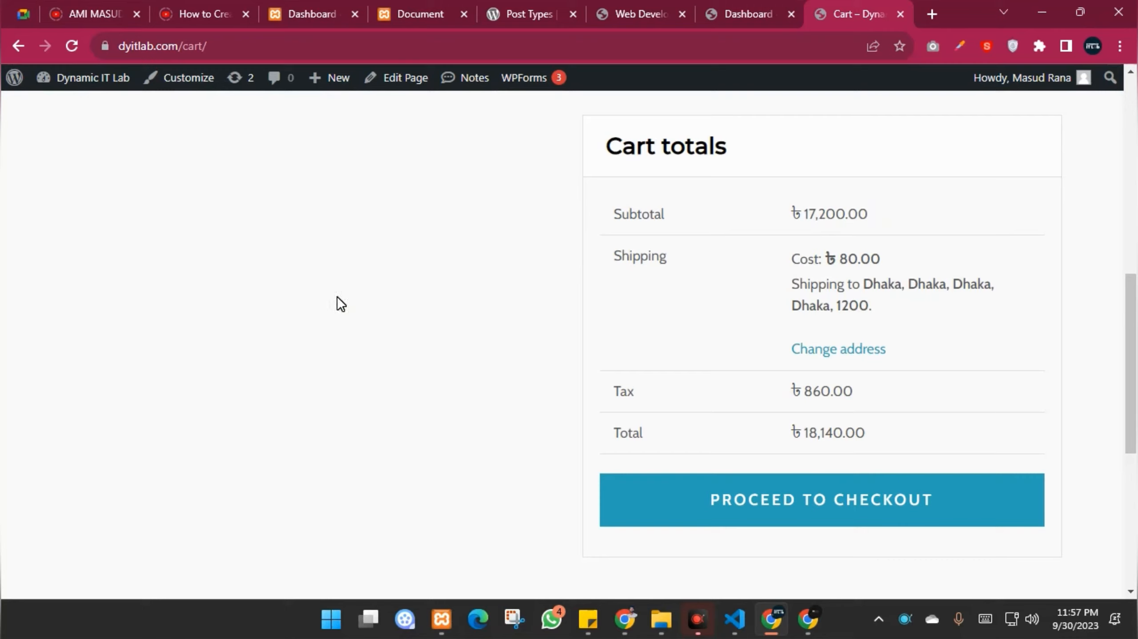
Switch from the cart page to the site dashboard and open the WooCommerce shipping settings
scroll(542, 332, "up", 3)
scroll(542, 332, "down", 3)
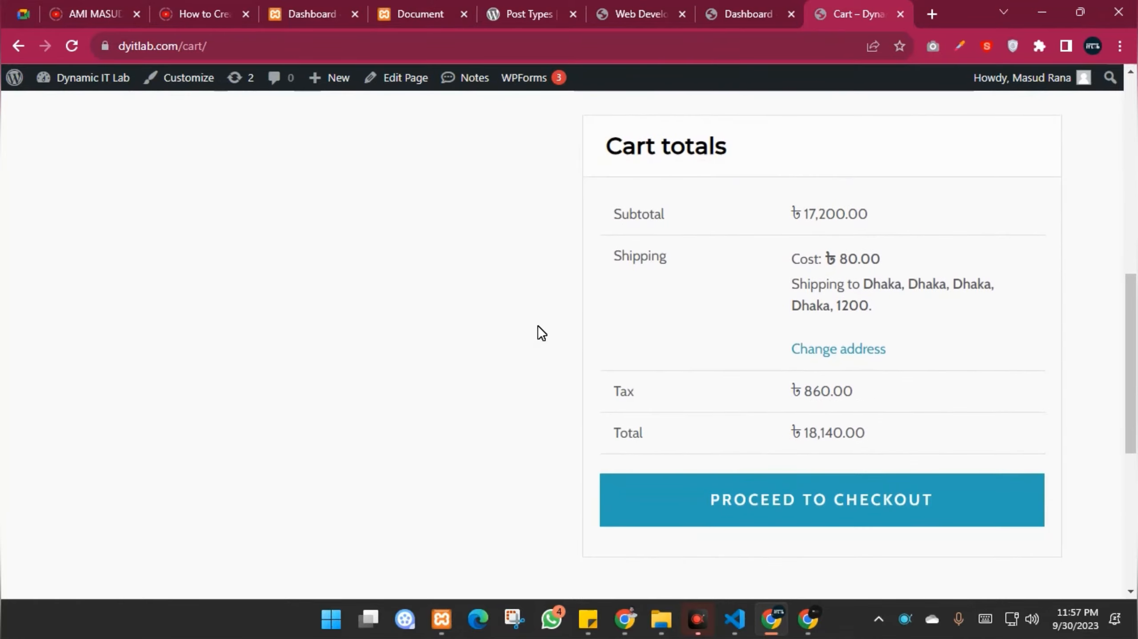
left_click(741, 6)
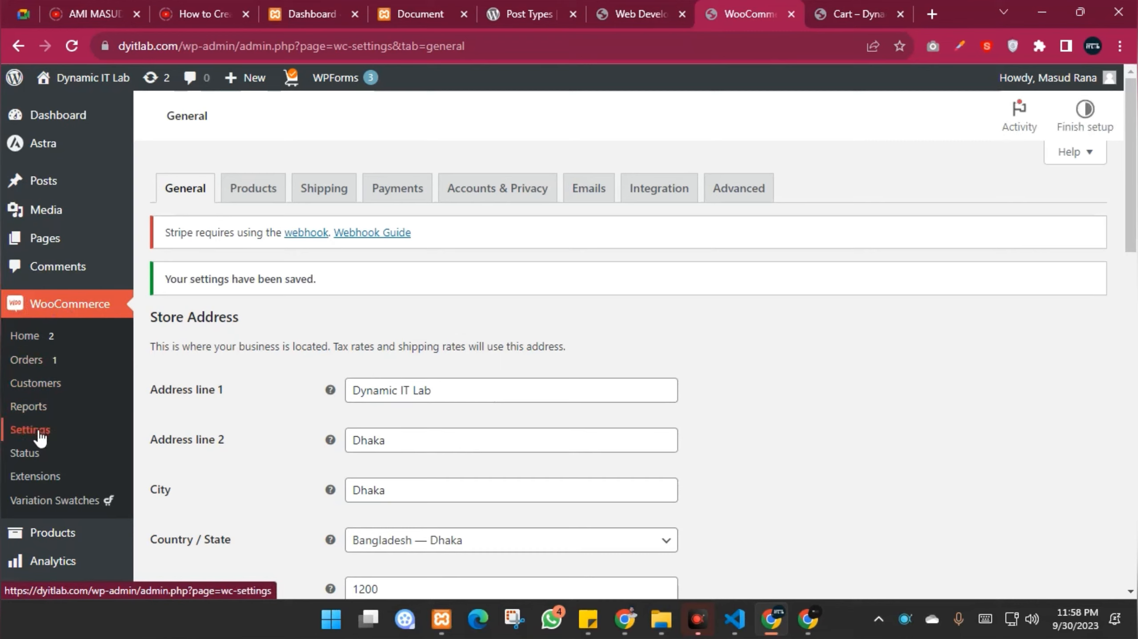
left_click(333, 196)
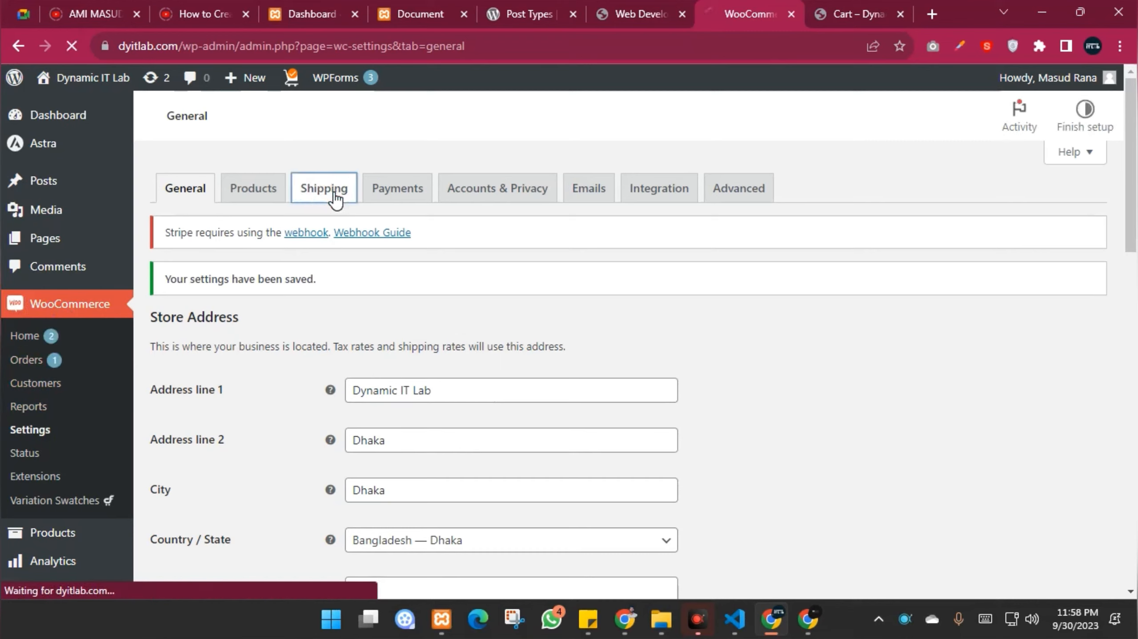
Reload the store's cart page and check the cart items, subtotal and total for shipping charges
left_click(841, 12)
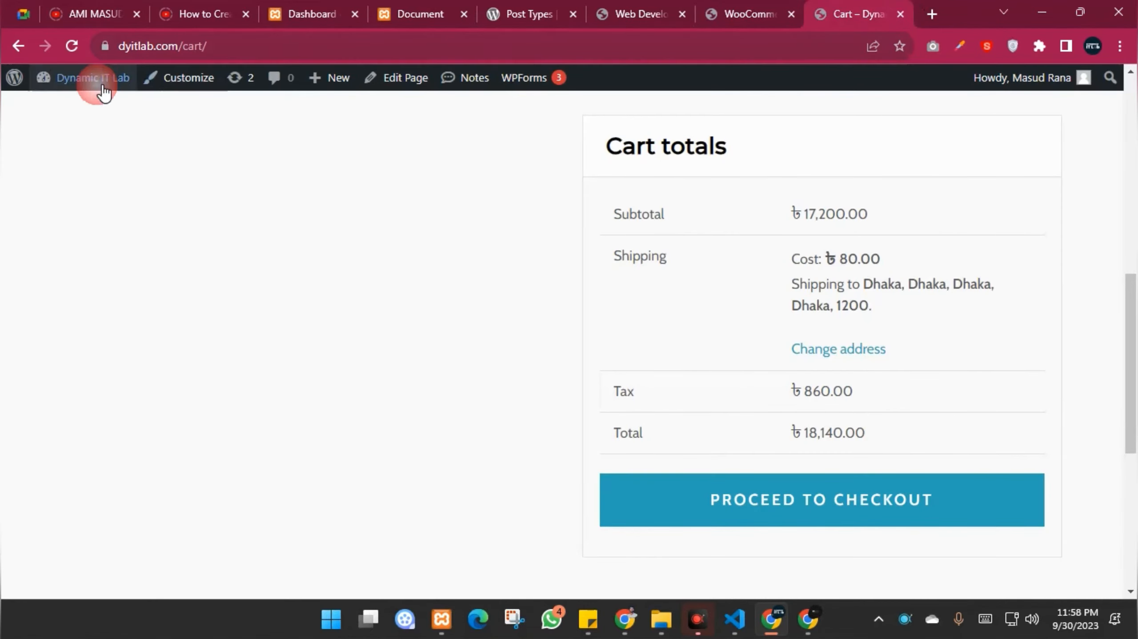
left_click(68, 46)
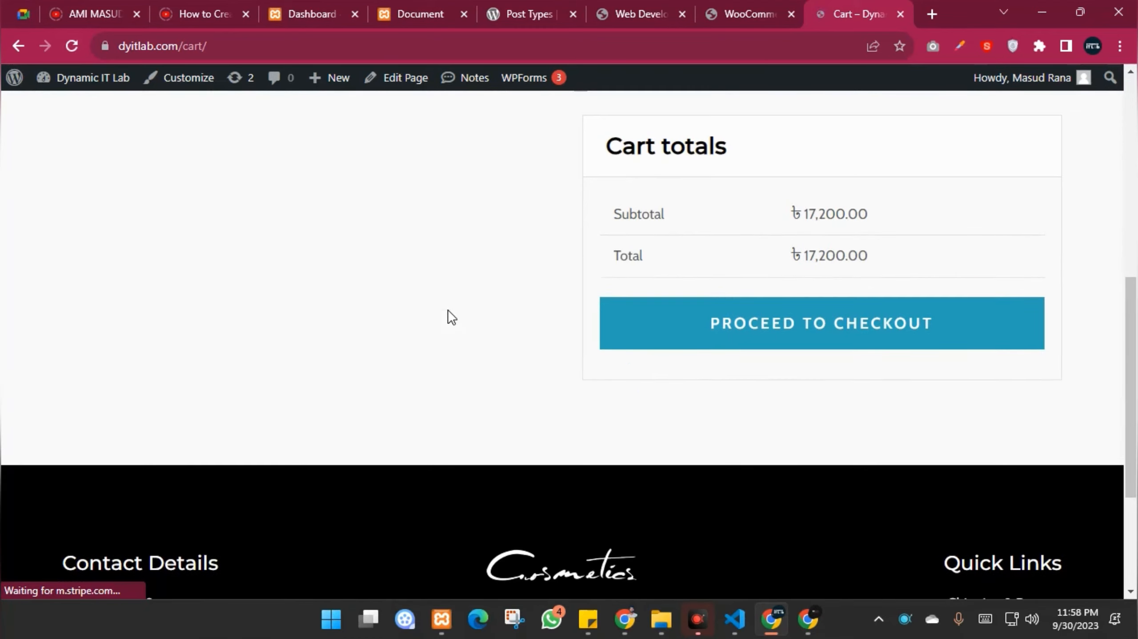
scroll(452, 304, "up", 4)
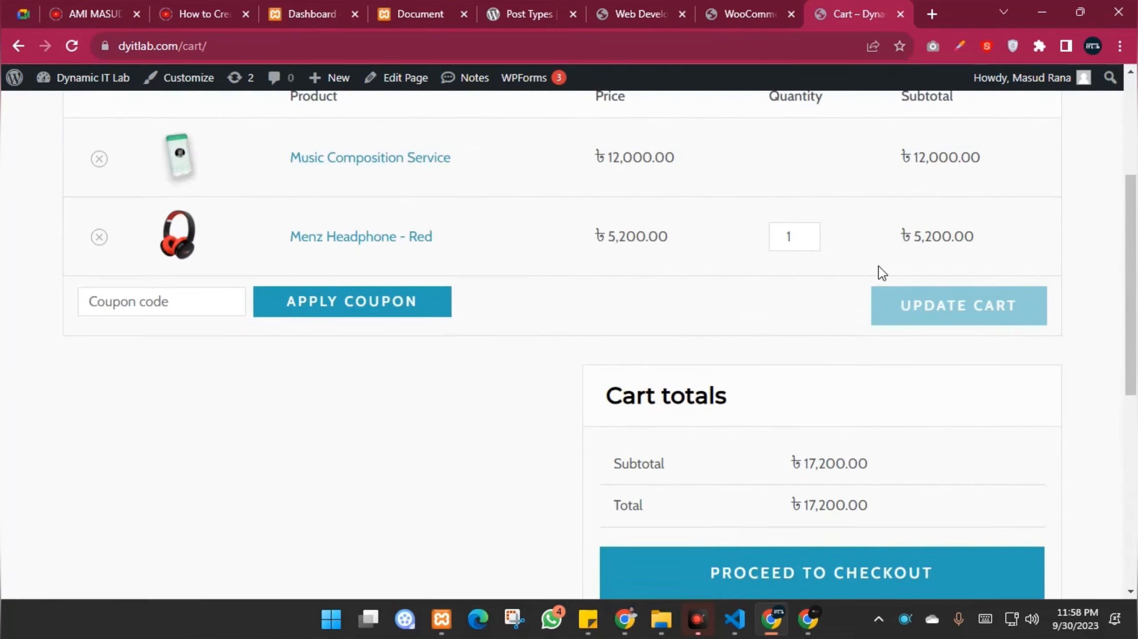
scroll(862, 271, "down", 4)
left_click_drag(783, 206, 919, 211)
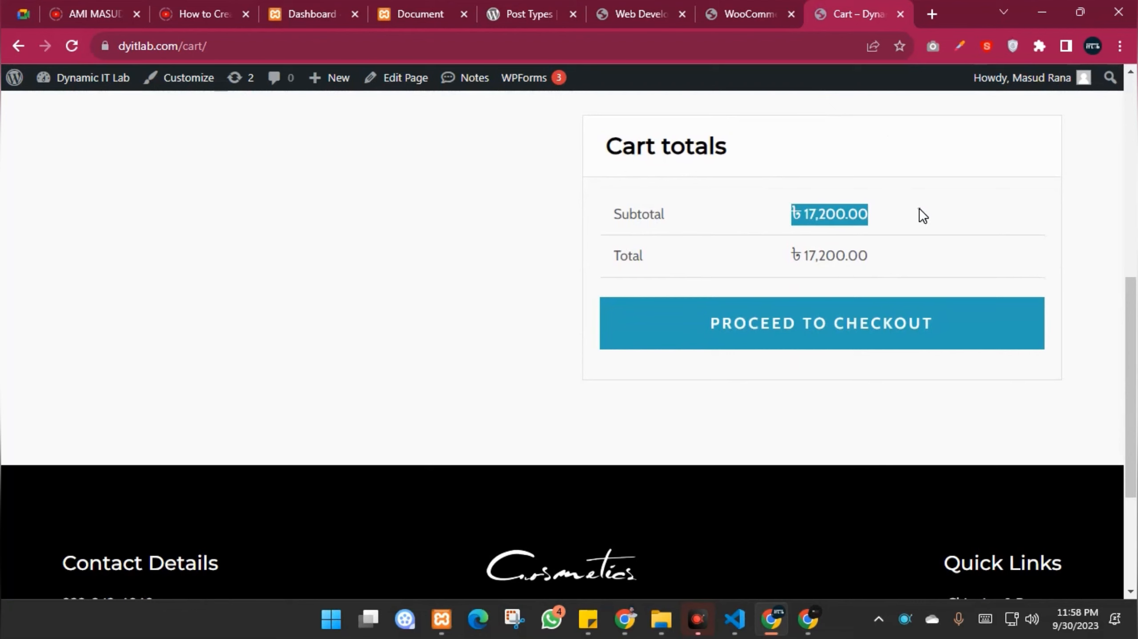
left_click(650, 259)
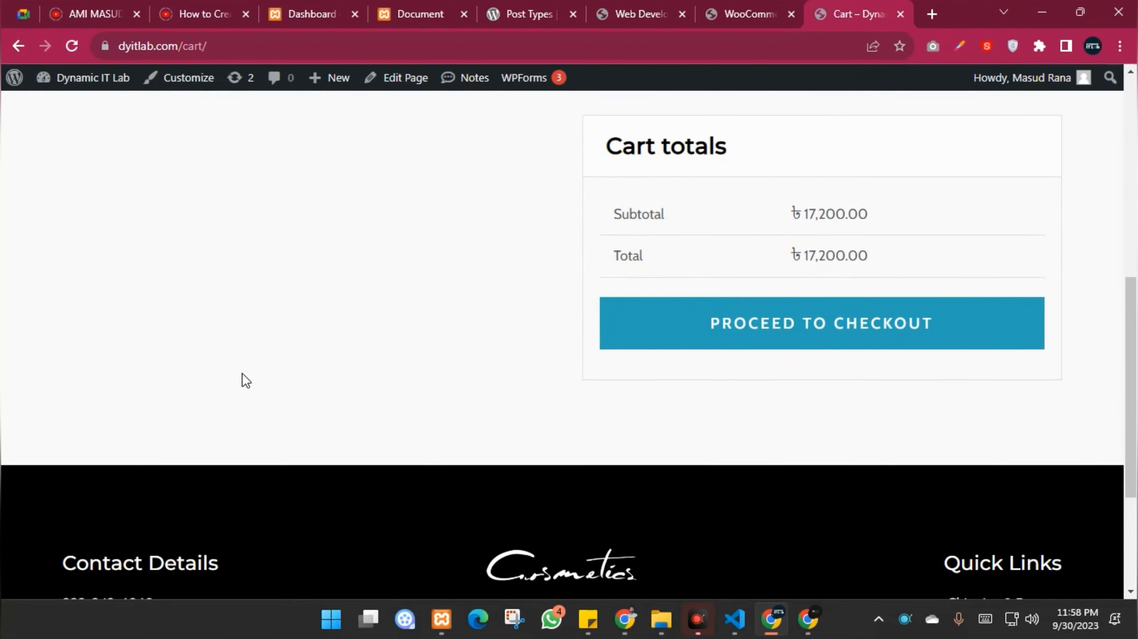
Return to the WooCommerce shipping settings, review the shipping zones page and start a new shipping zone
left_click(714, 20)
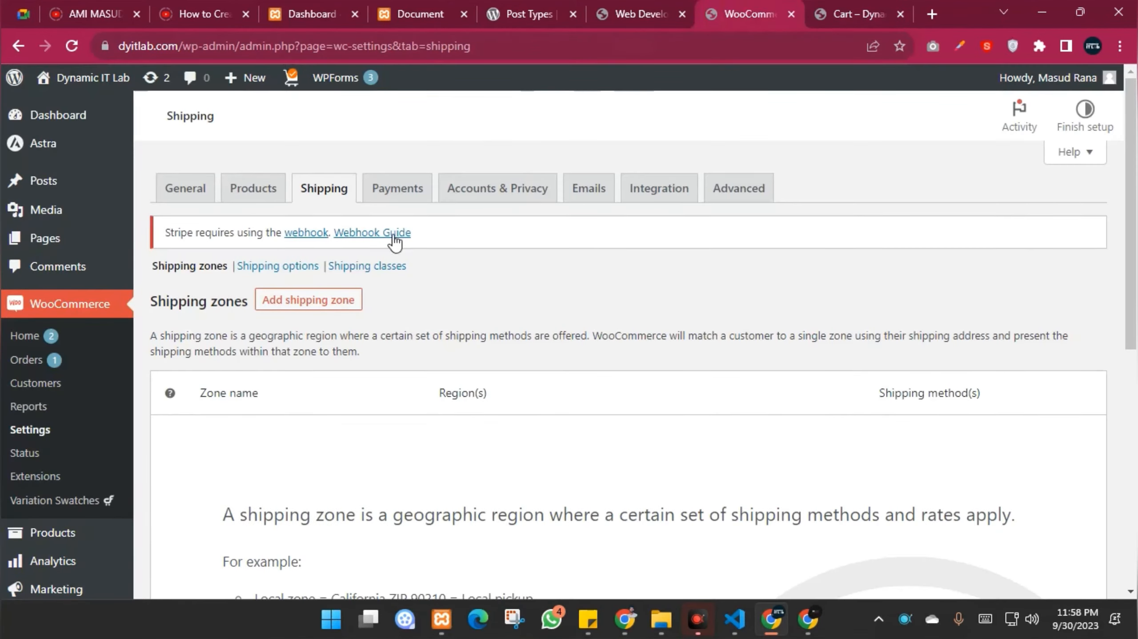
scroll(343, 203, "down", 4)
scroll(304, 213, "up", 3)
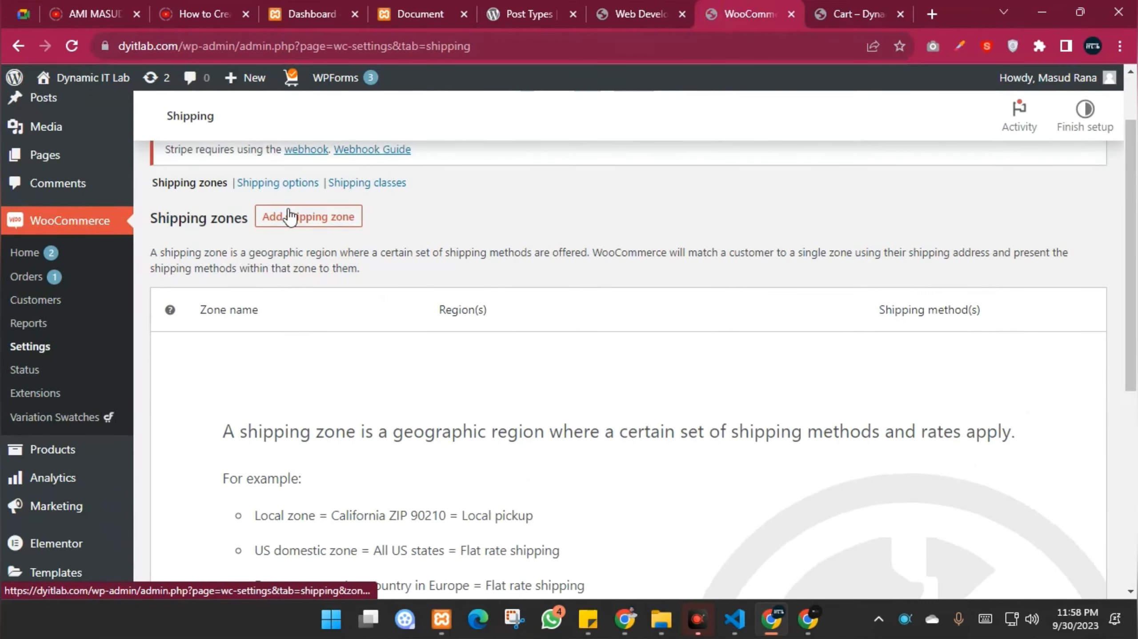
scroll(247, 221, "down", 2)
scroll(241, 236, "up", 2)
scroll(768, 200, "down", 8)
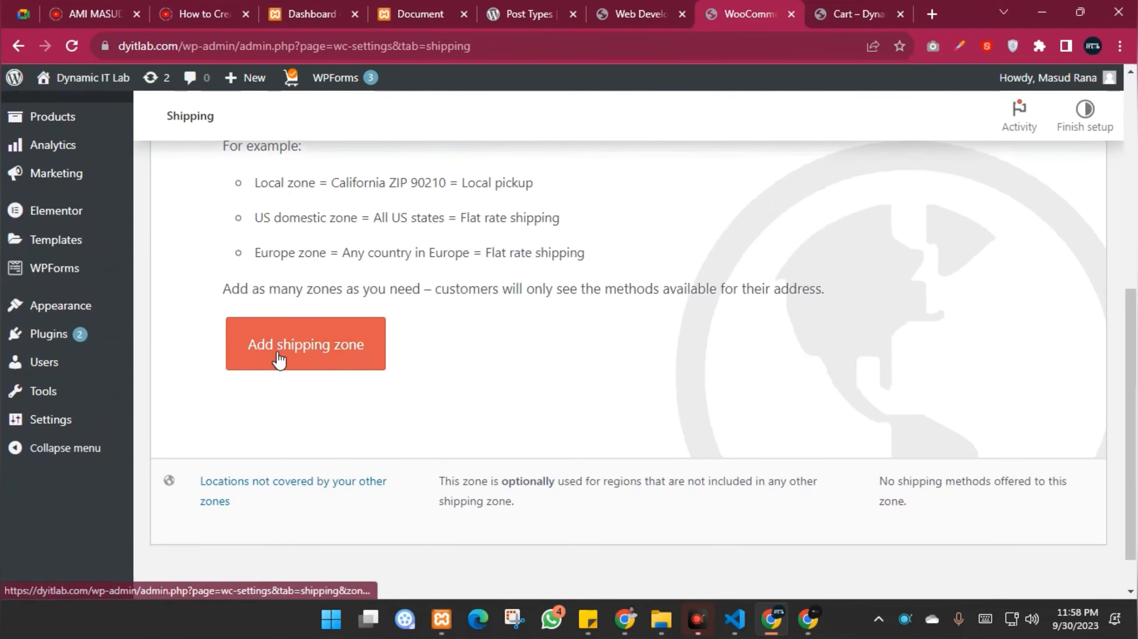
scroll(672, 380, "up", 4)
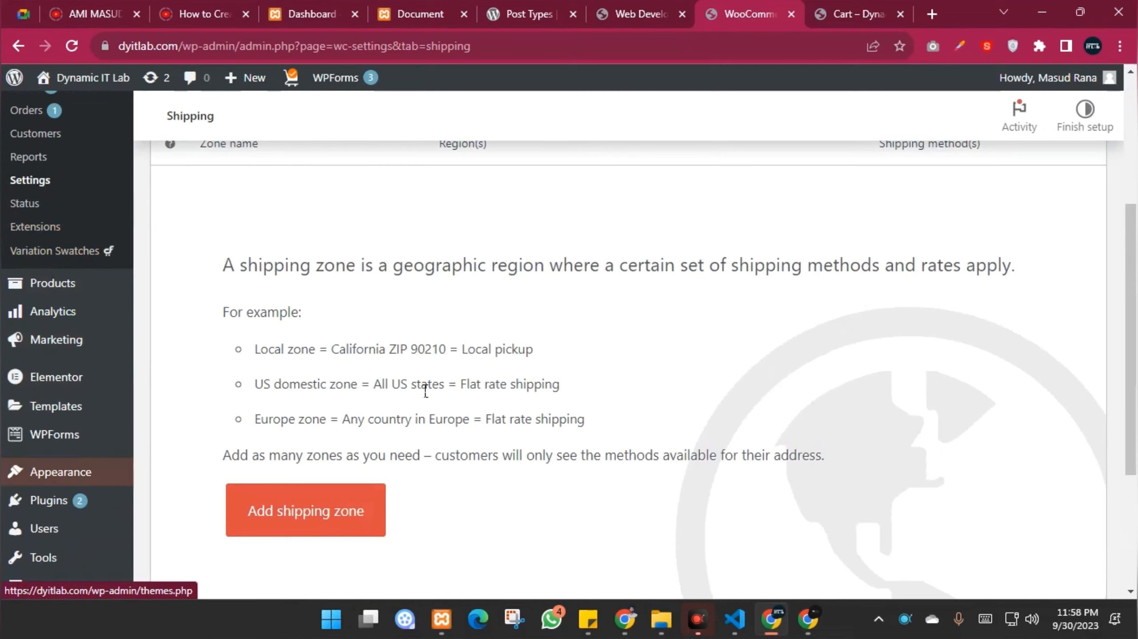
scroll(574, 354, "up", 4)
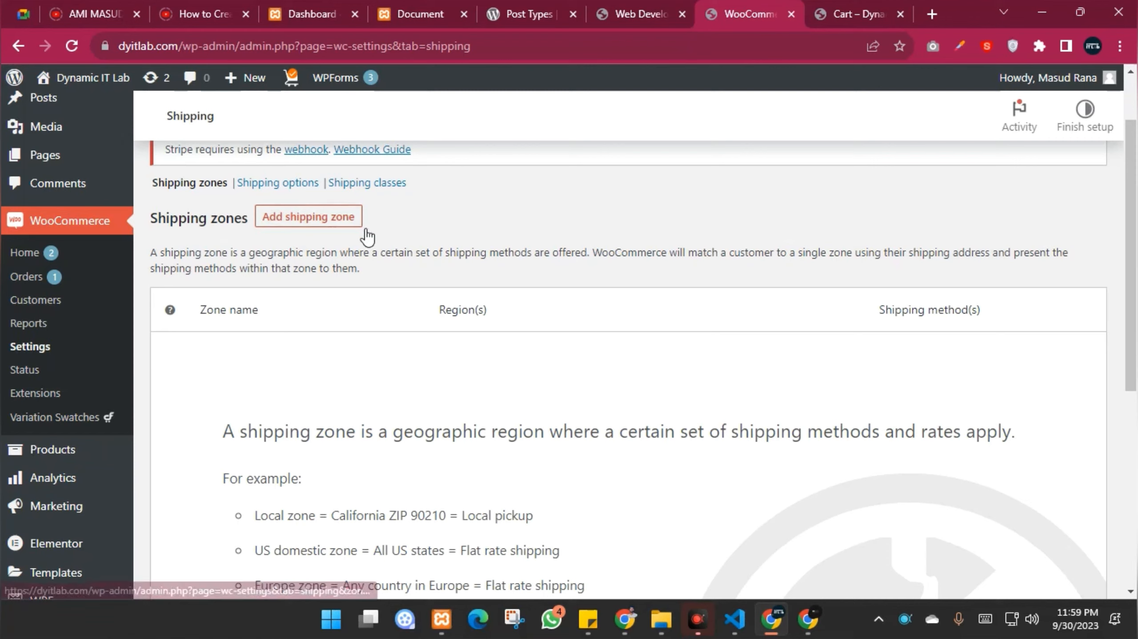
left_click(300, 219)
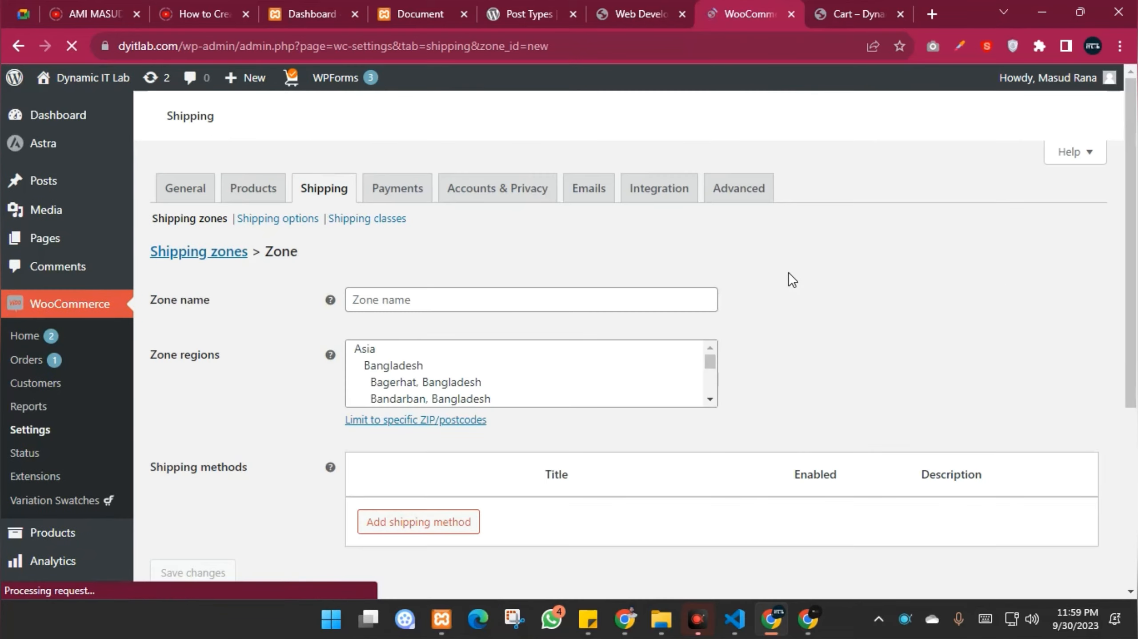
Name the new shipping zone Dhaka
scroll(789, 272, "down", 2)
scroll(789, 272, "up", 1)
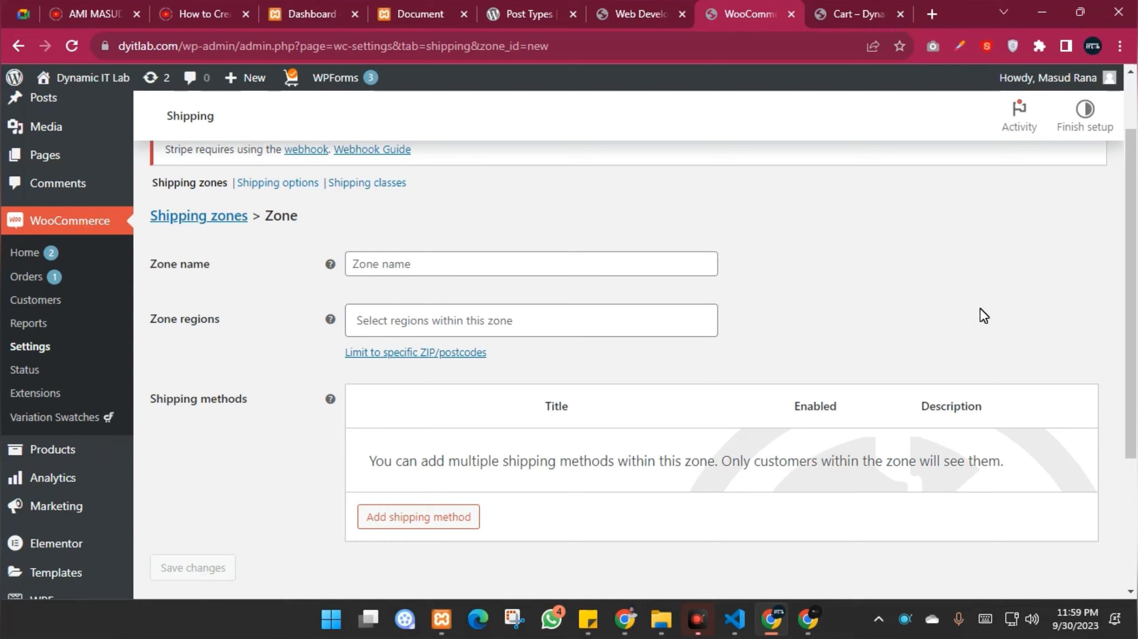
left_click(443, 271)
type("Dhaka")
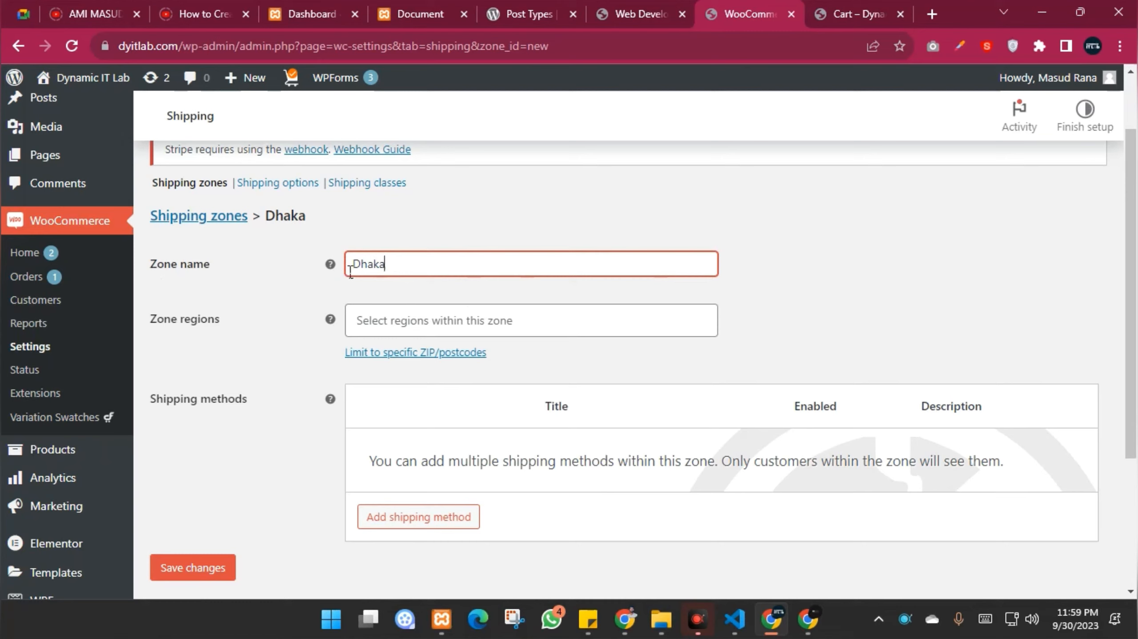
left_click_drag(351, 271, 1092, 370)
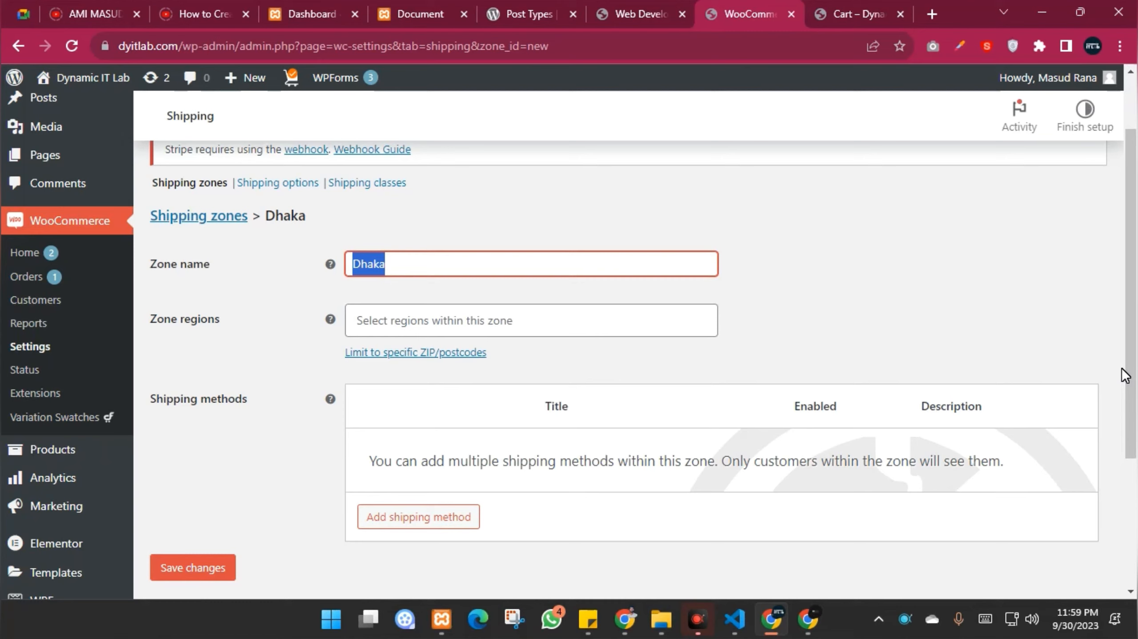
type("ou")
key("BackSpace")
key("BackSpace")
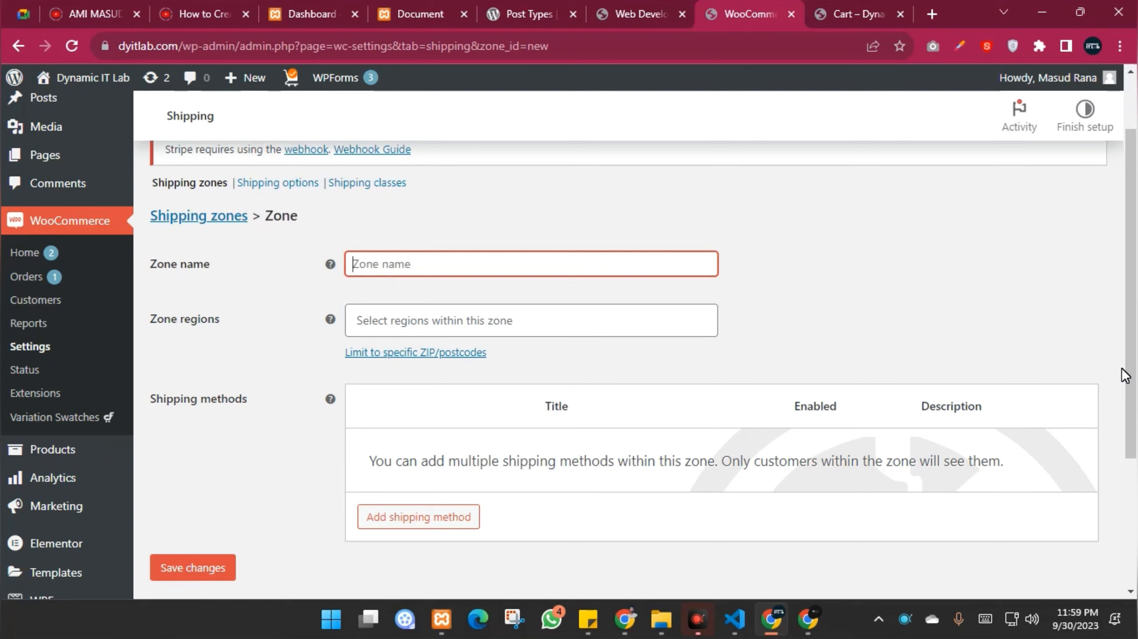
type("Dhaka")
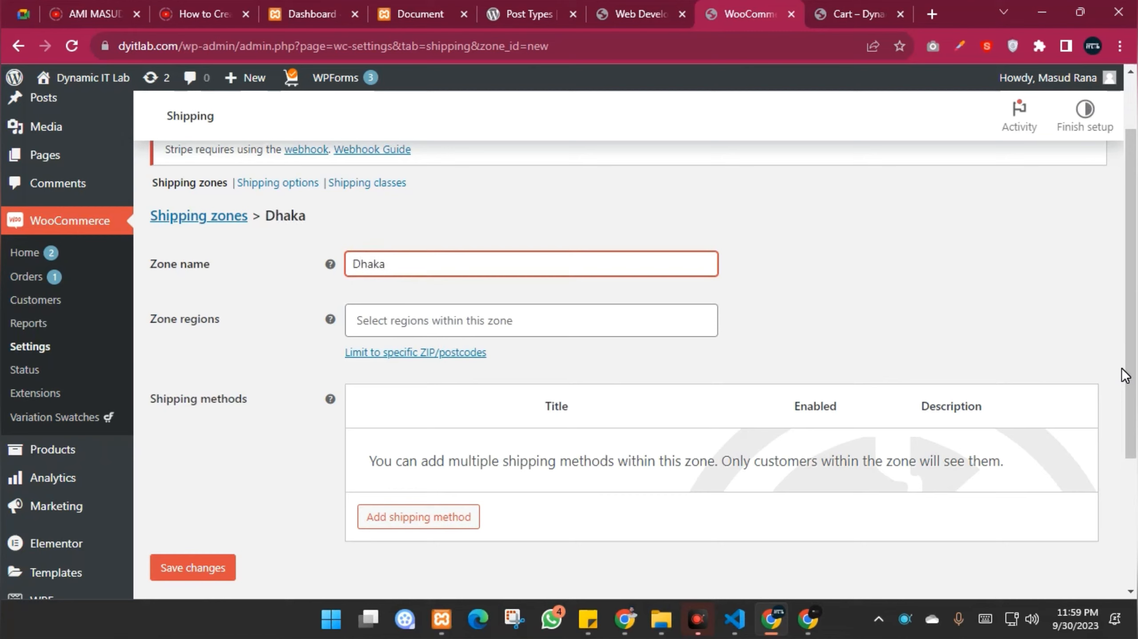
Browse the available zone regions, filter them by "dha" and assign Dhaka, Bangladesh to the zone
left_click(407, 320)
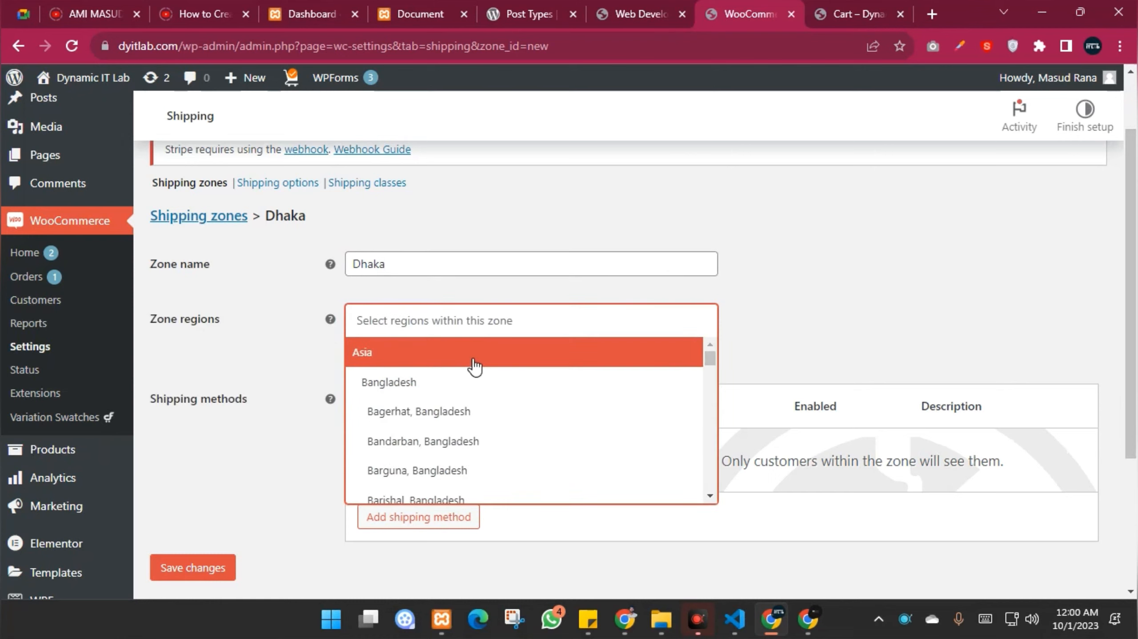
scroll(457, 382, "down", 3)
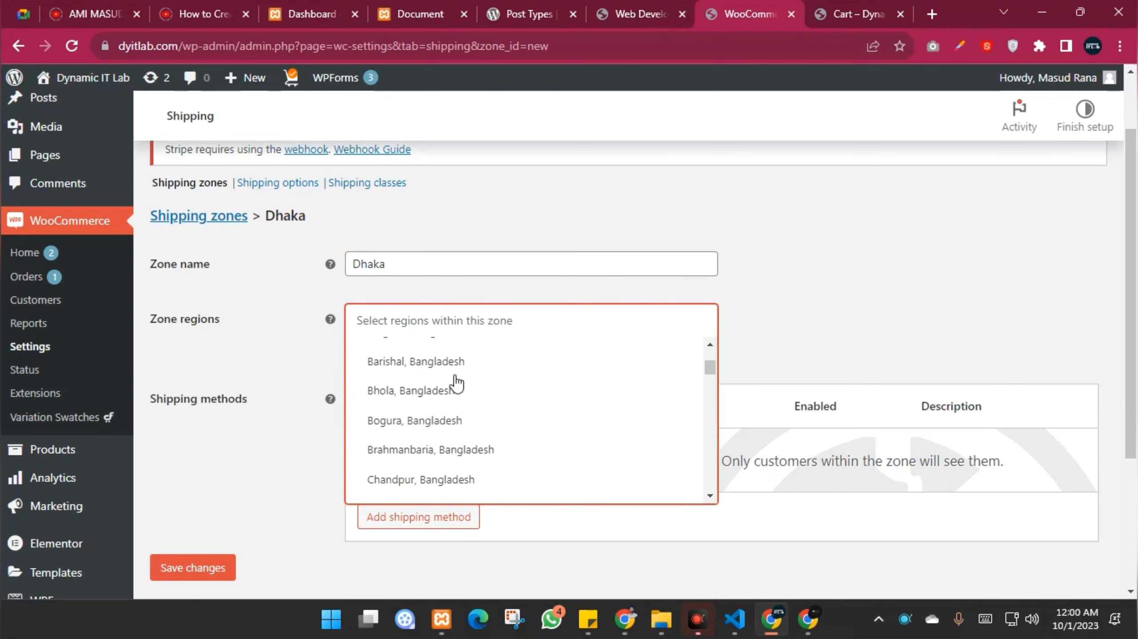
scroll(456, 383, "down", 20)
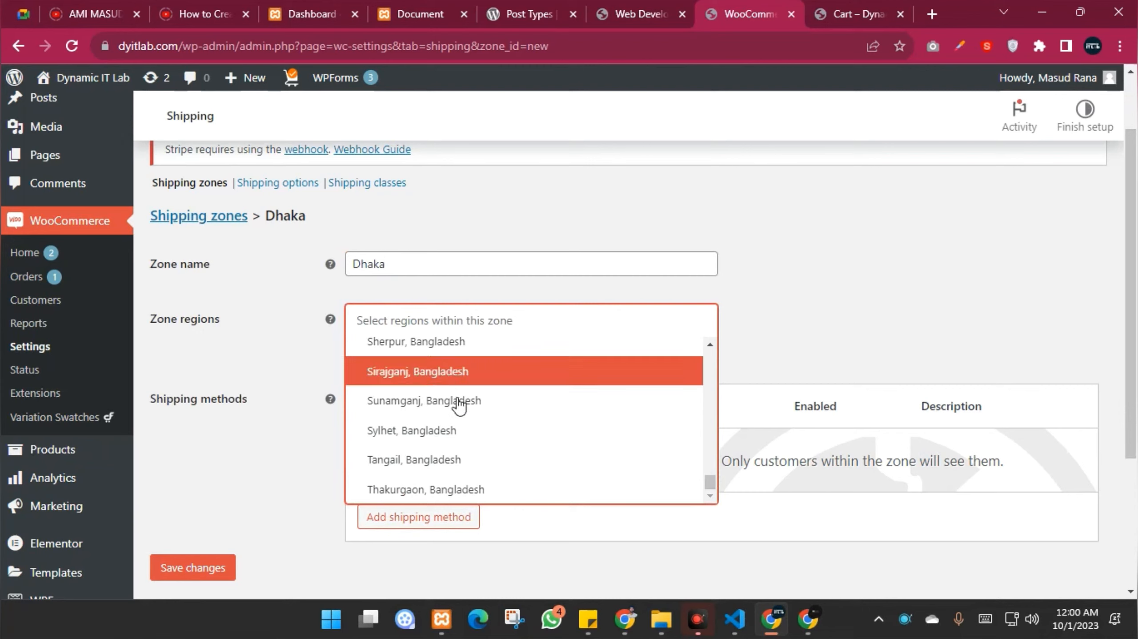
scroll(478, 431, "up", 20)
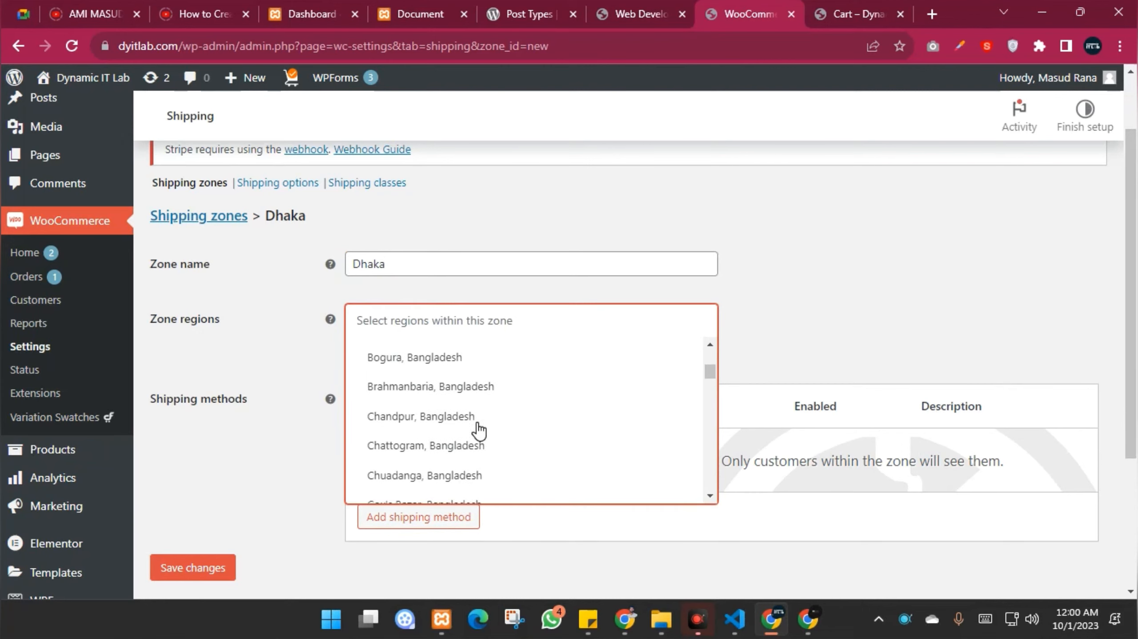
scroll(478, 431, "up", 5)
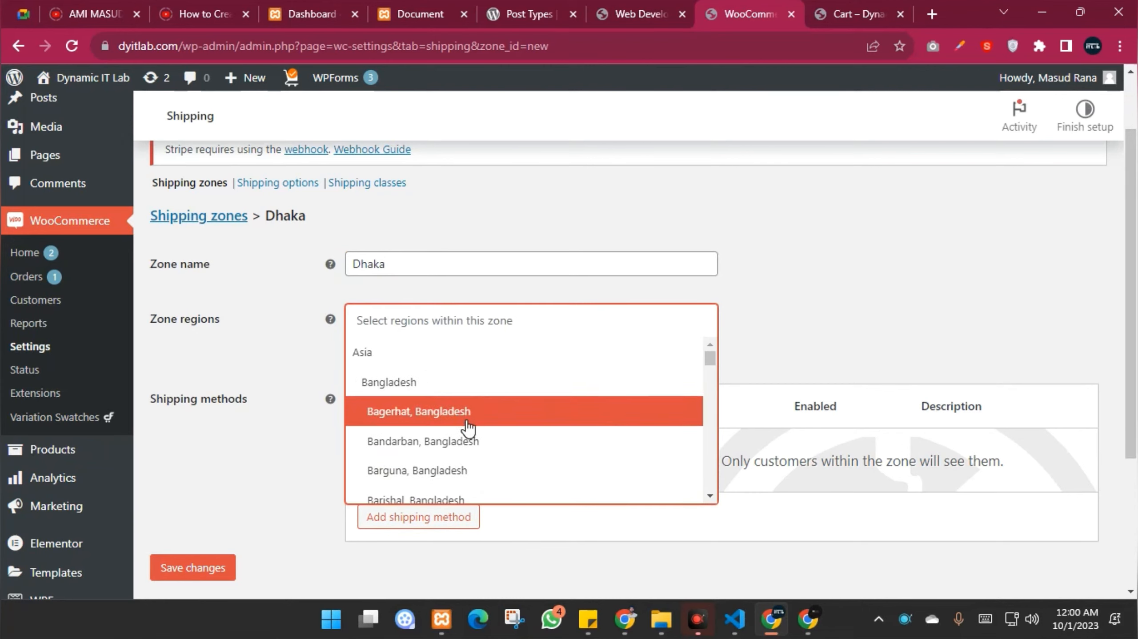
scroll(467, 427, "down", 20)
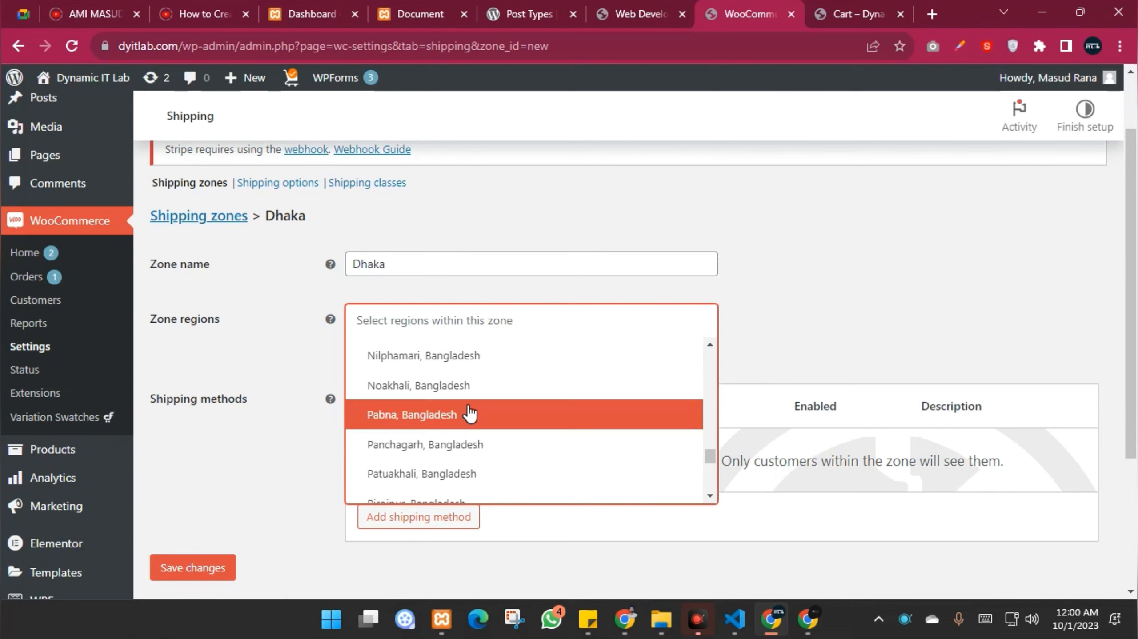
scroll(469, 412, "down", 8)
scroll(475, 443, "up", 20)
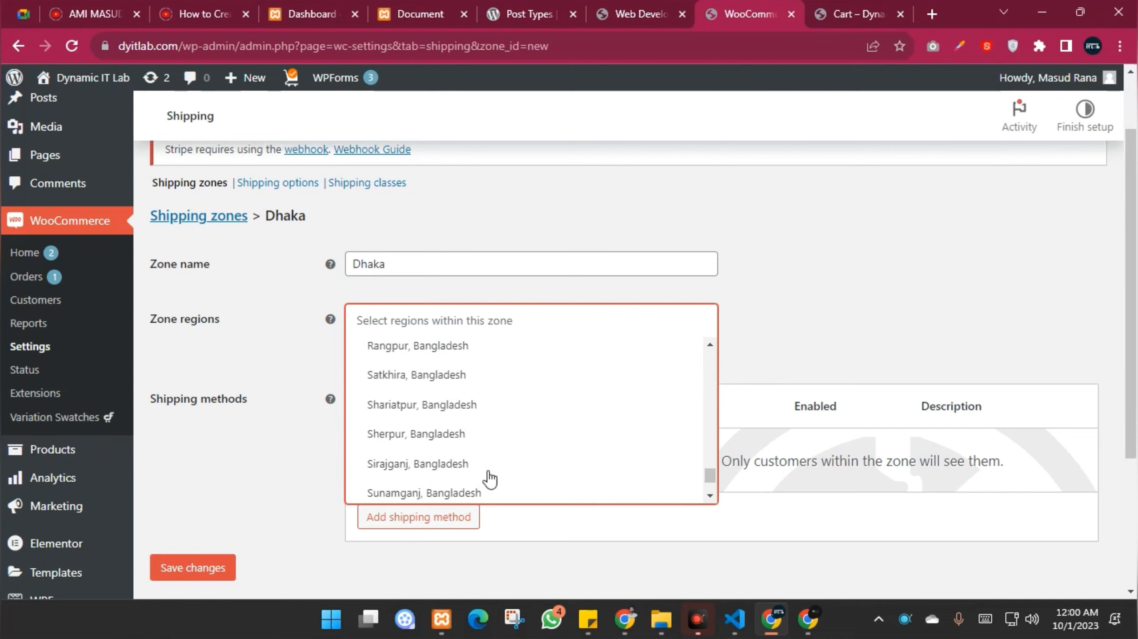
scroll(478, 467, "up", 10)
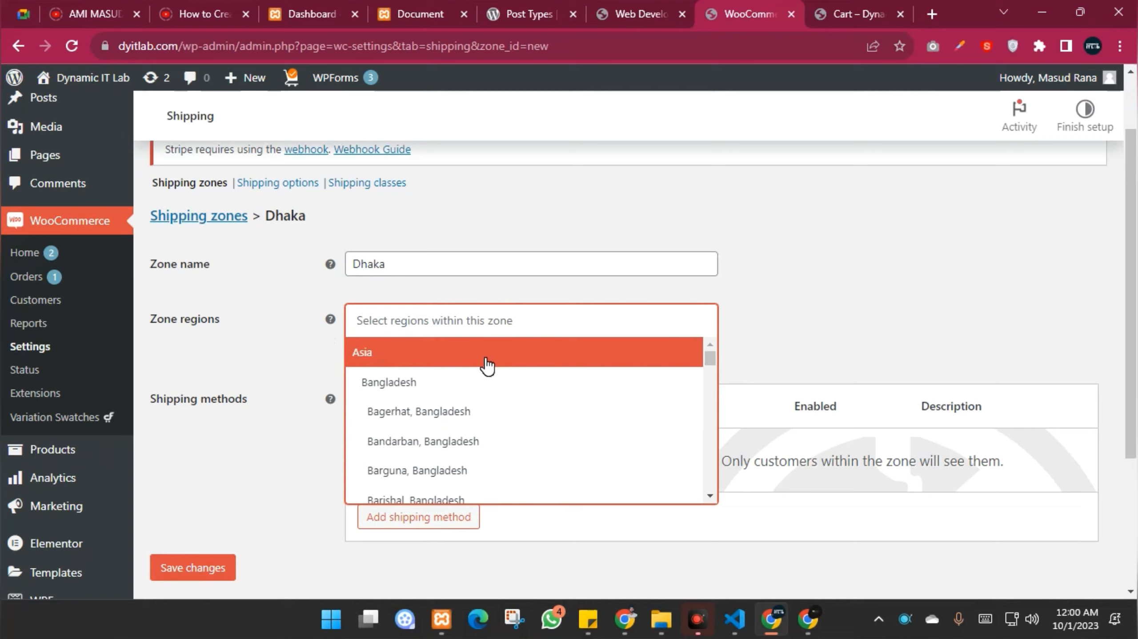
type("dha")
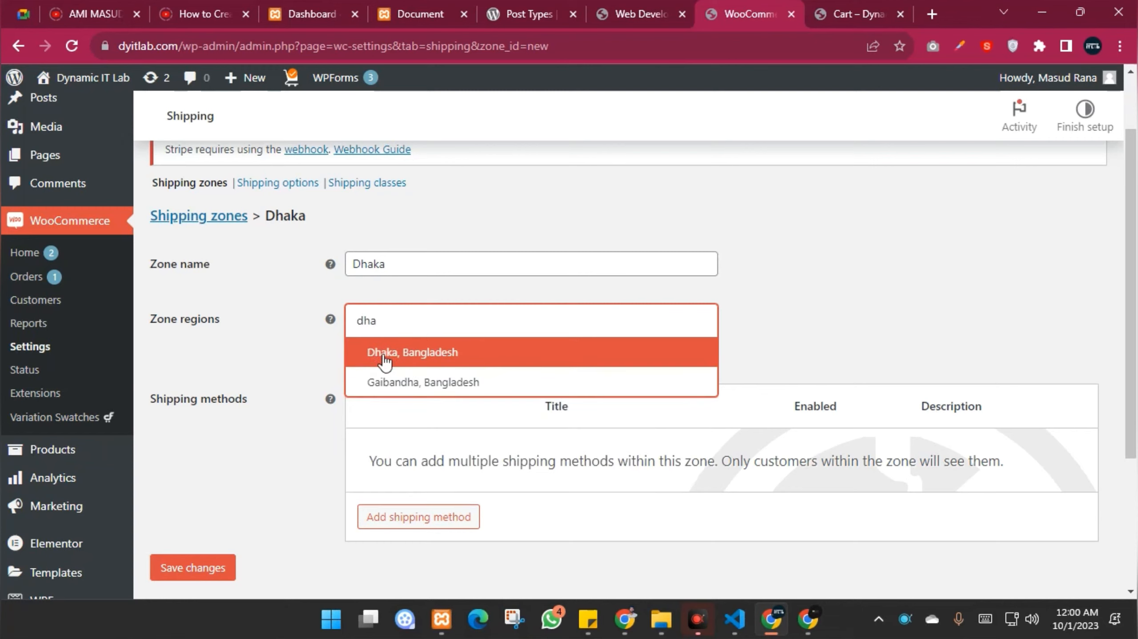
left_click(422, 356)
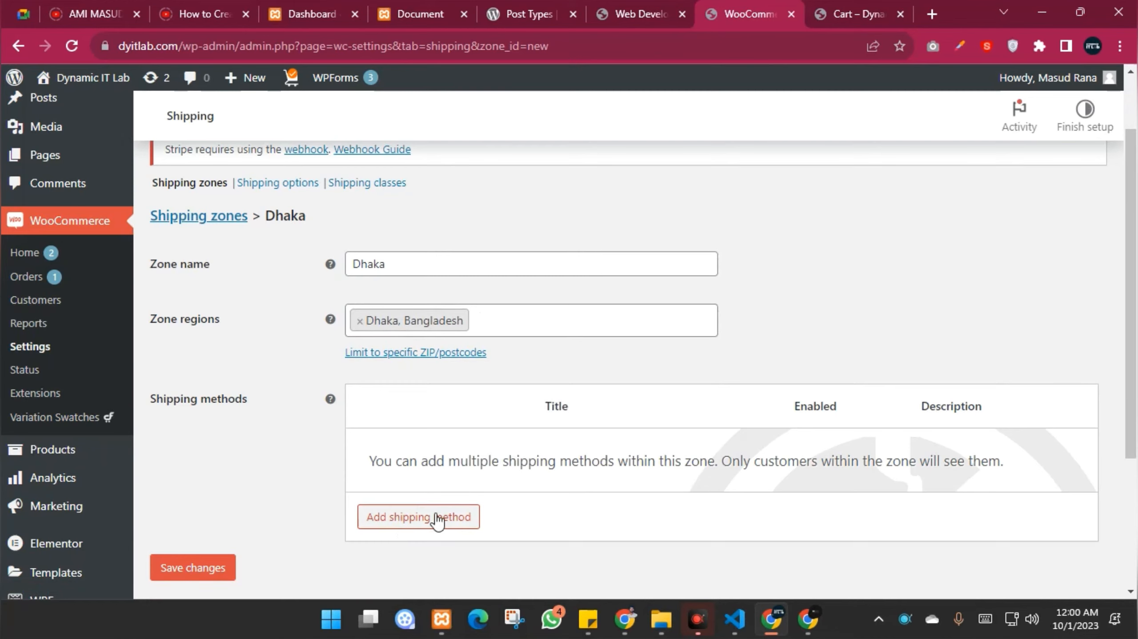
Add a Flat rate shipping method to the Dhaka zone
left_click(395, 524)
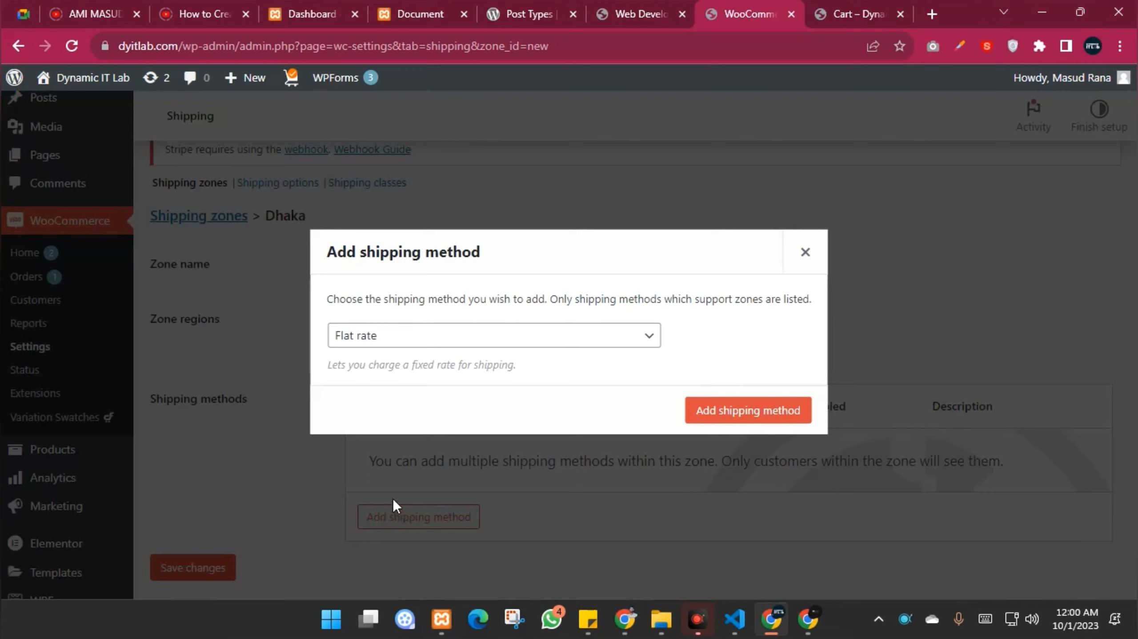
left_click(430, 339)
left_click(430, 340)
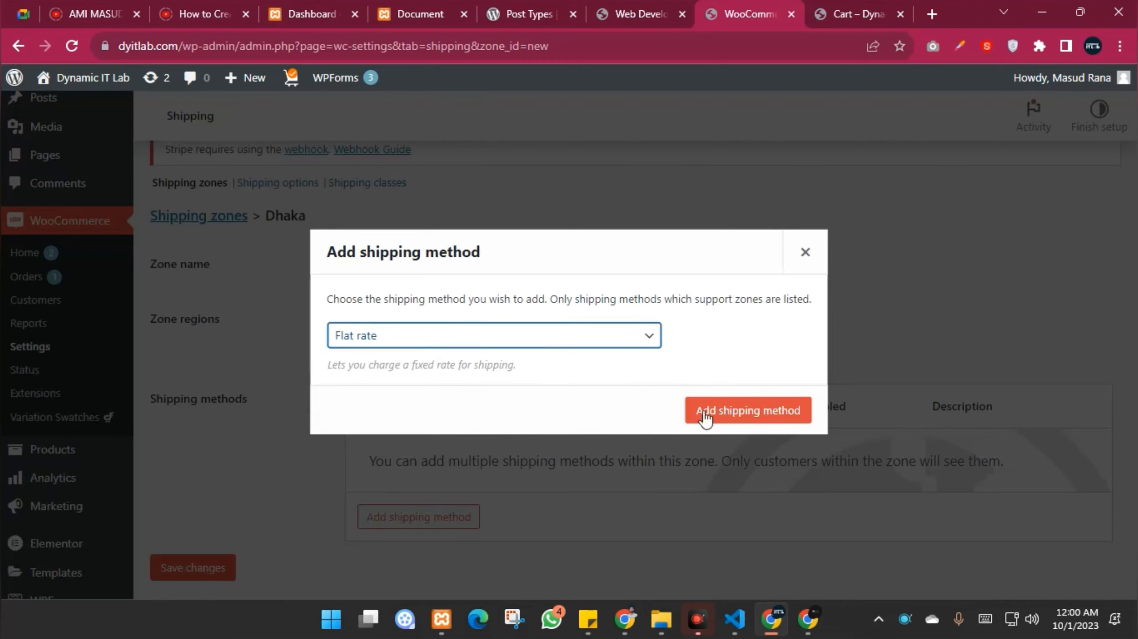
left_click(730, 414)
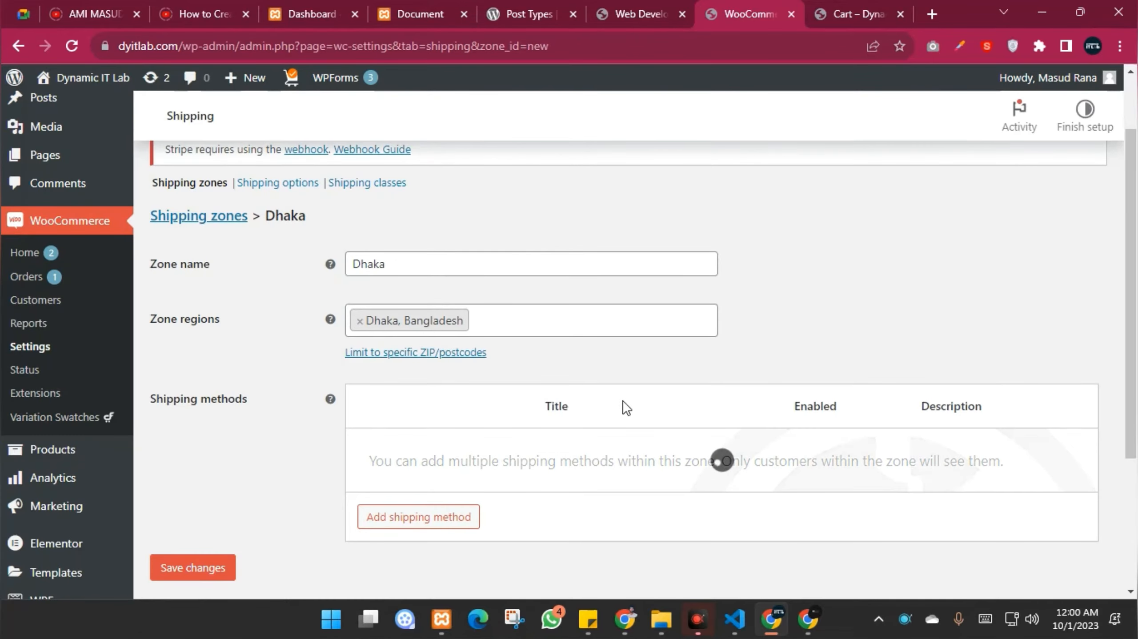
Open the settings of the Dhaka zone's Flat rate shipping method for editing
scroll(577, 488, "down", 5)
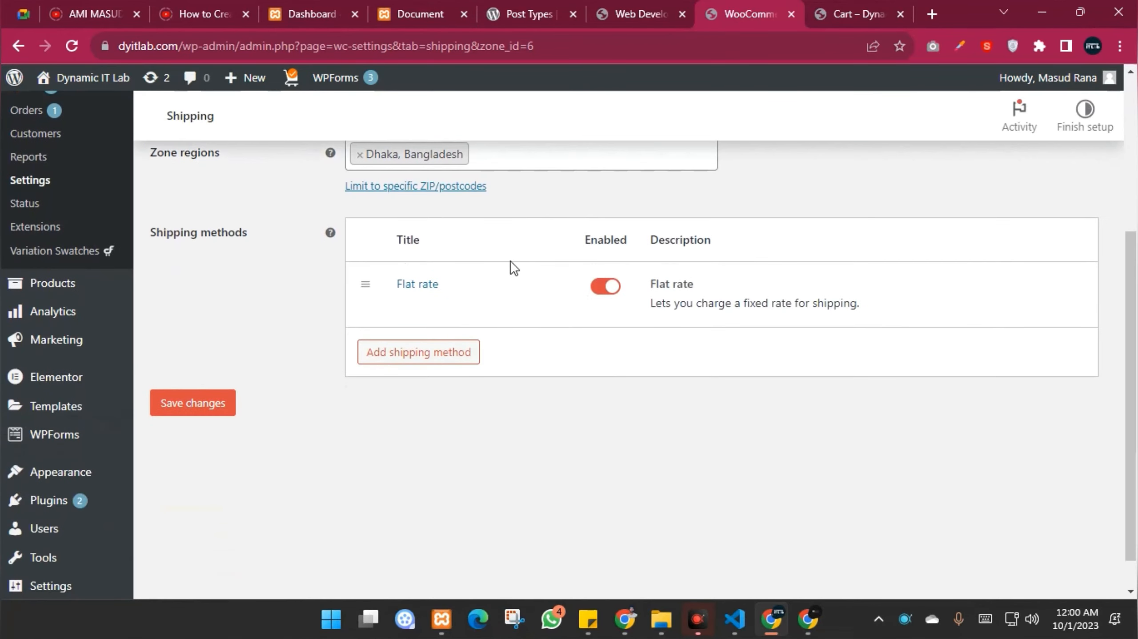
scroll(462, 257, "up", 5)
mouse_move(391, 471)
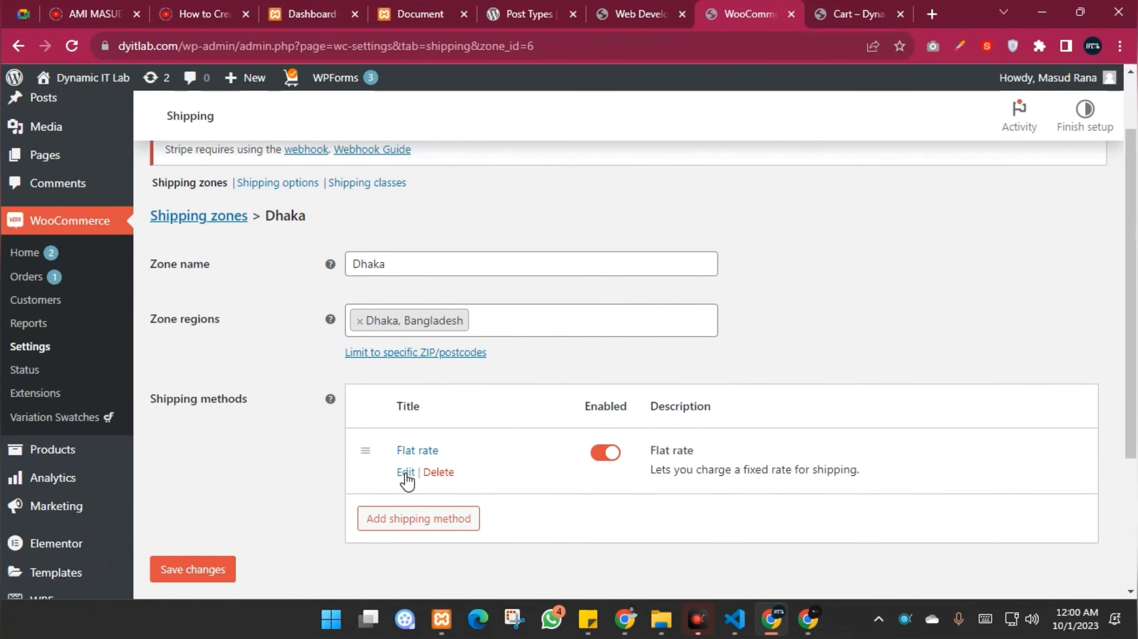
left_click(405, 472)
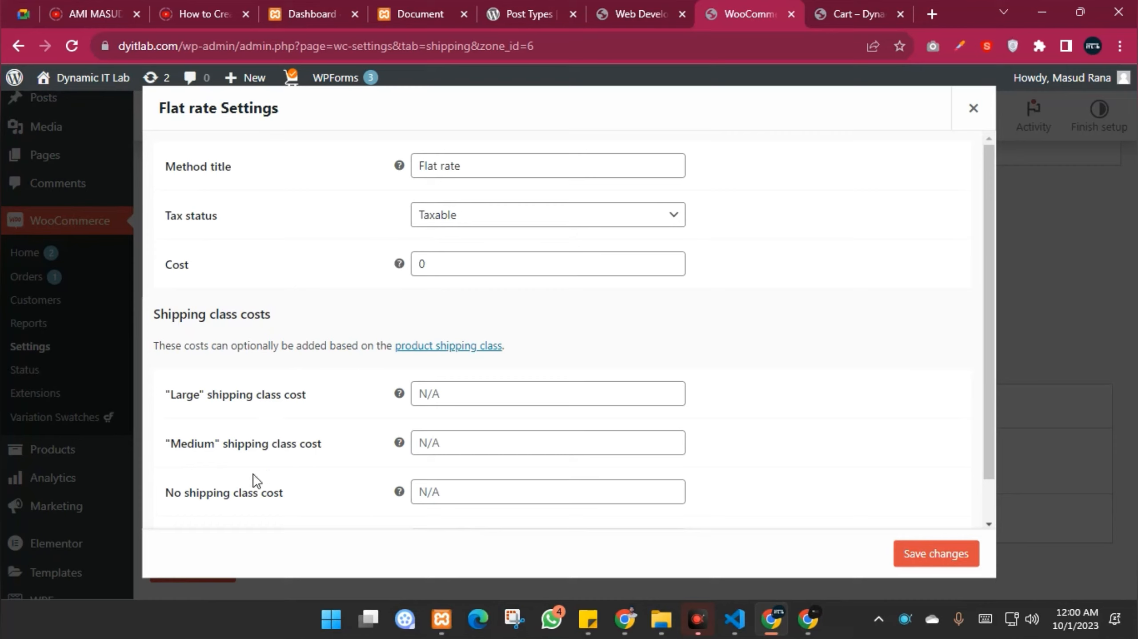
Close the Flat rate settings without changing them and save the Dhaka shipping zone
left_click(974, 108)
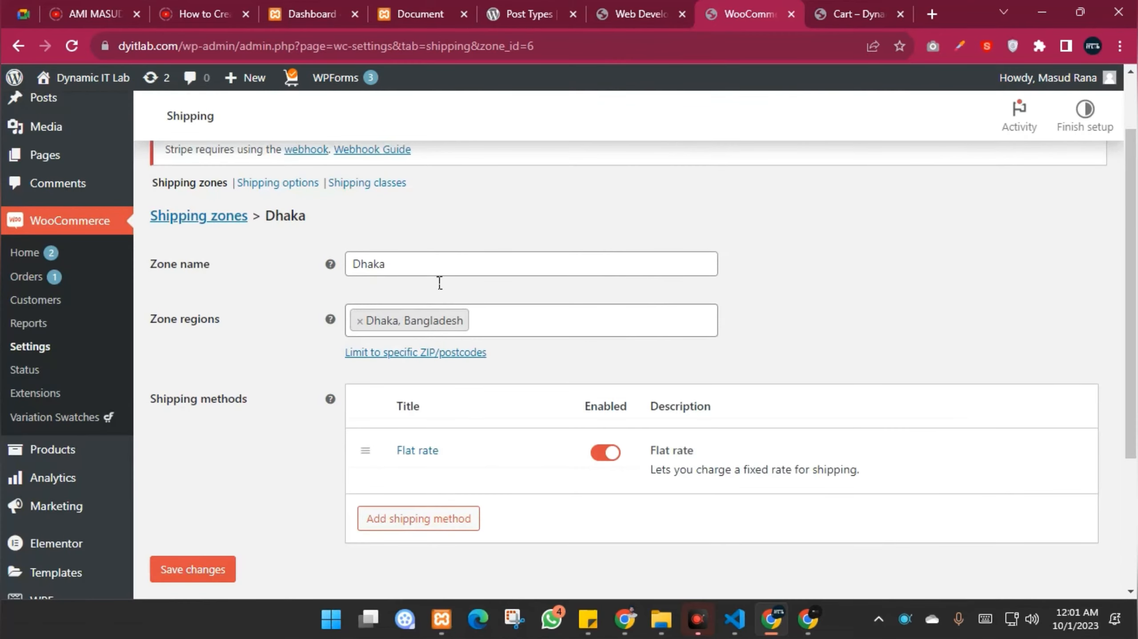
left_click(365, 184)
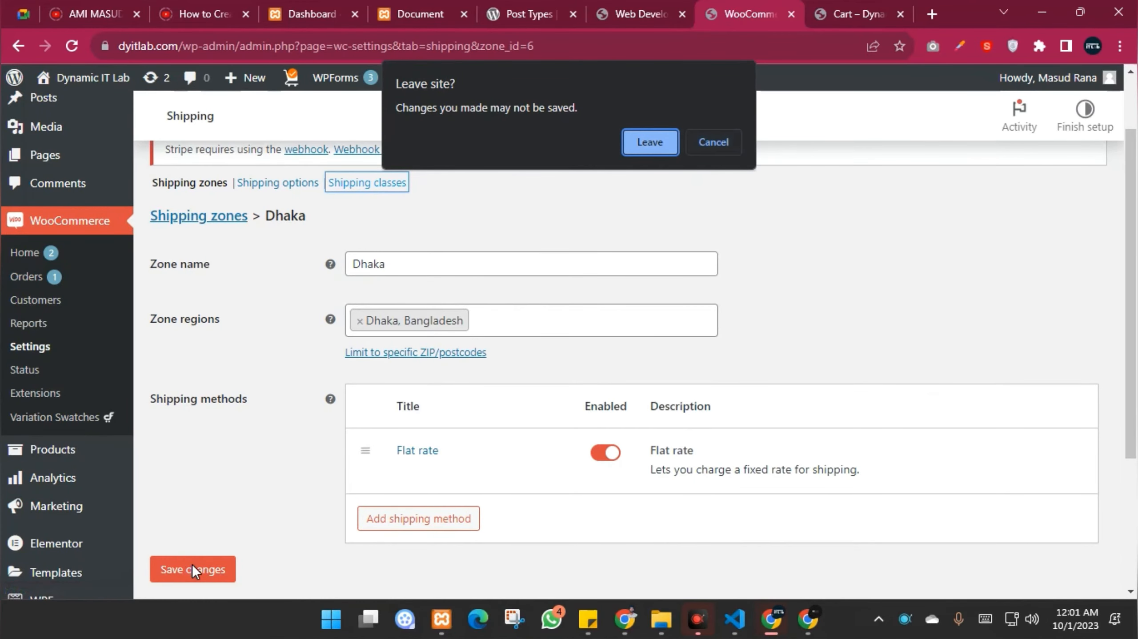
left_click(711, 142)
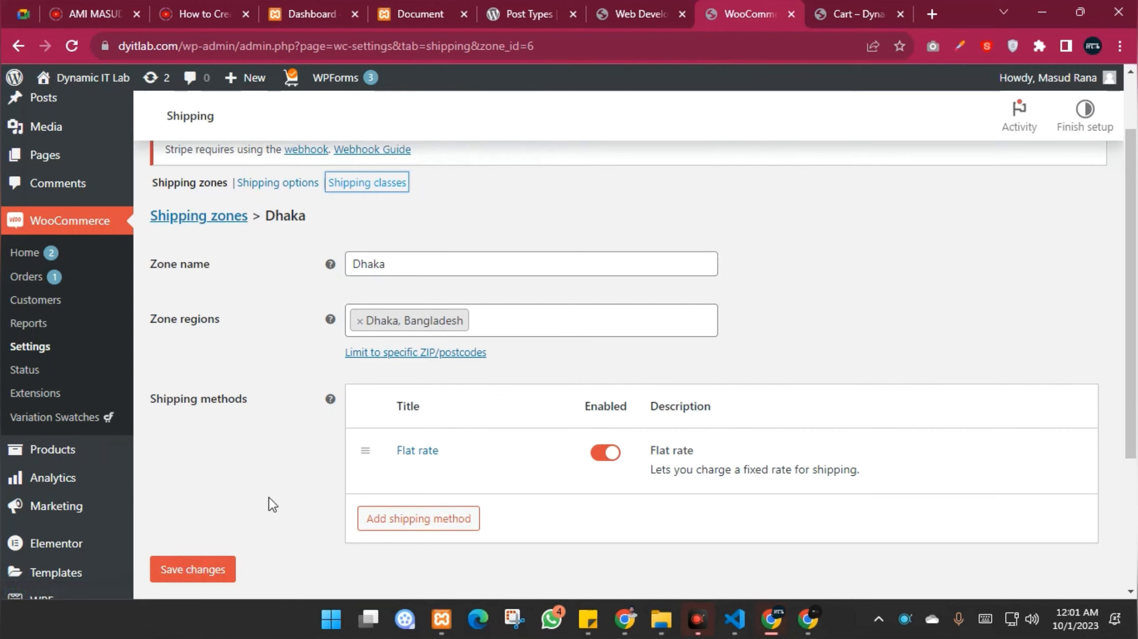
left_click(189, 577)
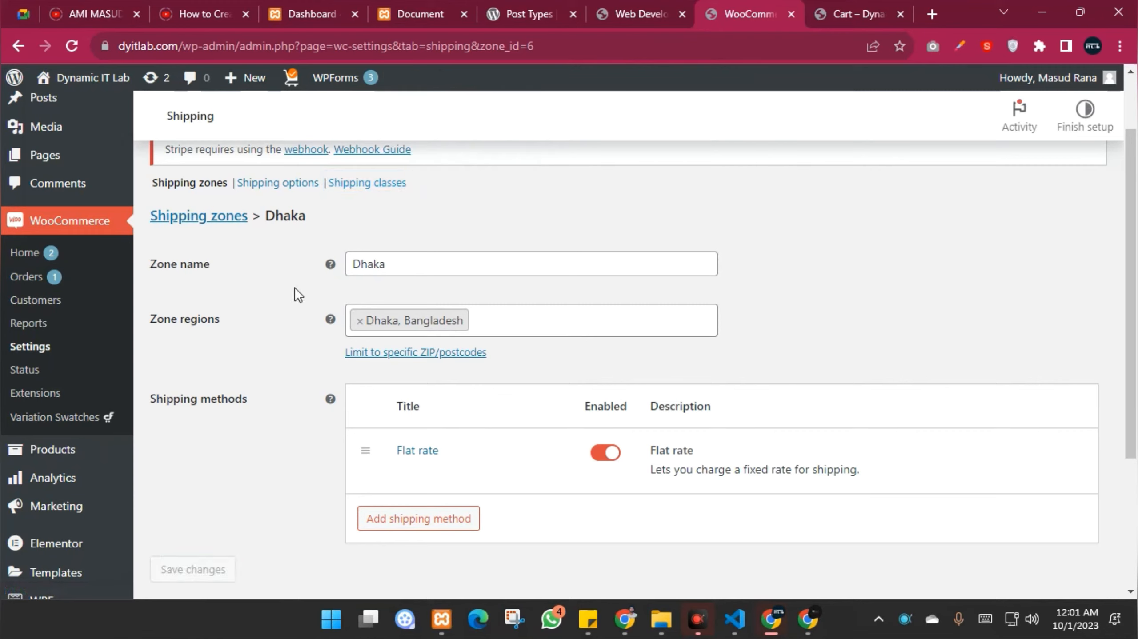
Remove the Large and Medium shipping classes and save the shipping class list
left_click(375, 183)
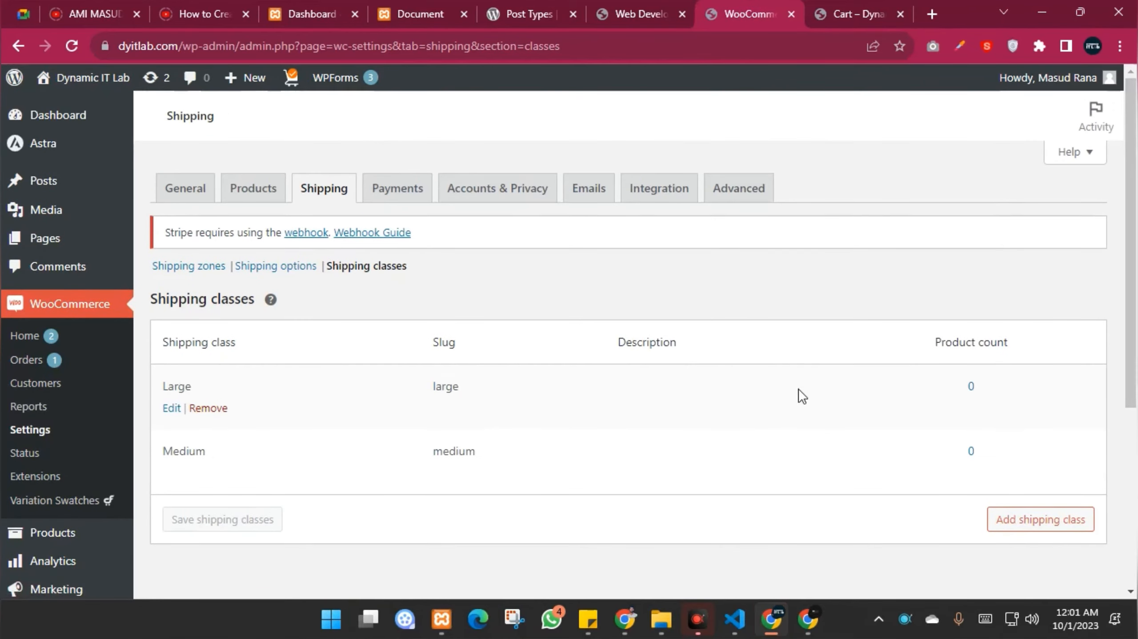
left_click(204, 408)
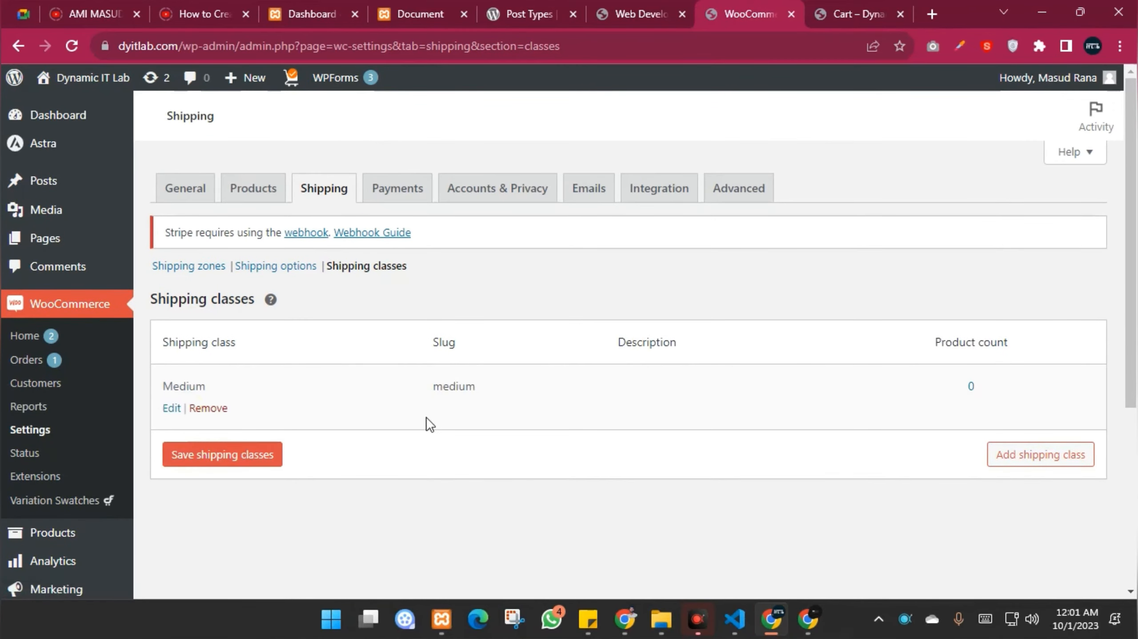
left_click(218, 408)
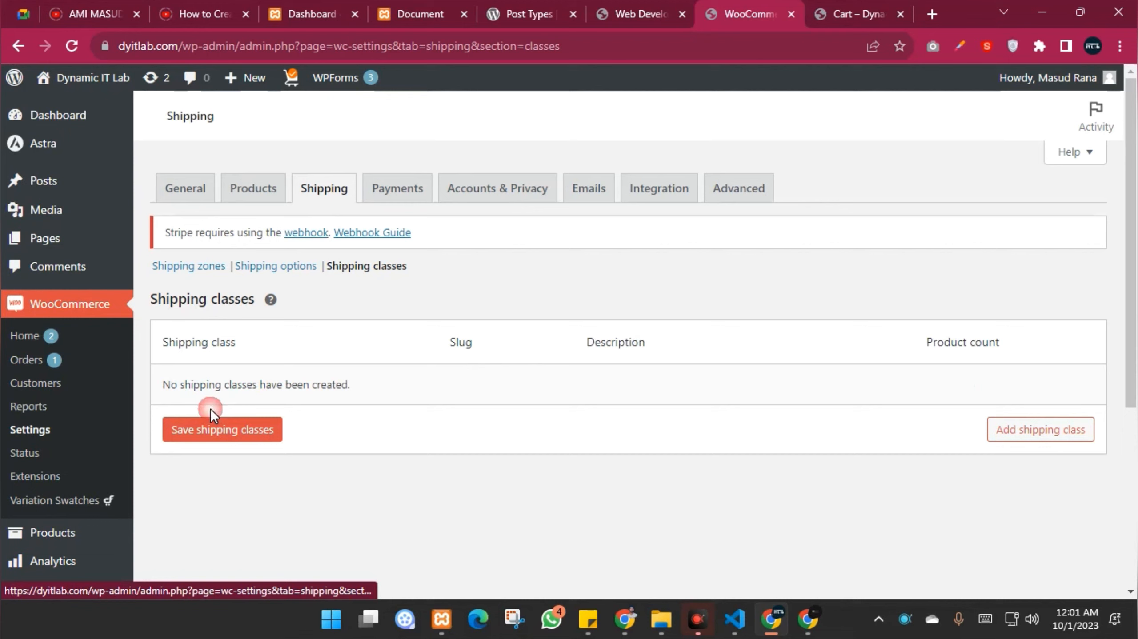
left_click(217, 431)
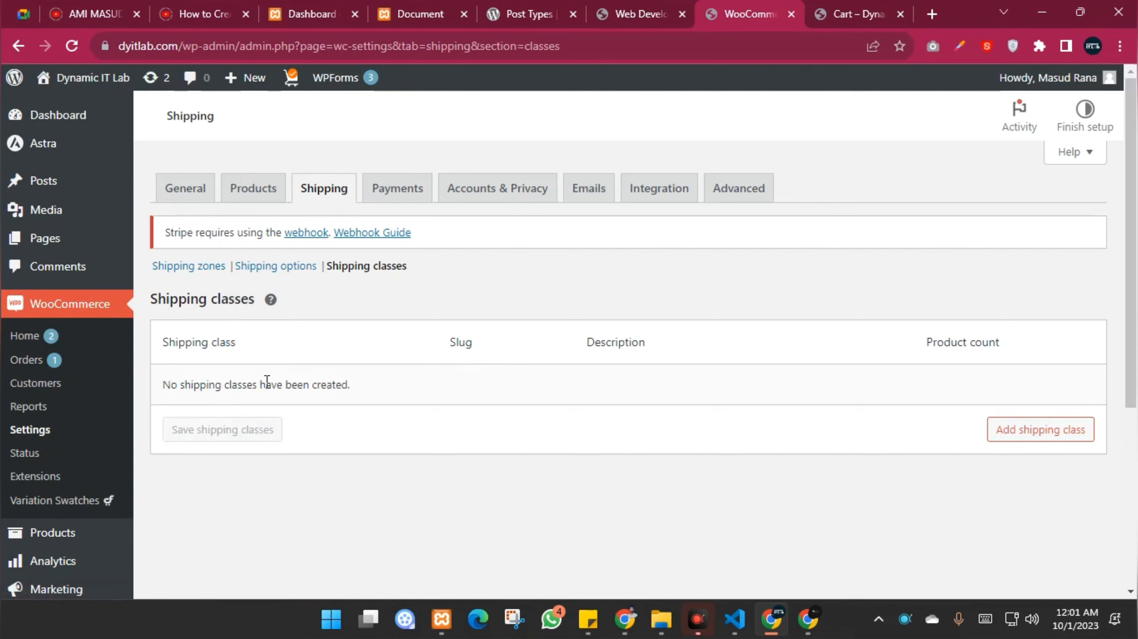
Reopen the Flat rate settings of the Dhaka shipping zone and set the tax status to None
left_click(189, 269)
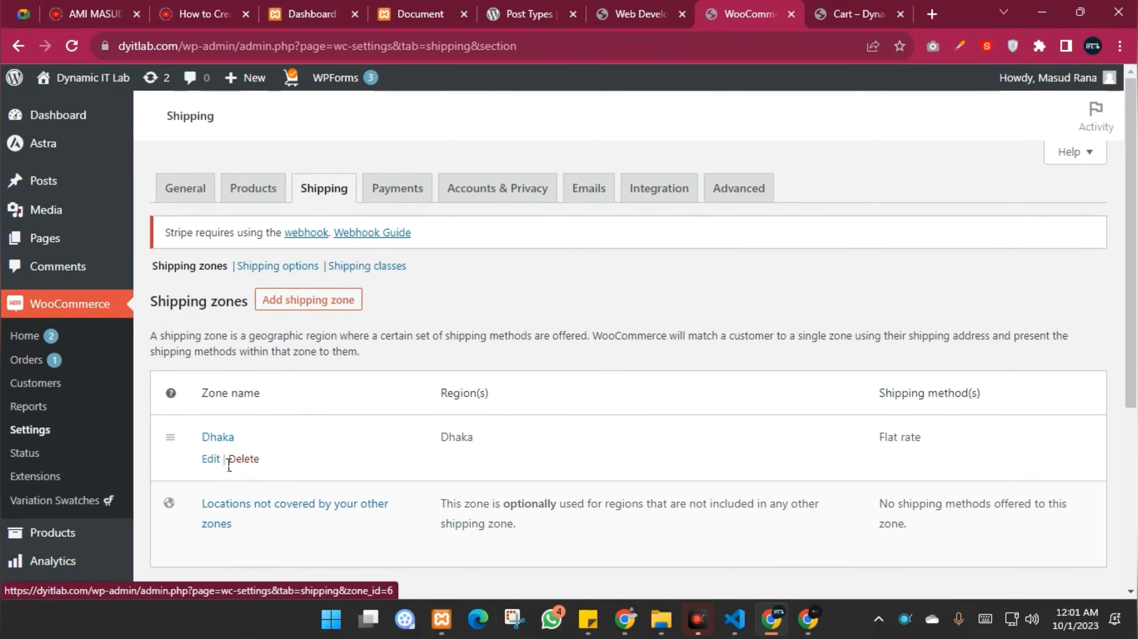
left_click(212, 459)
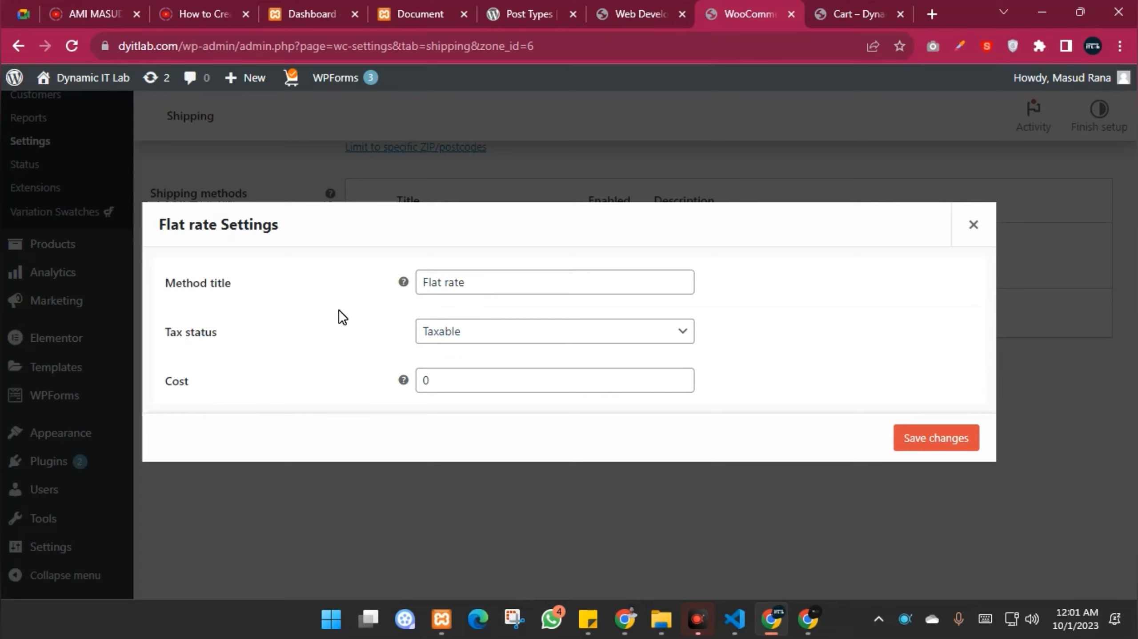
left_click(464, 337)
left_click(463, 372)
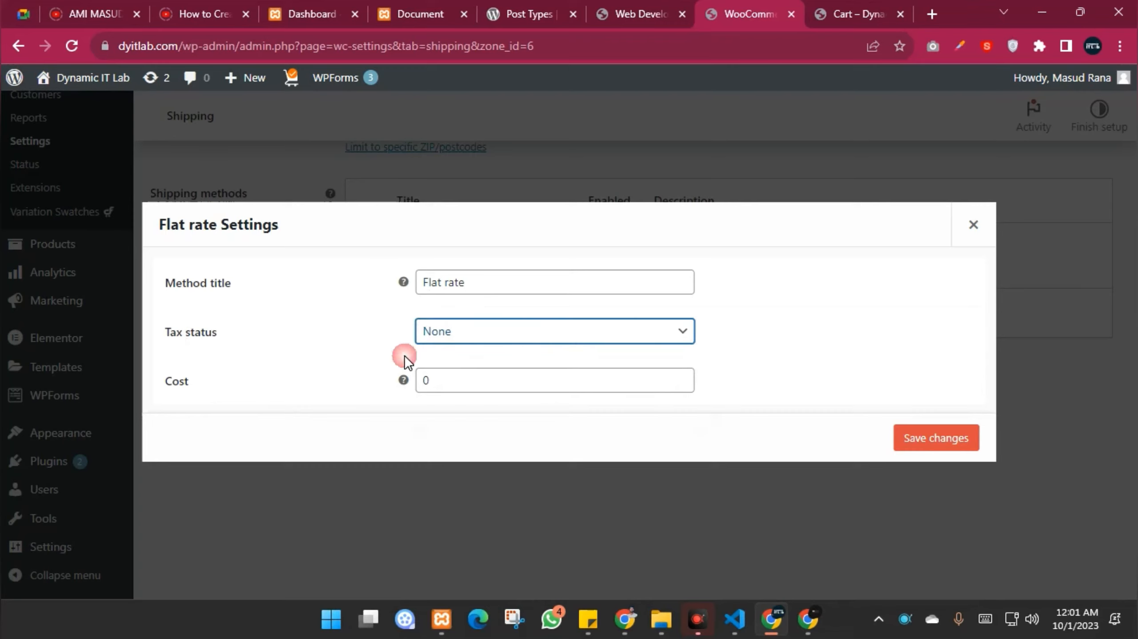
left_click(405, 356)
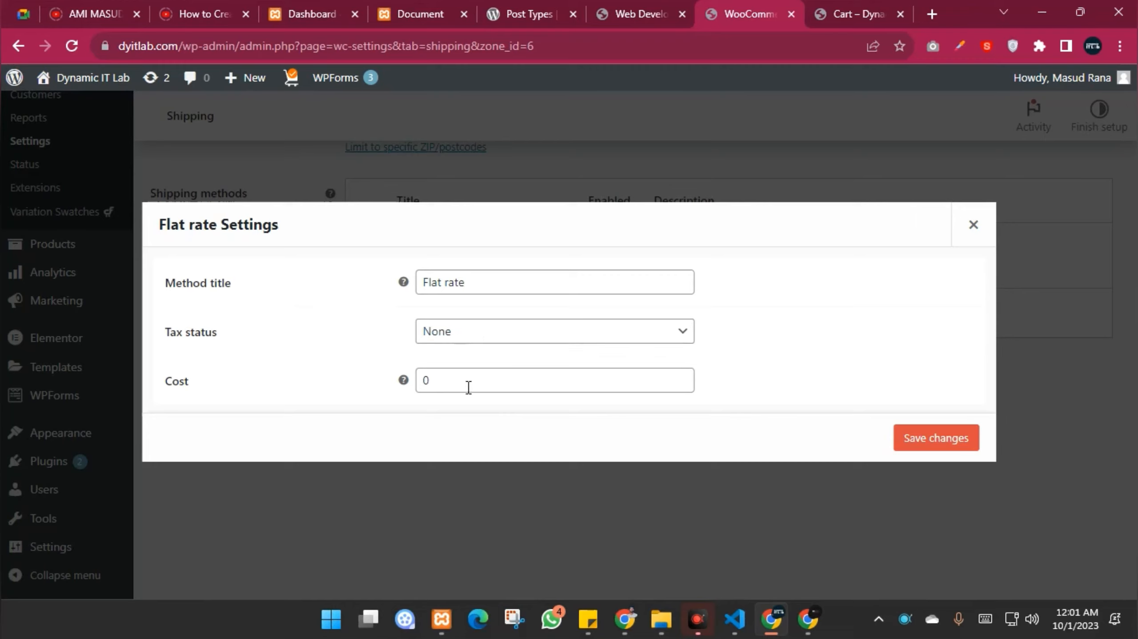
Set the Flat rate shipping cost to 80
left_click_drag(482, 388, 289, 374)
type("80")
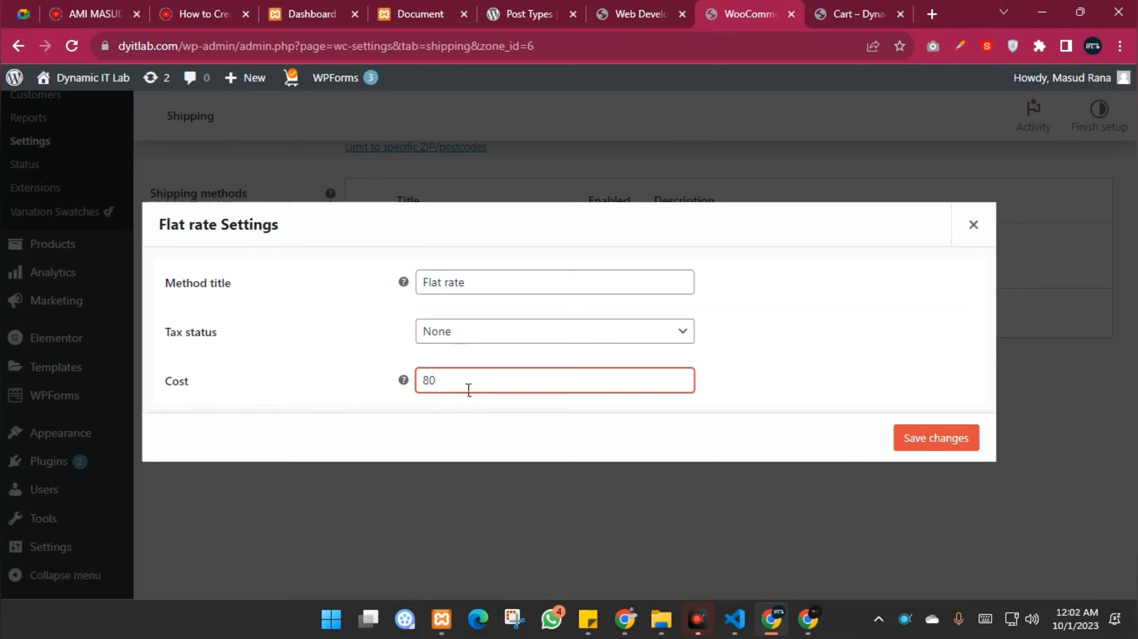
left_click_drag(465, 388, 329, 396)
left_click(329, 397)
left_click_drag(446, 396, 275, 384)
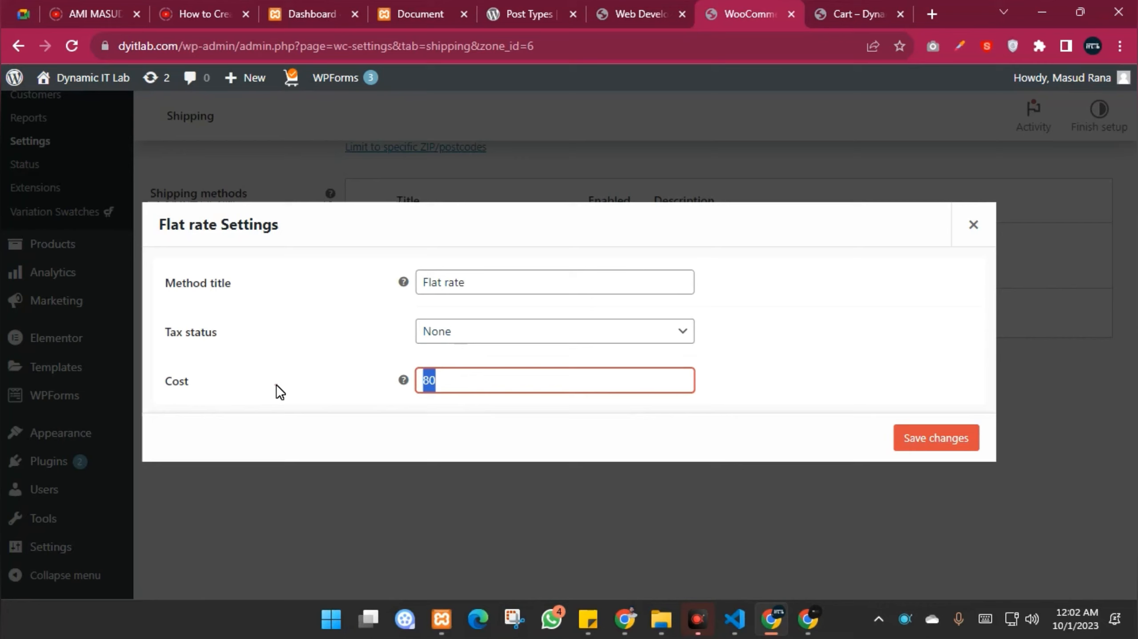
left_click(331, 396)
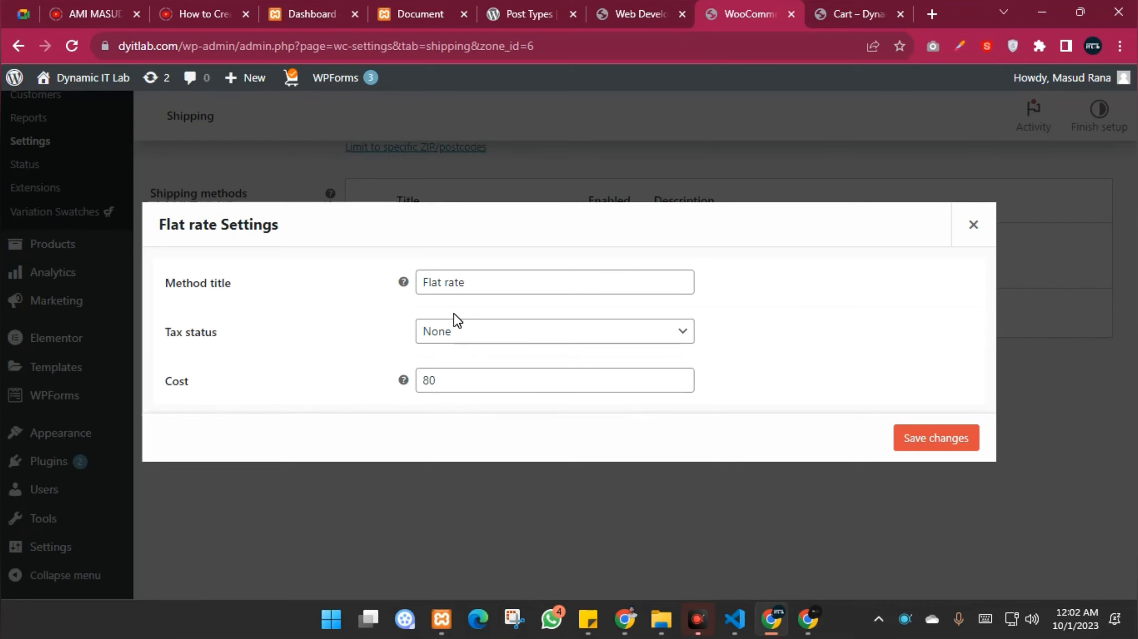
Check the price of the Music Composition Service product in the store cart
left_click(863, 9)
scroll(628, 291, "up", 8)
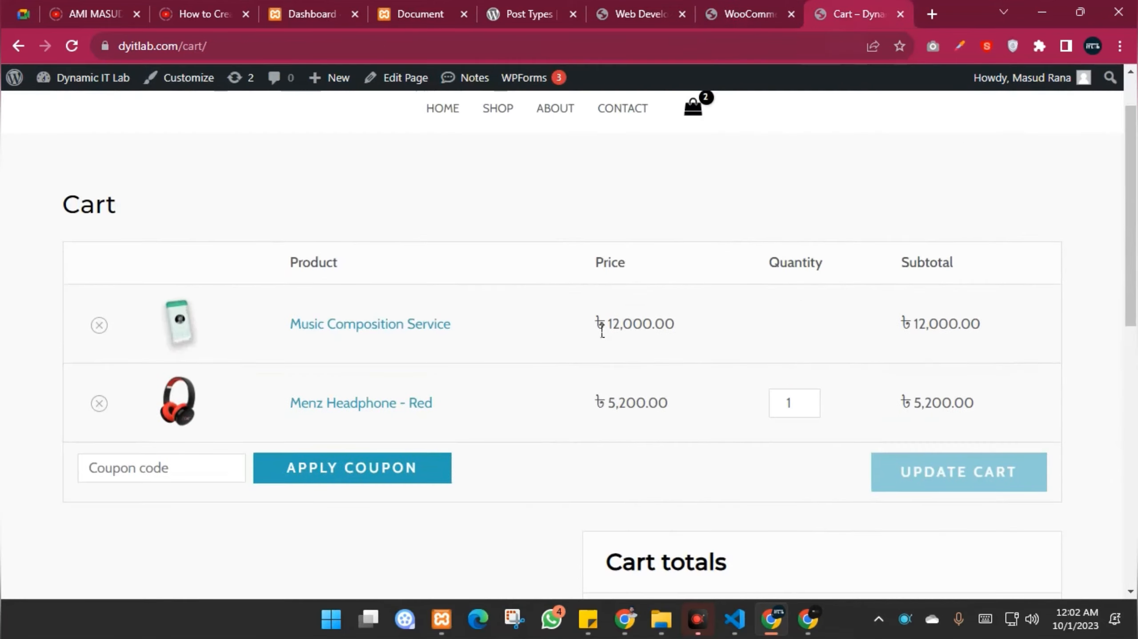
left_click_drag(597, 324, 683, 327)
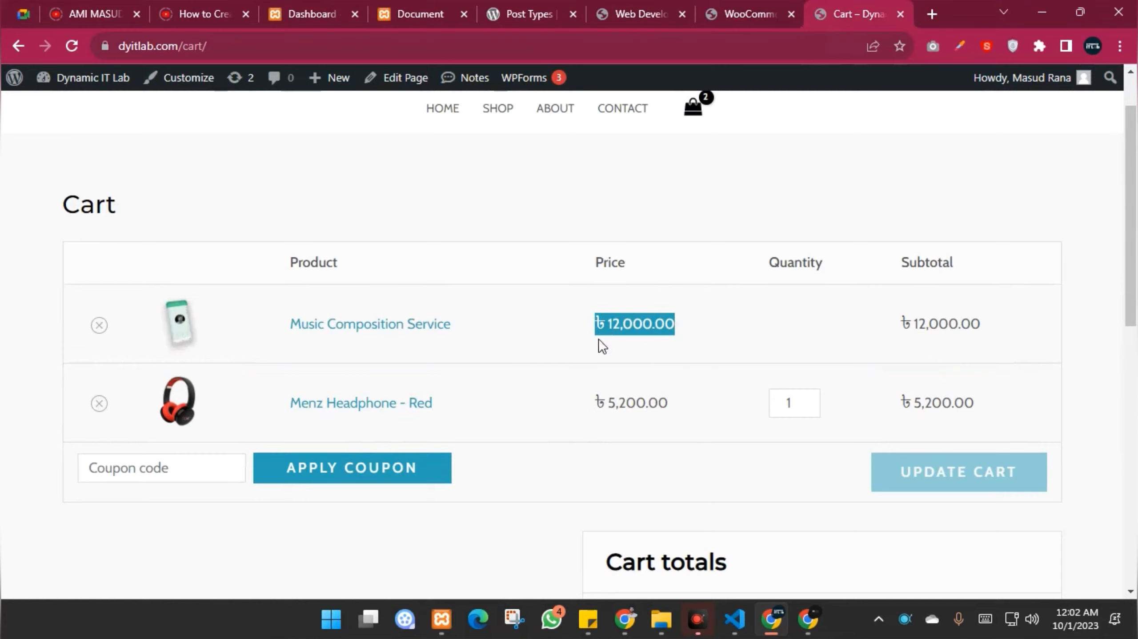
Save the Flat rate settings of the Dhaka zone and reload the store cart page
left_click(728, 7)
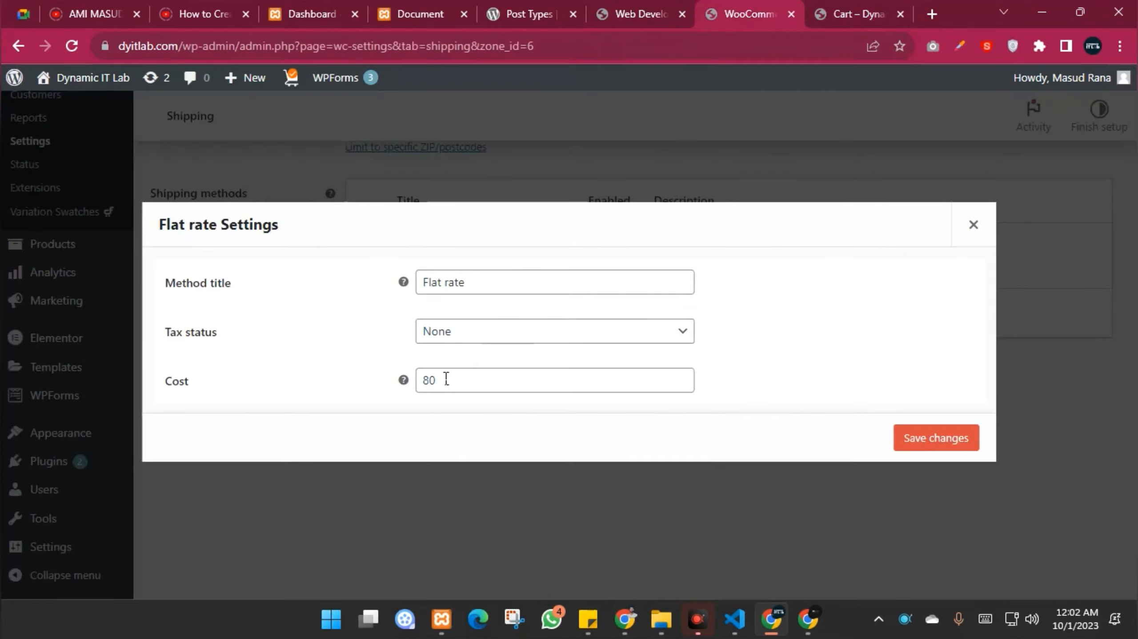
left_click(930, 443)
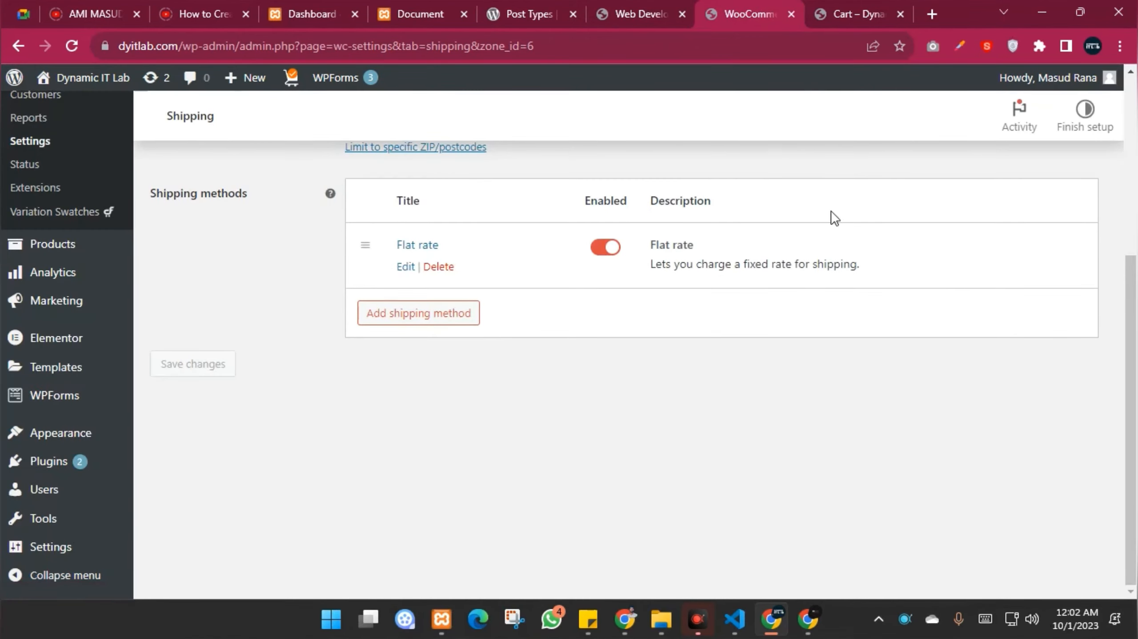
left_click(839, 7)
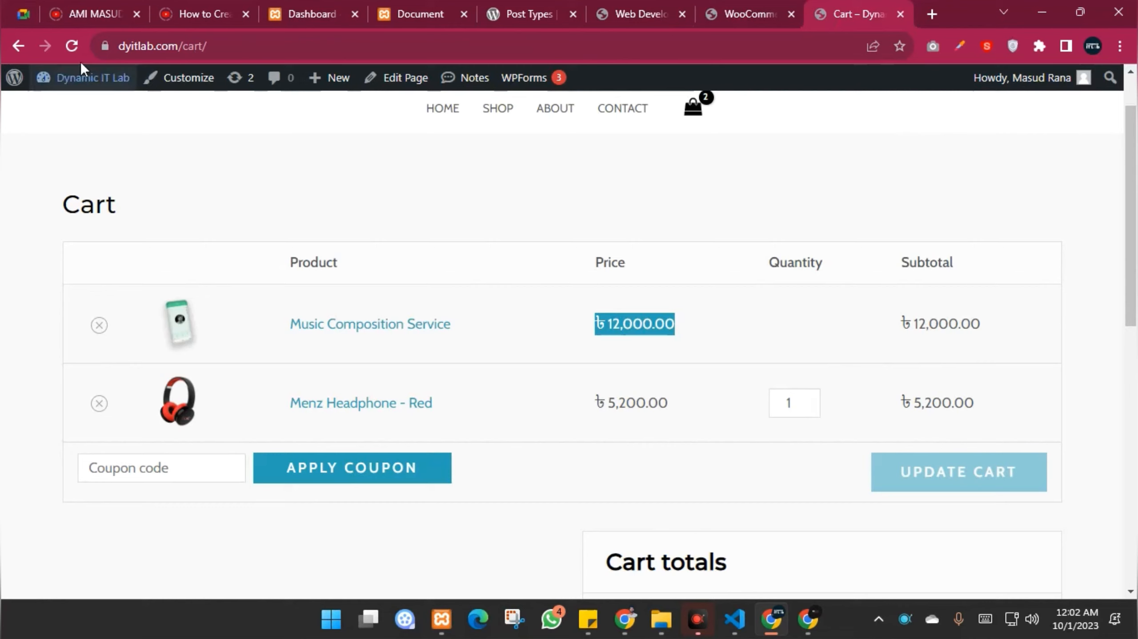
left_click(71, 46)
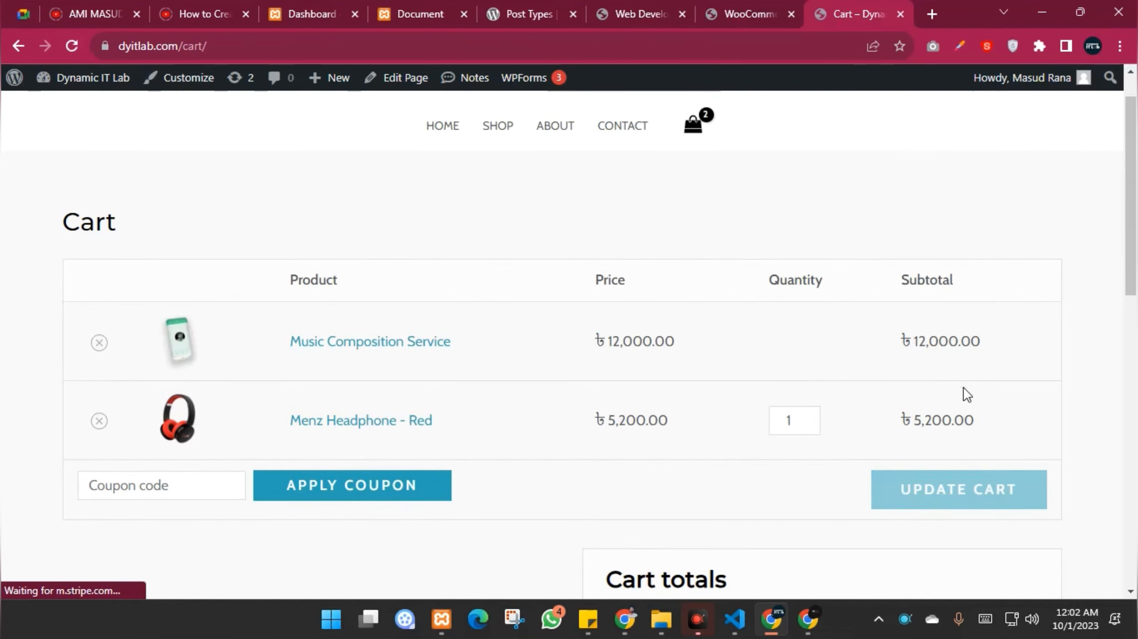
Examine the shipping charge, delivery address and total in the cart totals
scroll(919, 379, "down", 6)
left_click_drag(801, 283, 906, 331)
left_click(382, 286)
scroll(391, 292, "up", 1)
scroll(392, 295, "up", 8)
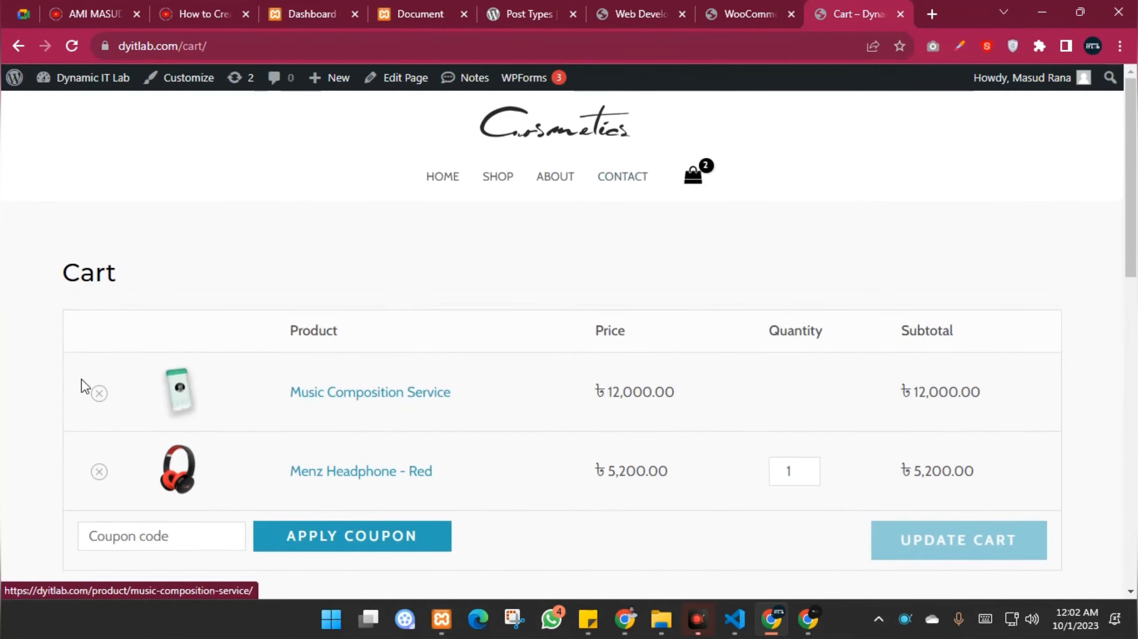
scroll(797, 214, "down", 6)
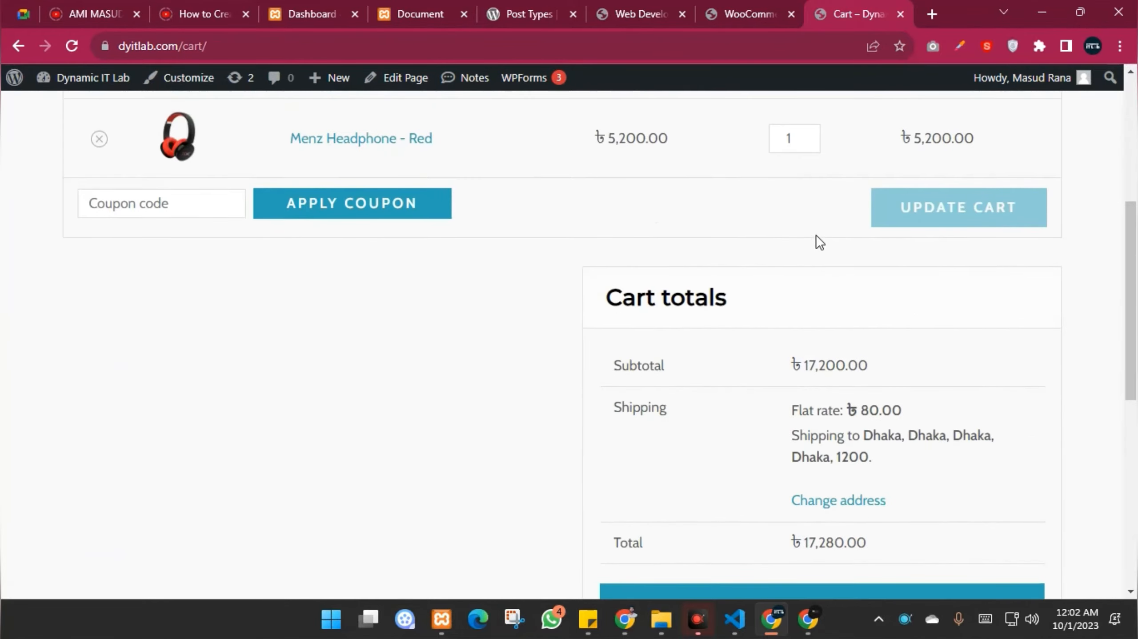
scroll(750, 343, "down", 2)
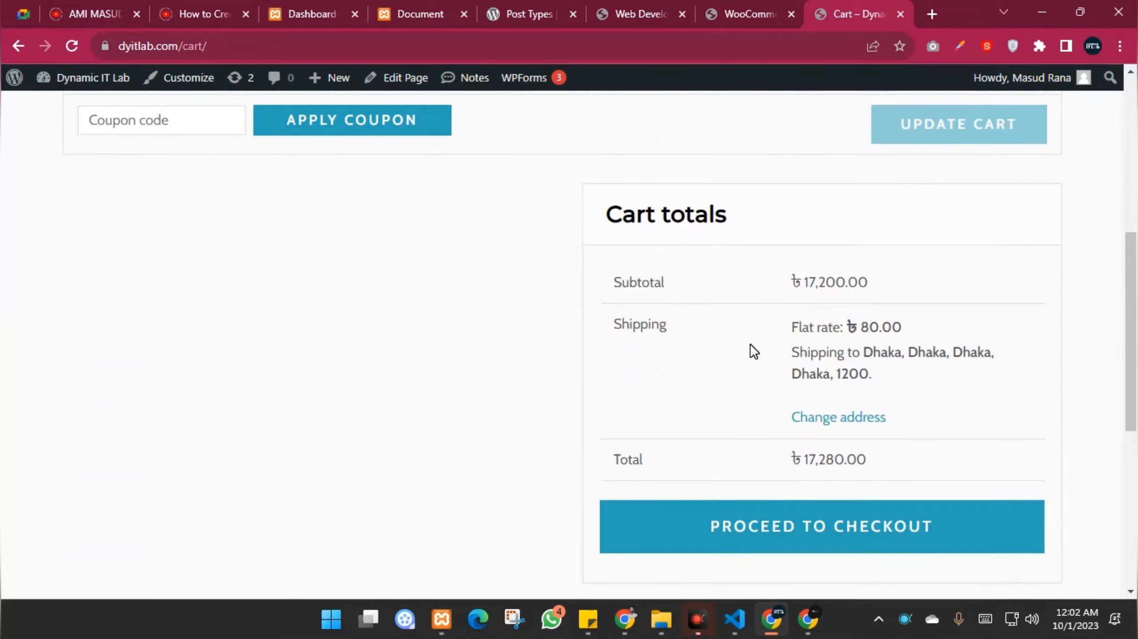
Change the district in the cart's shipping address to Cumilla, update it and check the shipping options offered
left_click(826, 419)
scroll(889, 395, "down", 5)
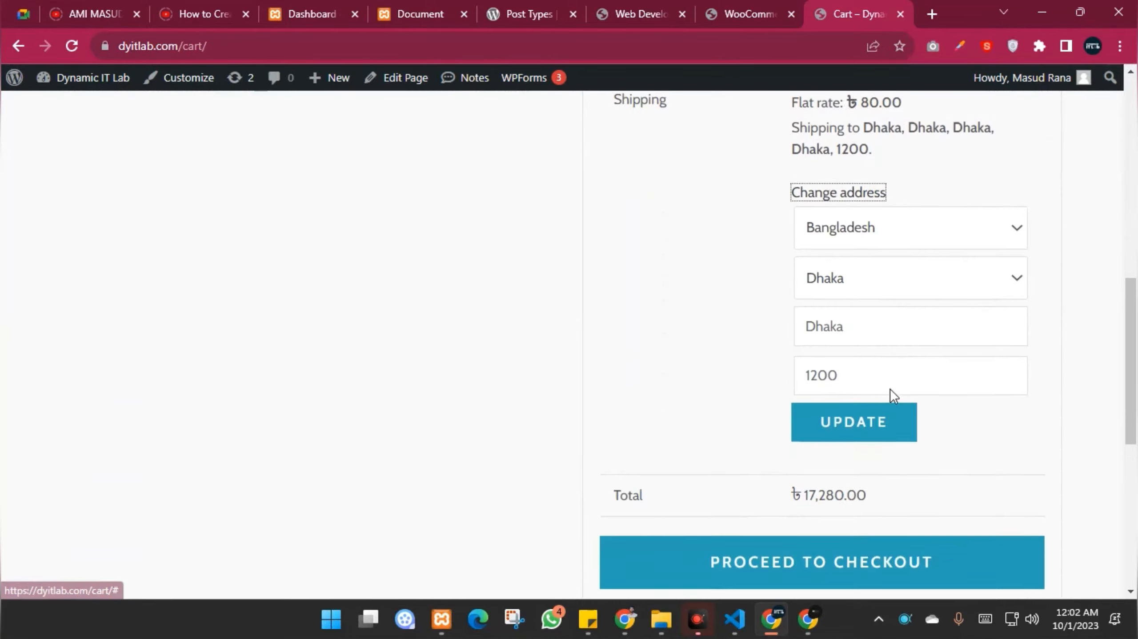
left_click(918, 253)
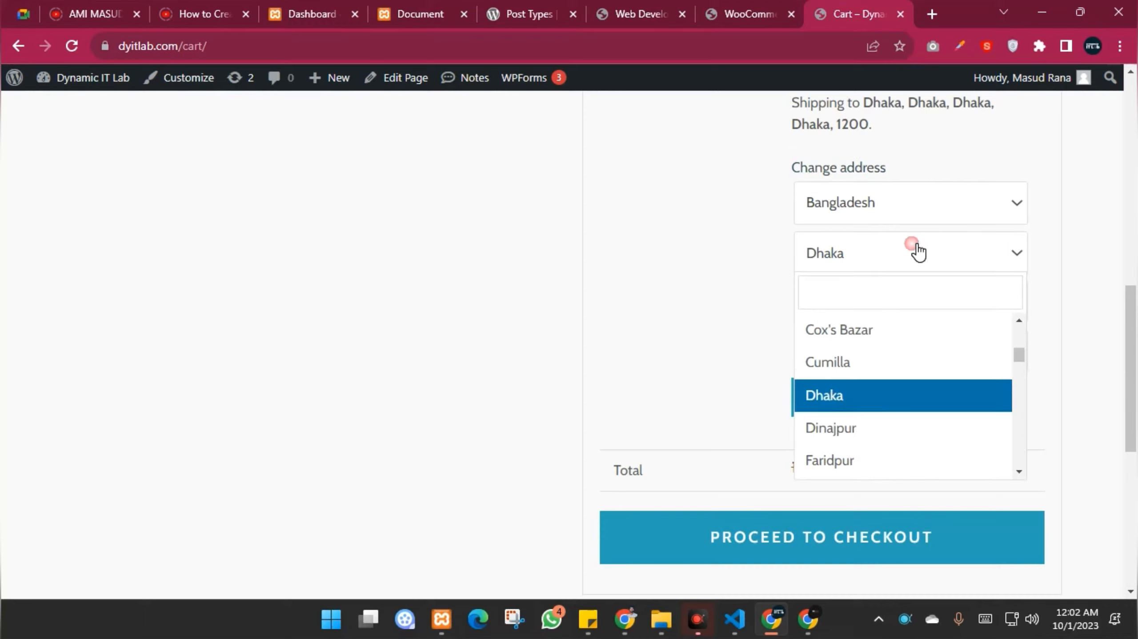
left_click(856, 362)
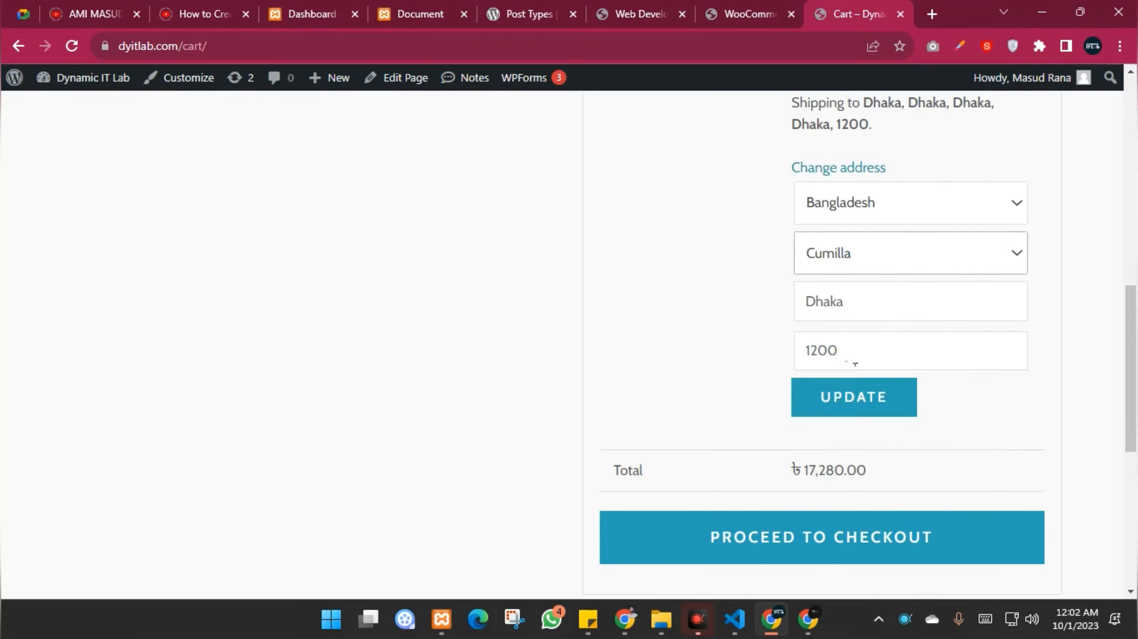
left_click(842, 396)
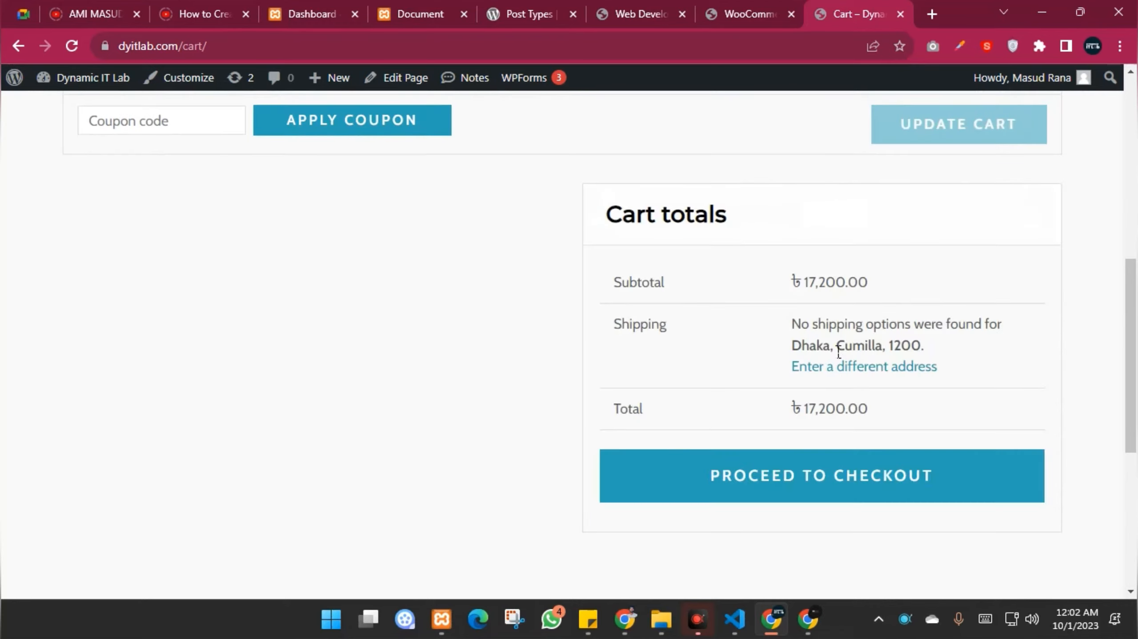
left_click_drag(800, 325, 1002, 324)
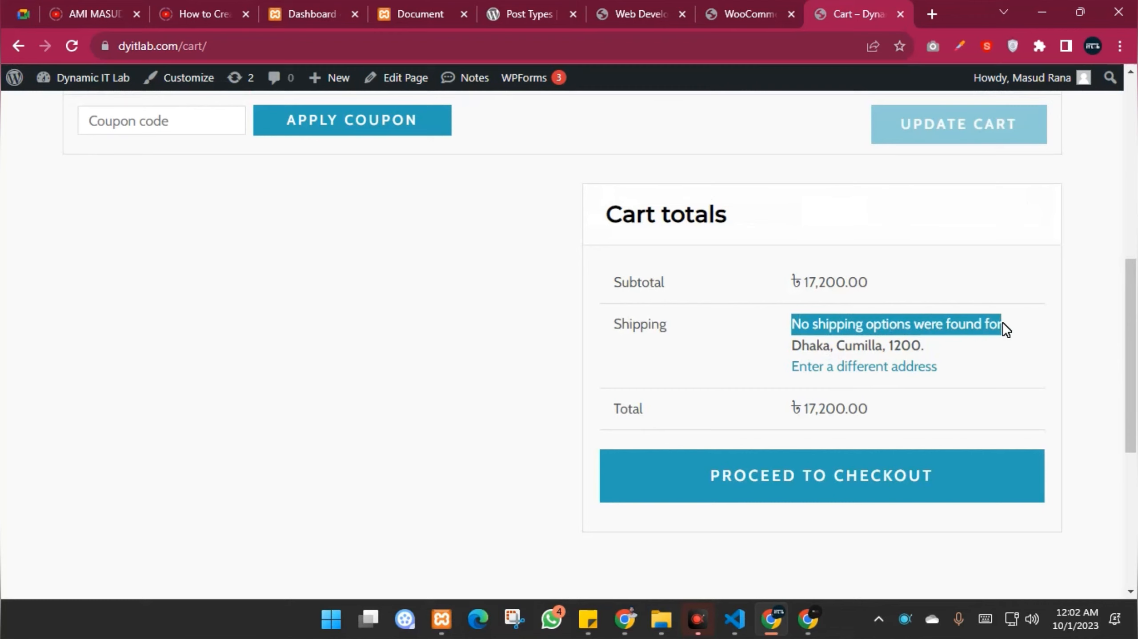
left_click(419, 326)
Return to the WooCommerce shipping settings and review the Dhaka zone and the list of shipping zones
left_click(735, 13)
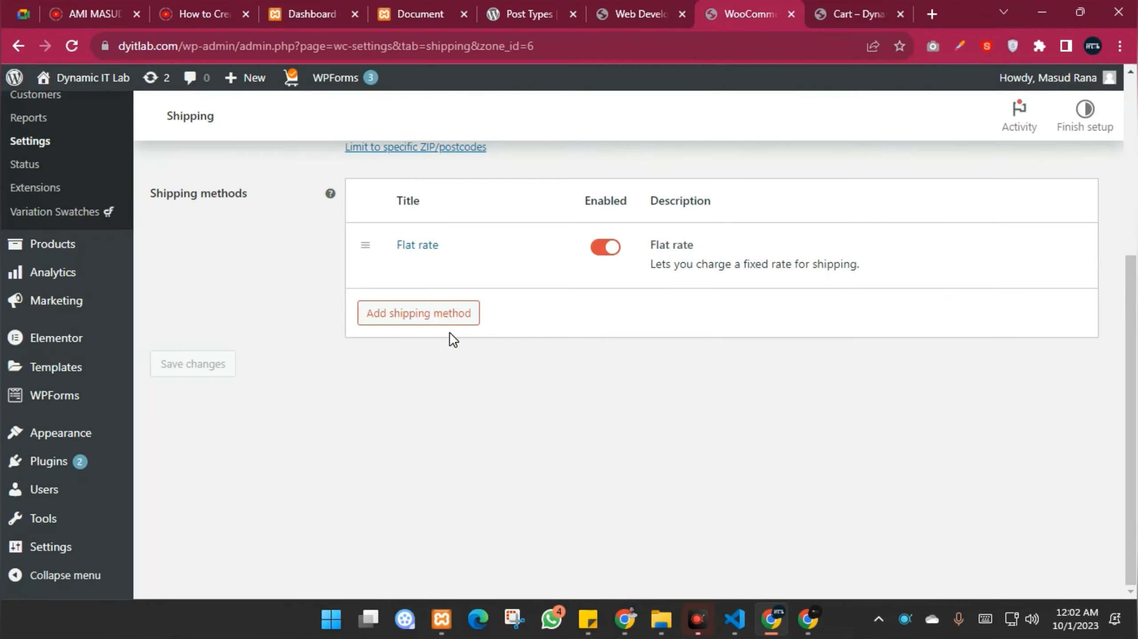
scroll(374, 450, "up", 5)
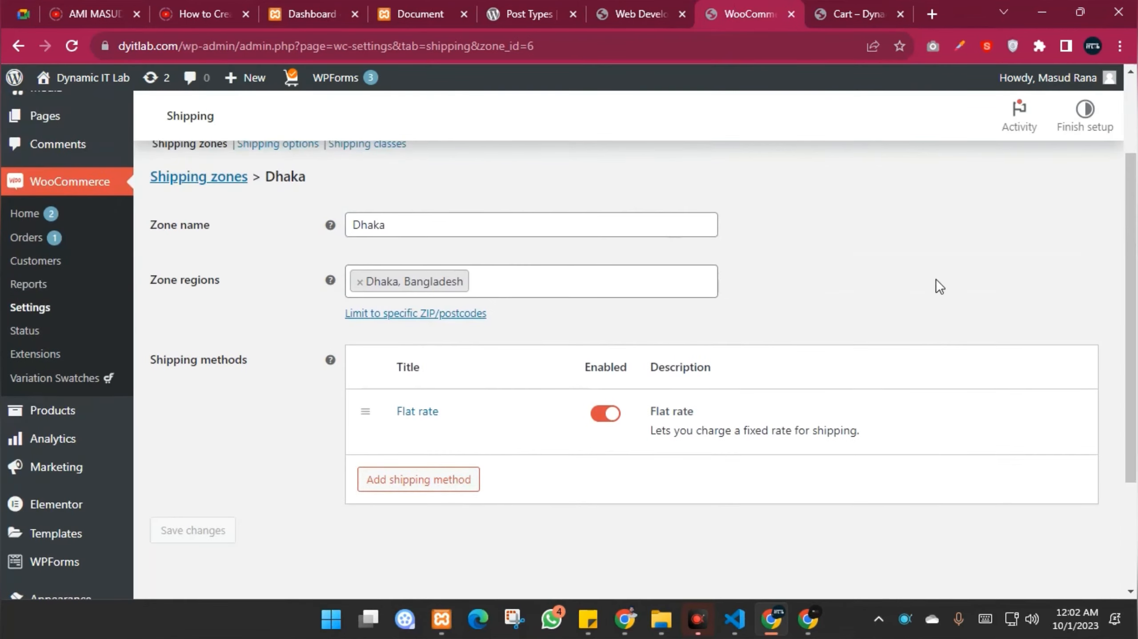
scroll(932, 315, "up", 2)
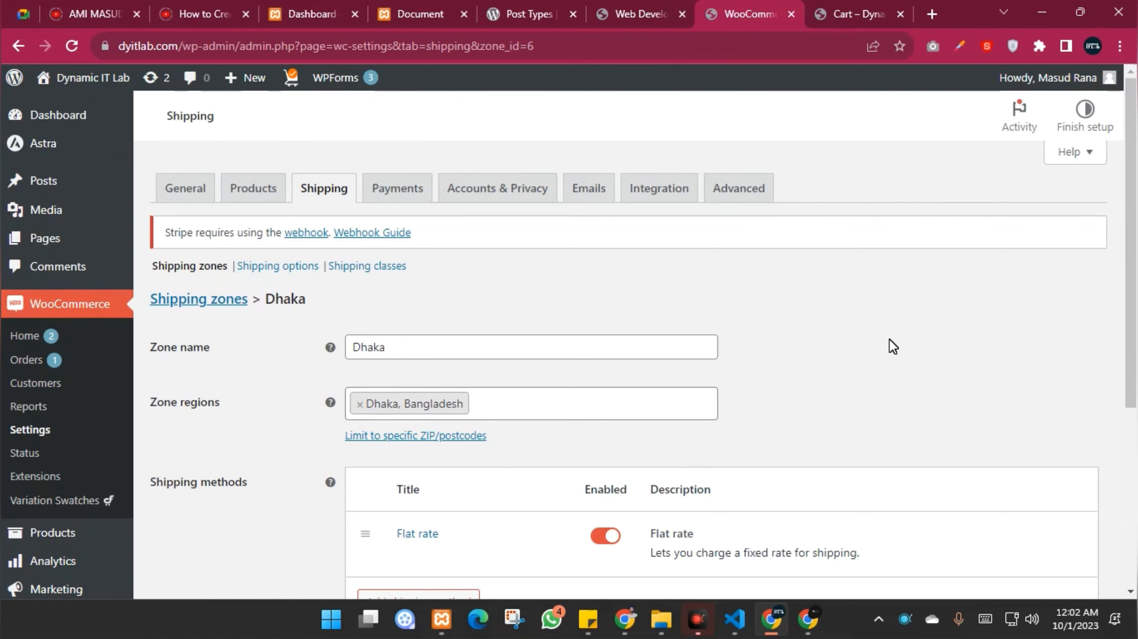
left_click(188, 302)
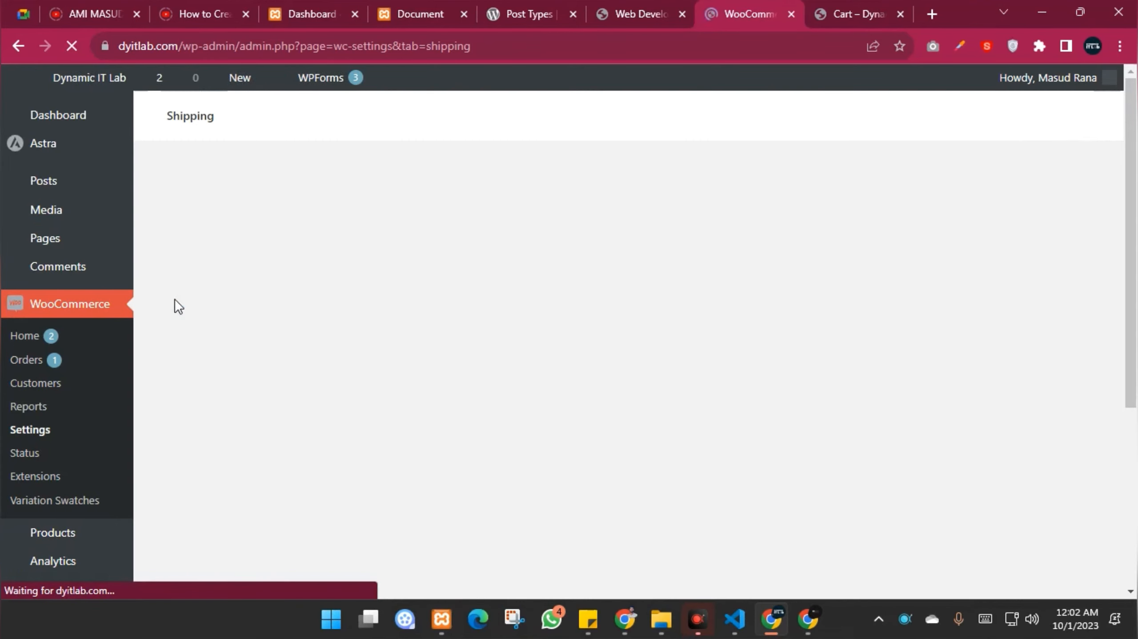
scroll(342, 383, "down", 2)
scroll(340, 377, "down", 1)
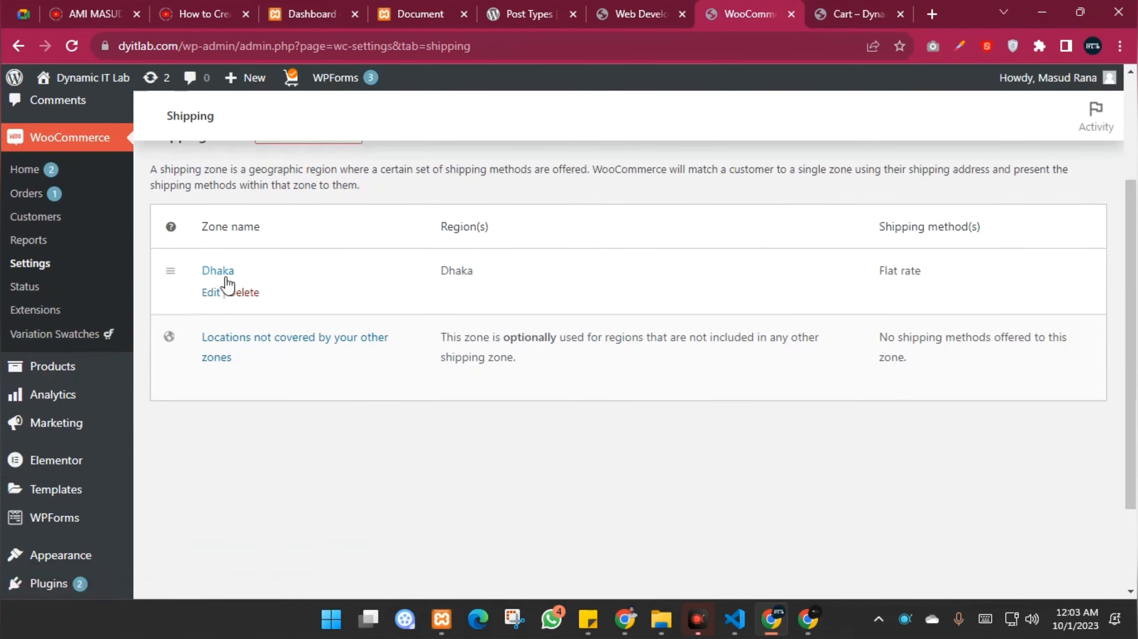
scroll(378, 482, "up", 2)
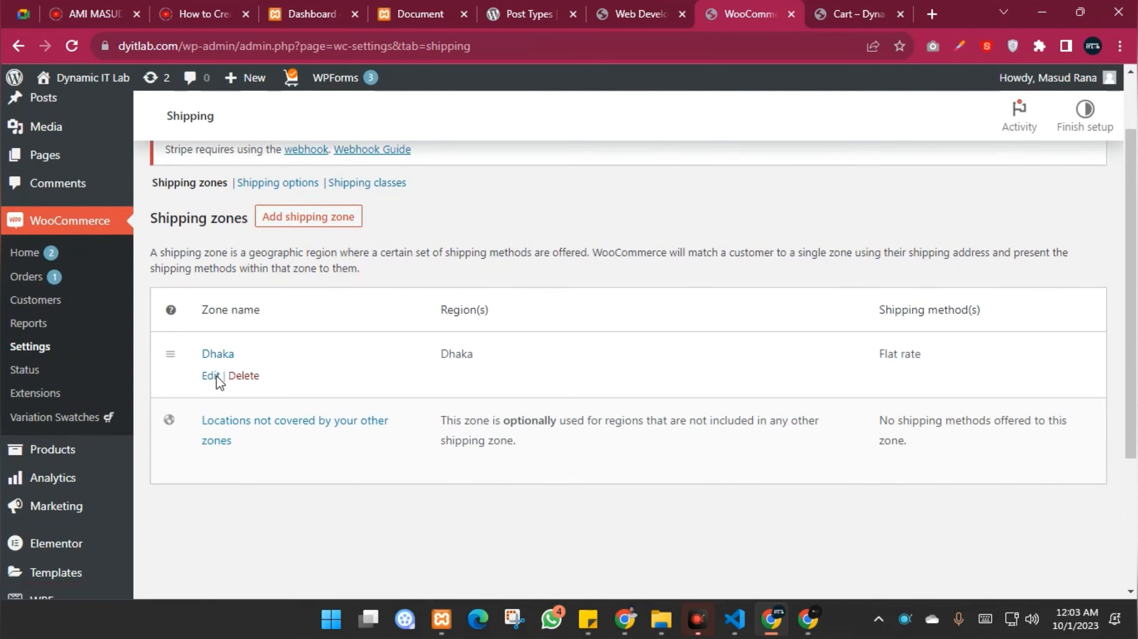
Add a new shipping zone and name it "Out of Dhaka"
left_click(298, 226)
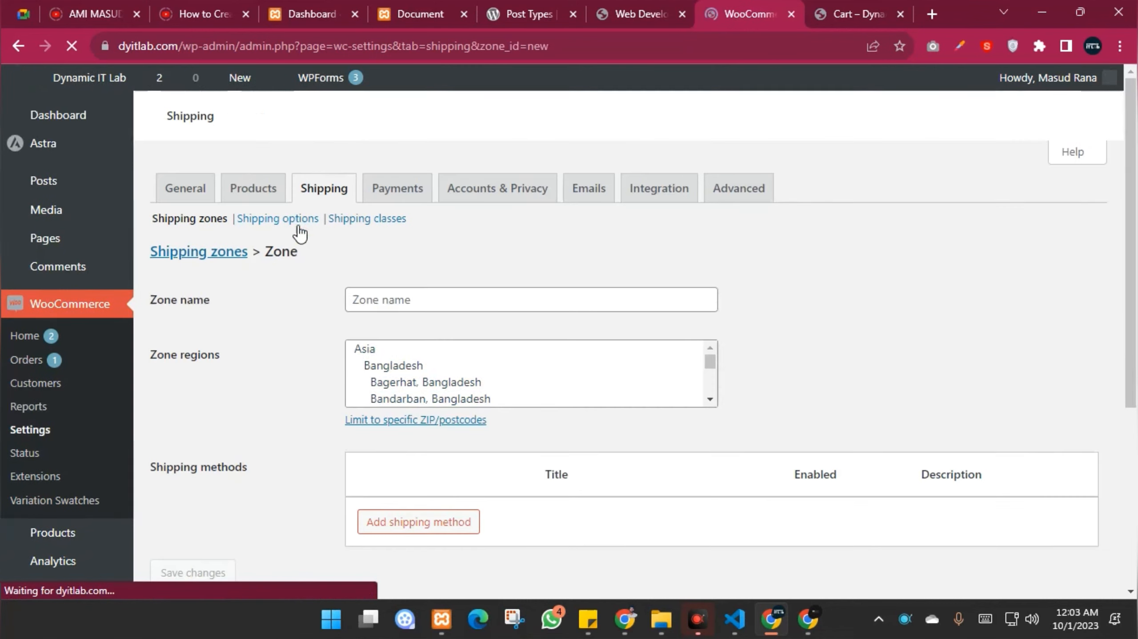
left_click(388, 349)
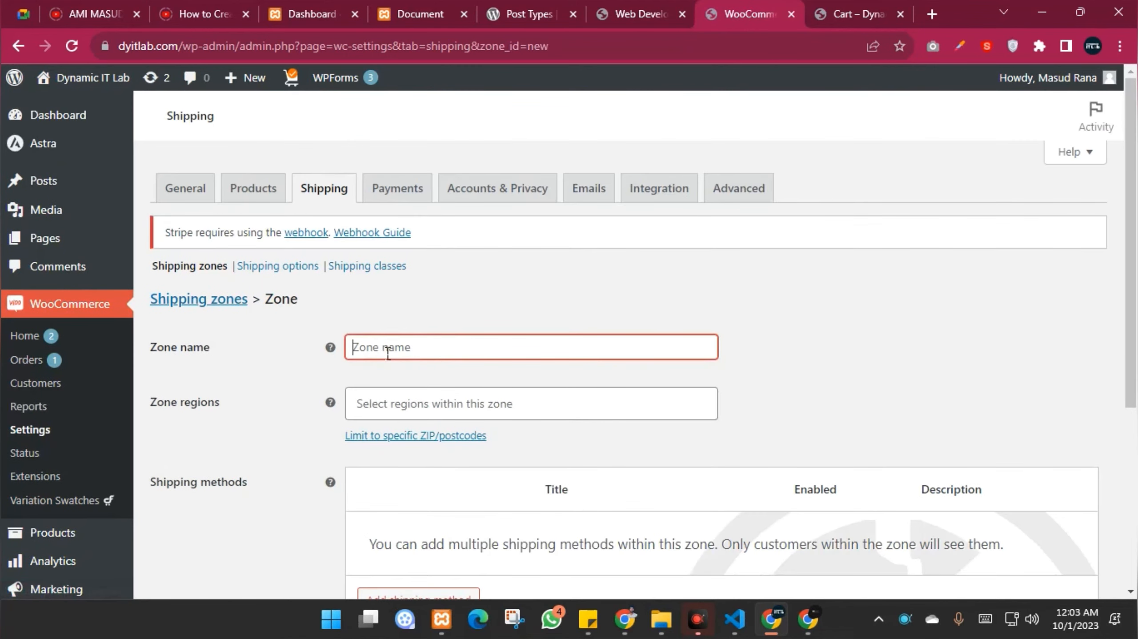
type("Out")
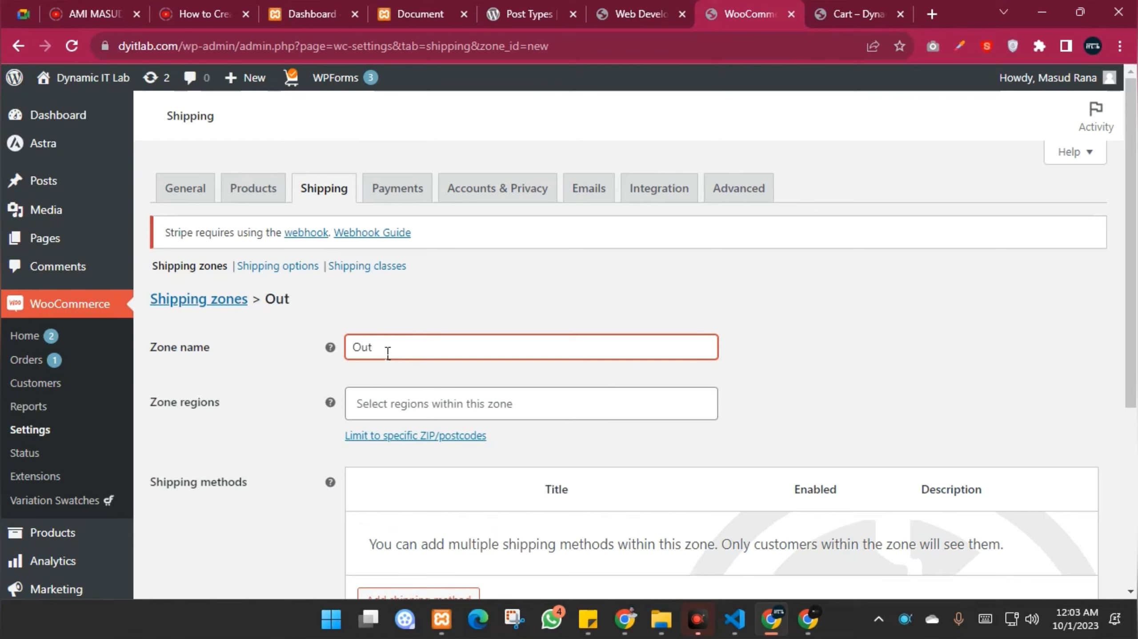
type(" of Dh")
type("ka")
key("BackSpace")
key("BackSpace")
type("aka")
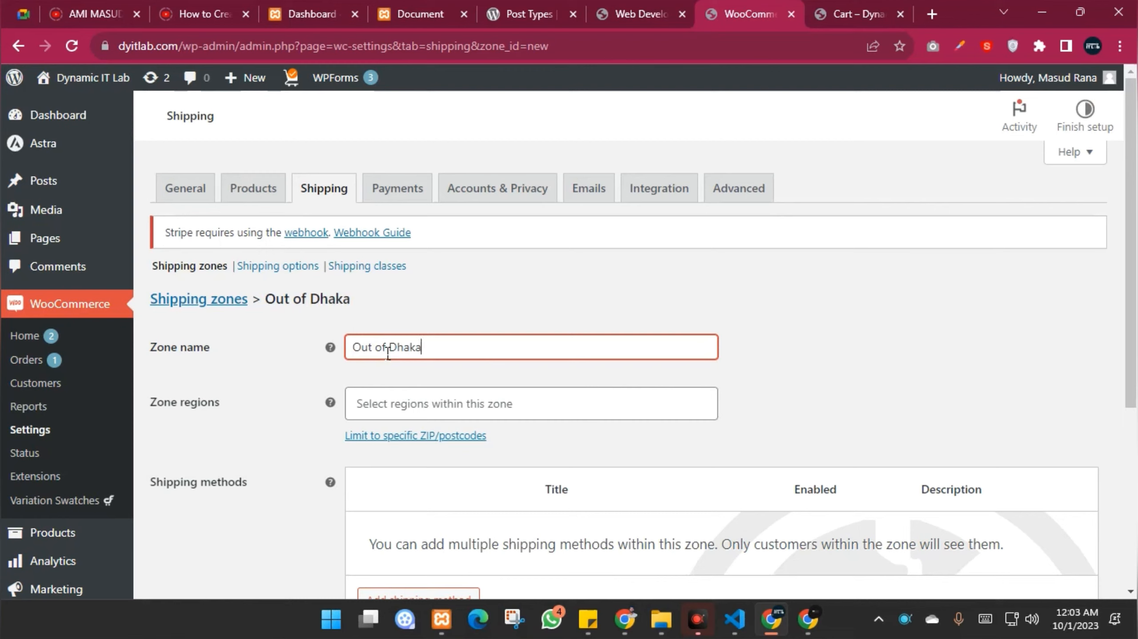
left_click(811, 354)
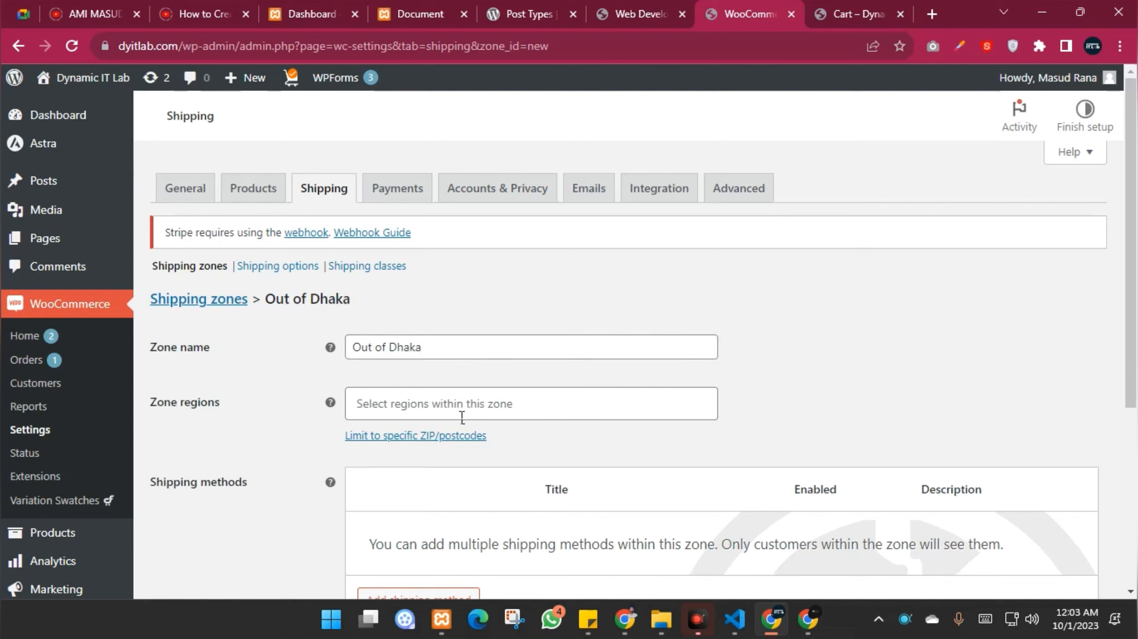
Set the zone region of the Out of Dhaka zone to Bangladesh
left_click(413, 416)
scroll(843, 304, "down", 2)
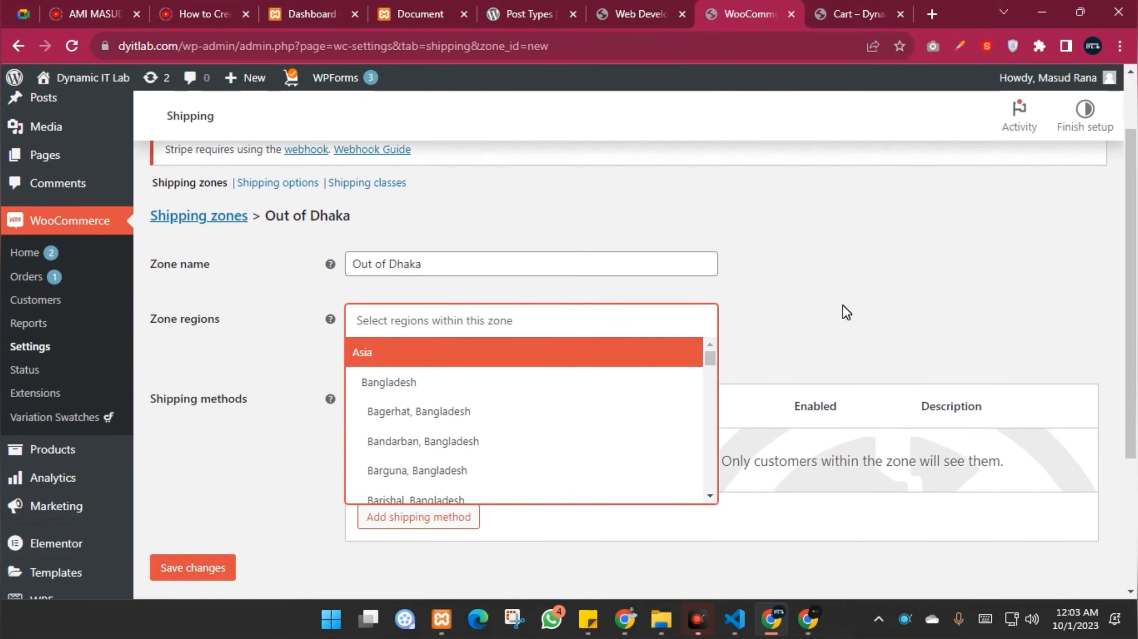
left_click(398, 384)
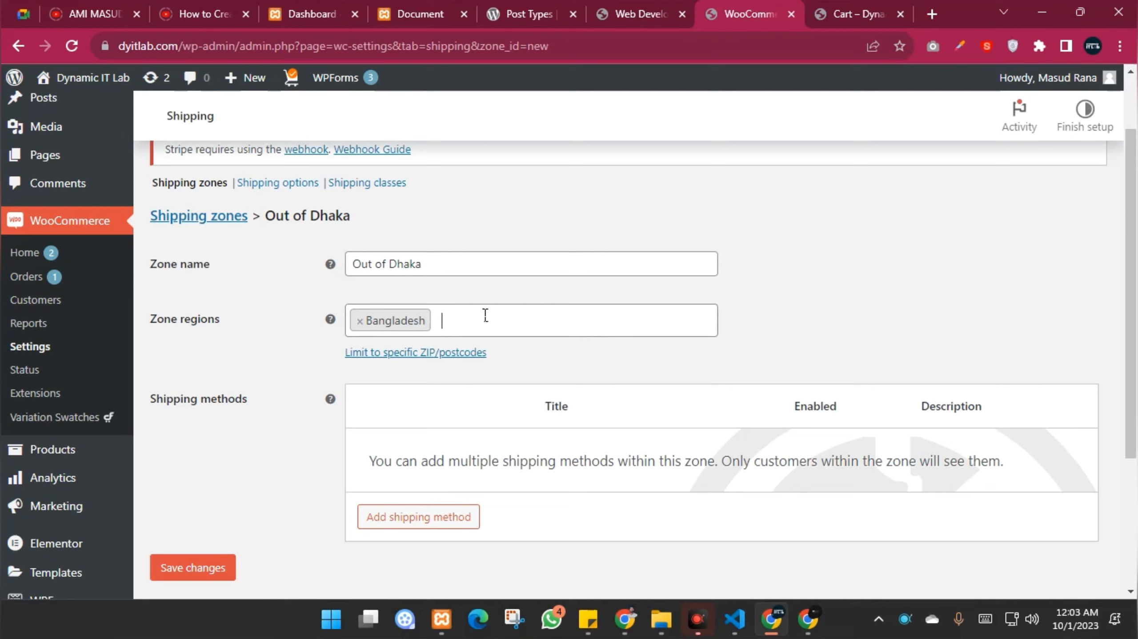
Add a Flat rate shipping method to the Out of Dhaka zone
scroll(729, 292, "down", 3)
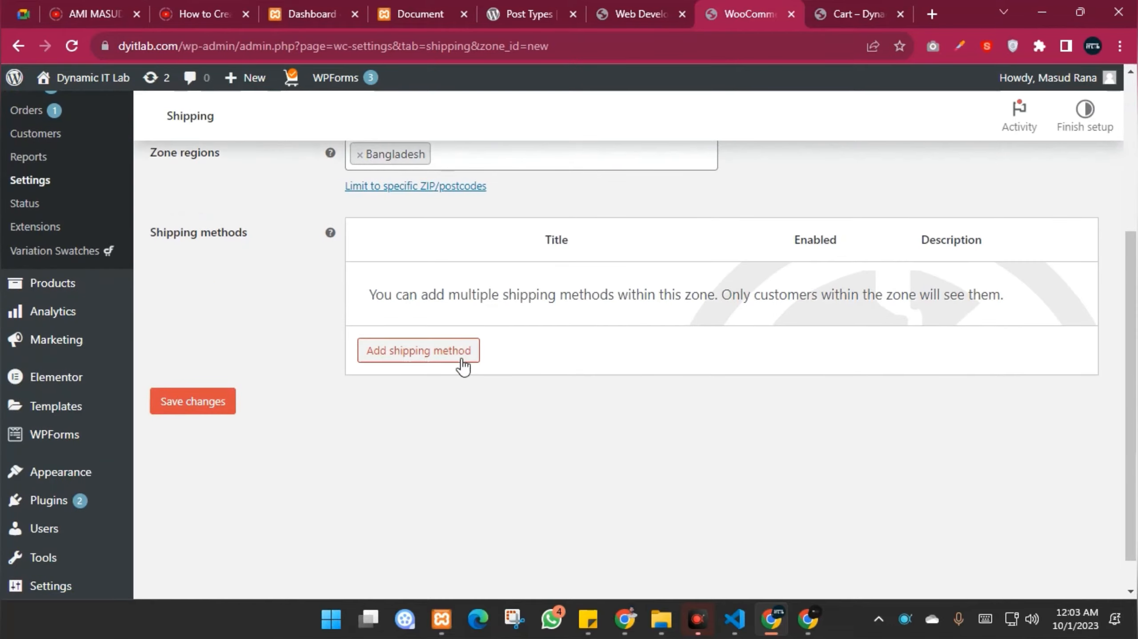
left_click(420, 350)
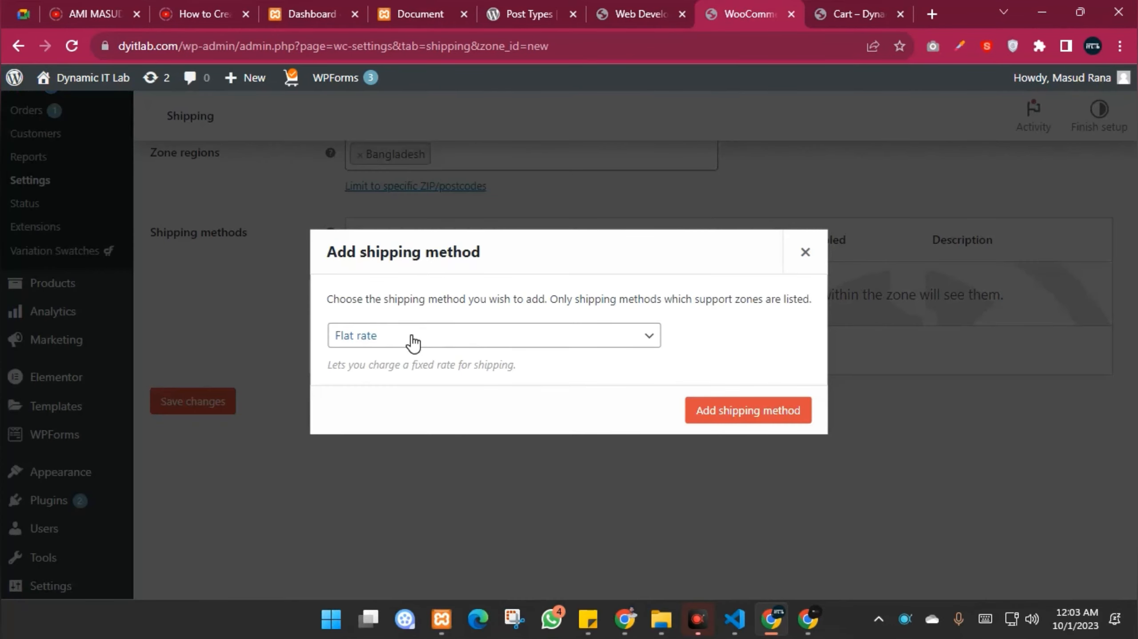
left_click(411, 341)
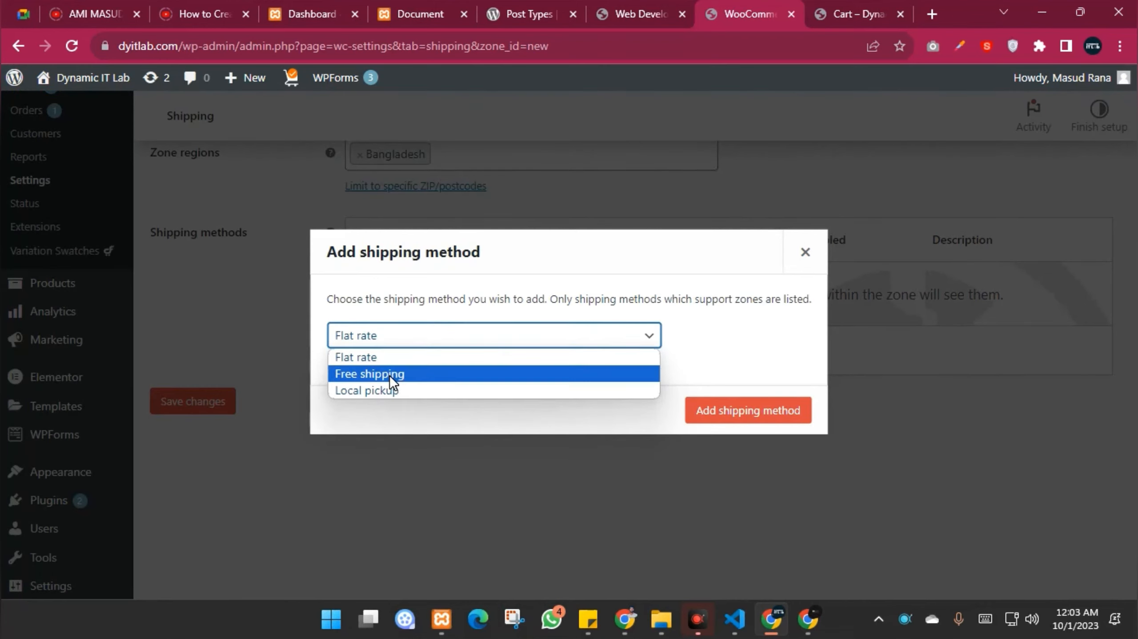
left_click(389, 375)
left_click(399, 336)
left_click(387, 357)
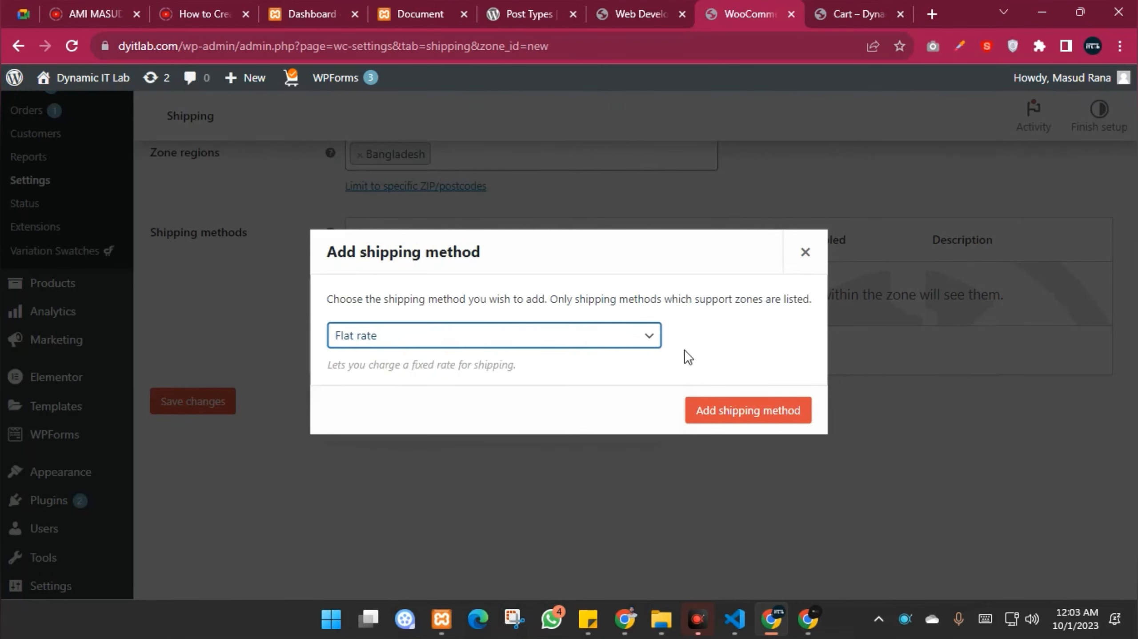
left_click(745, 412)
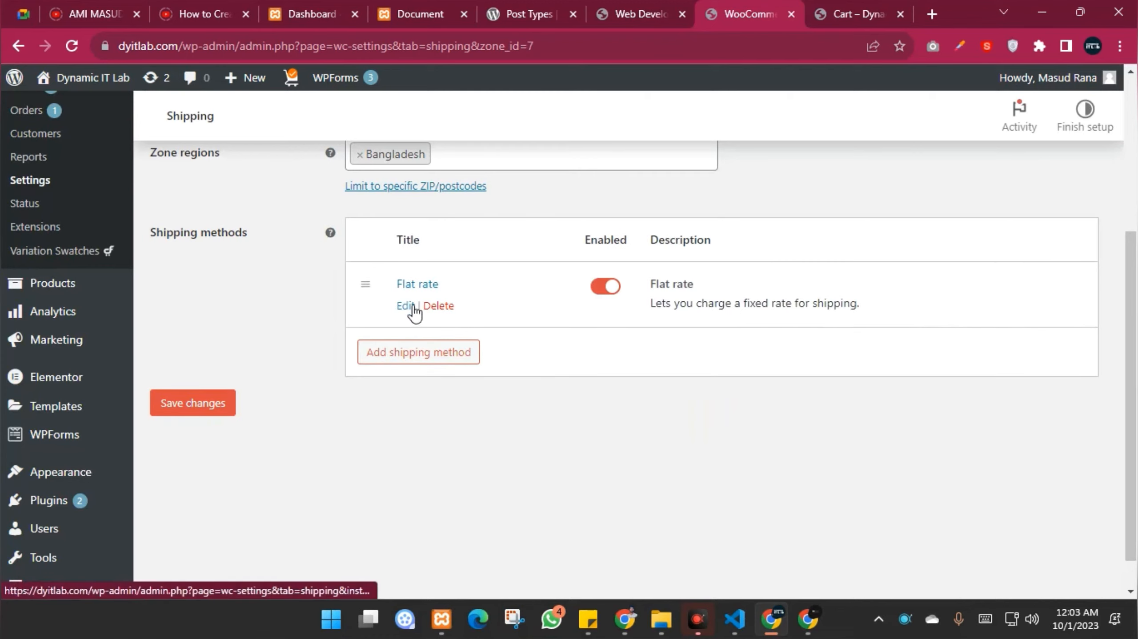
Open the new Flat rate method's settings and change its method title to "Cost"
left_click(406, 306)
left_click_drag(467, 286, 276, 281)
left_click(273, 279)
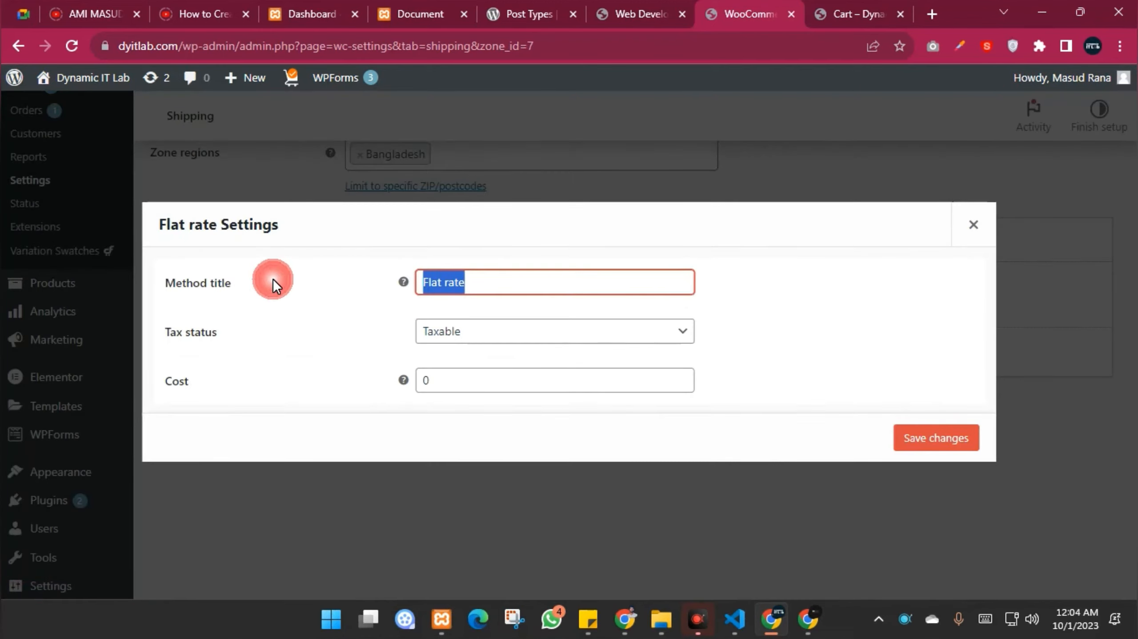
type("C")
key("BackSpace")
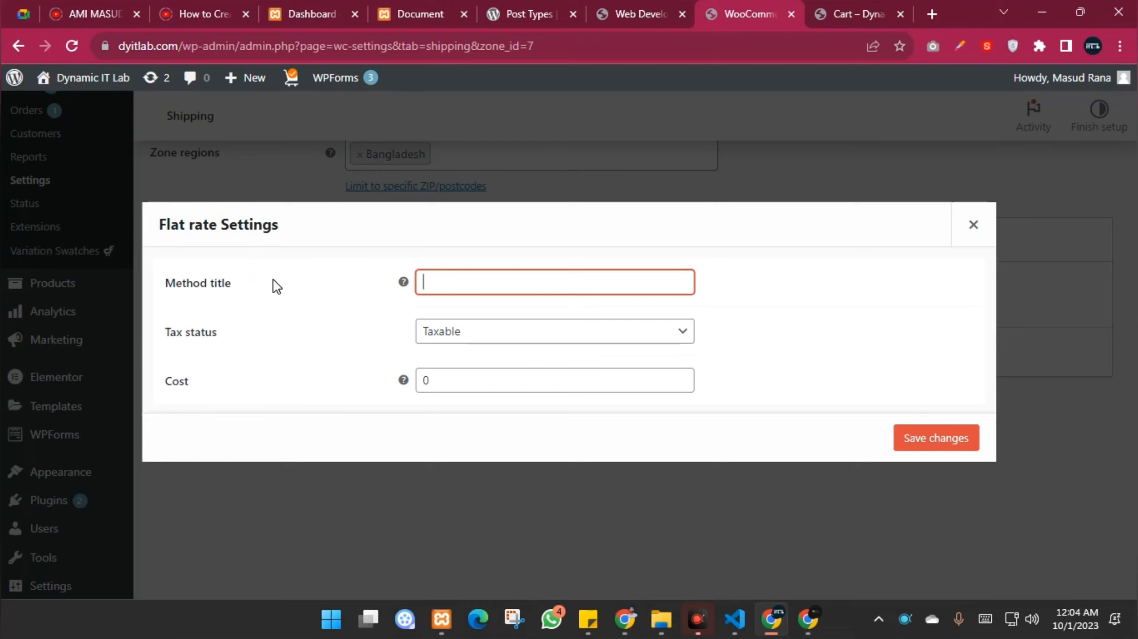
type("Cost")
Check the shipping row in the store cart's totals and return to the Flat rate settings
left_click(866, 14)
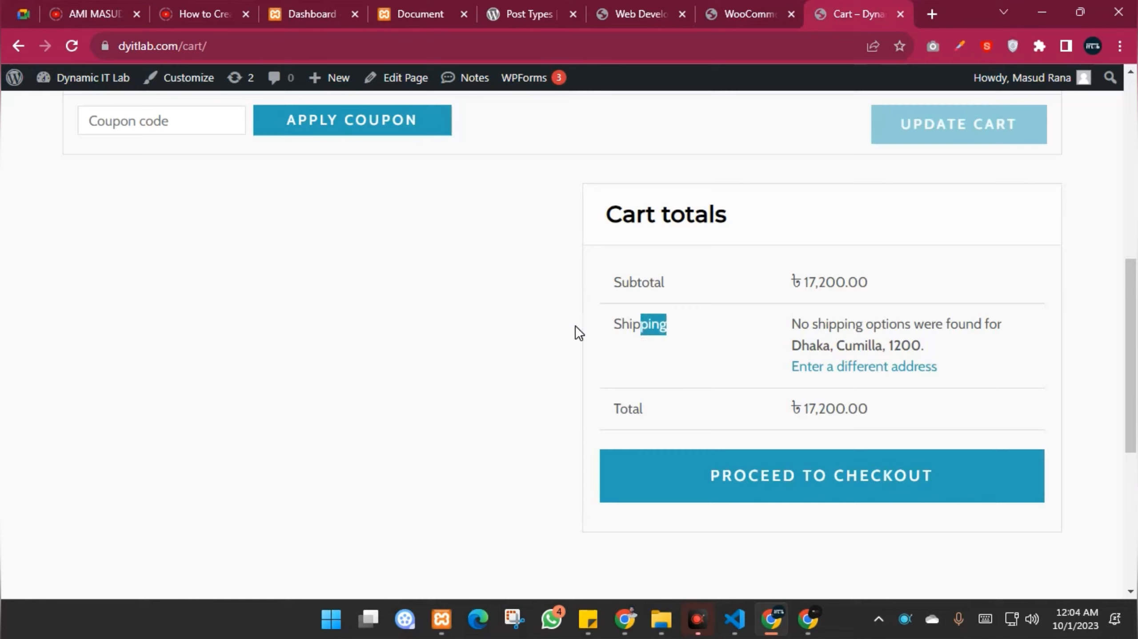
left_click_drag(576, 325, 588, 359)
left_click(711, 334)
left_click(743, 13)
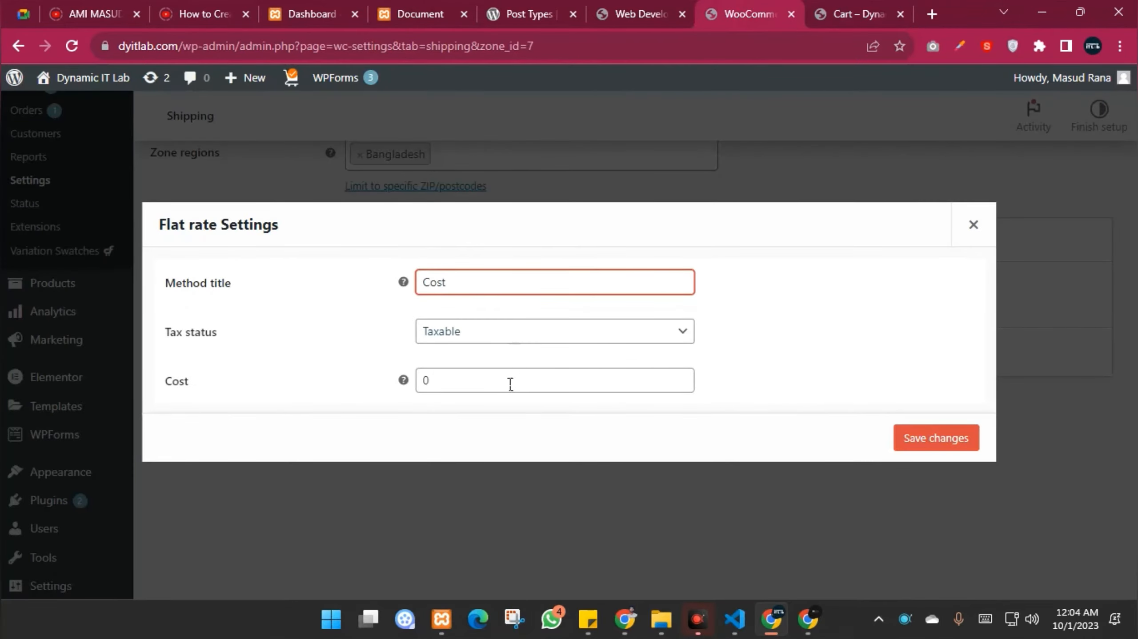
Set the method's tax status to None and its cost to 150, and save the changes
left_click(465, 332)
left_click(454, 375)
left_click(442, 393)
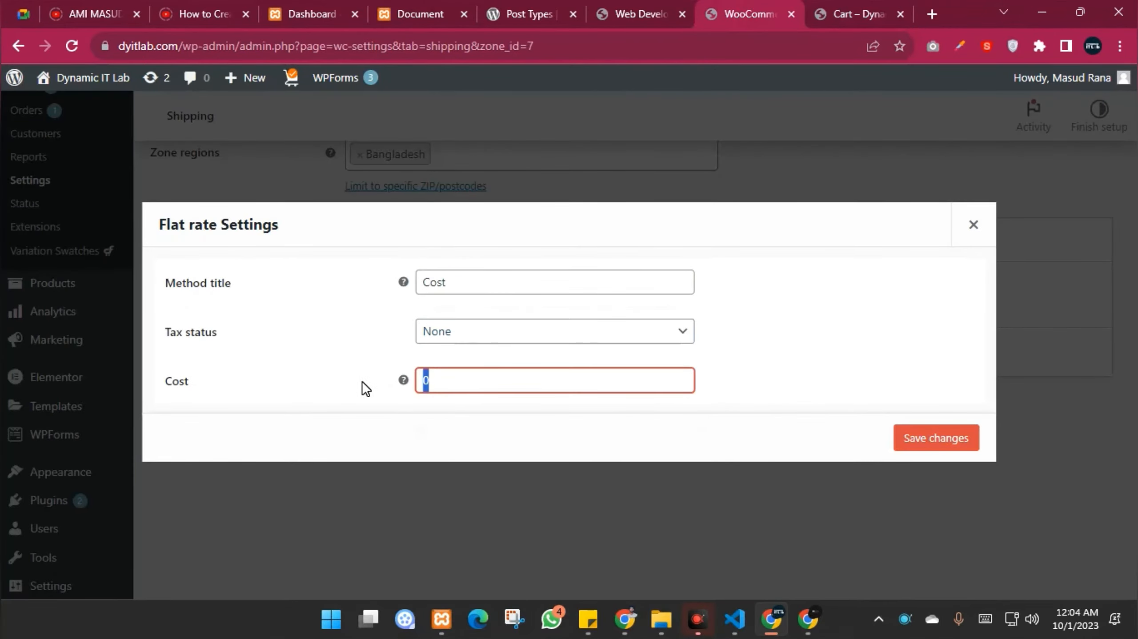
left_click(362, 380)
type("150")
left_click(940, 438)
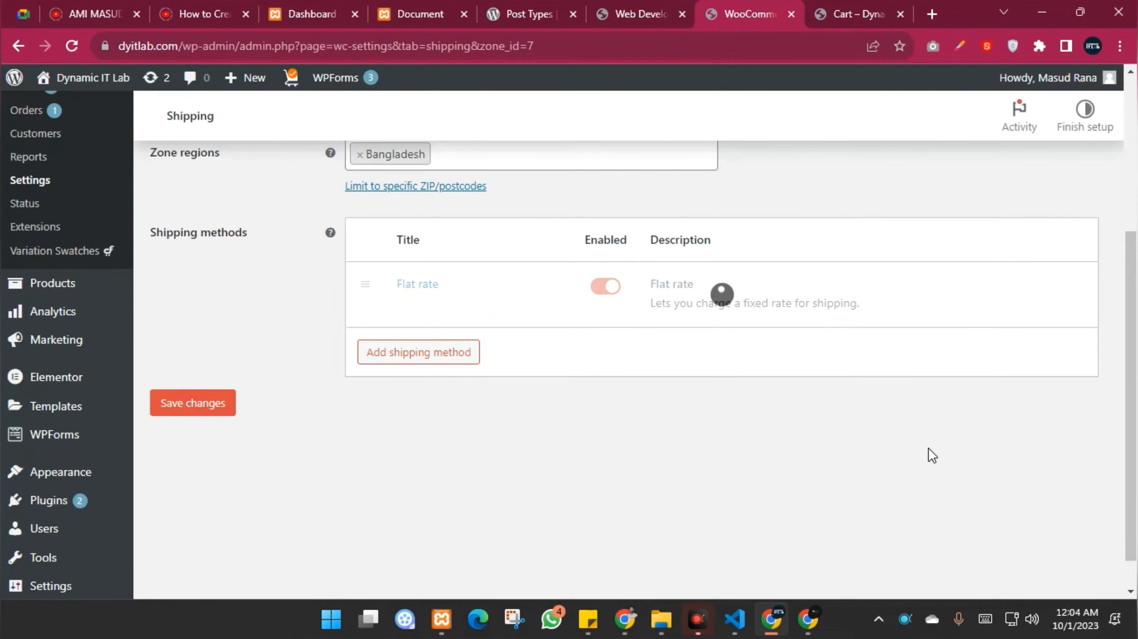
Reload the store cart and update its shipping address with the district Dhaka to check the shipping charge
left_click(841, 13)
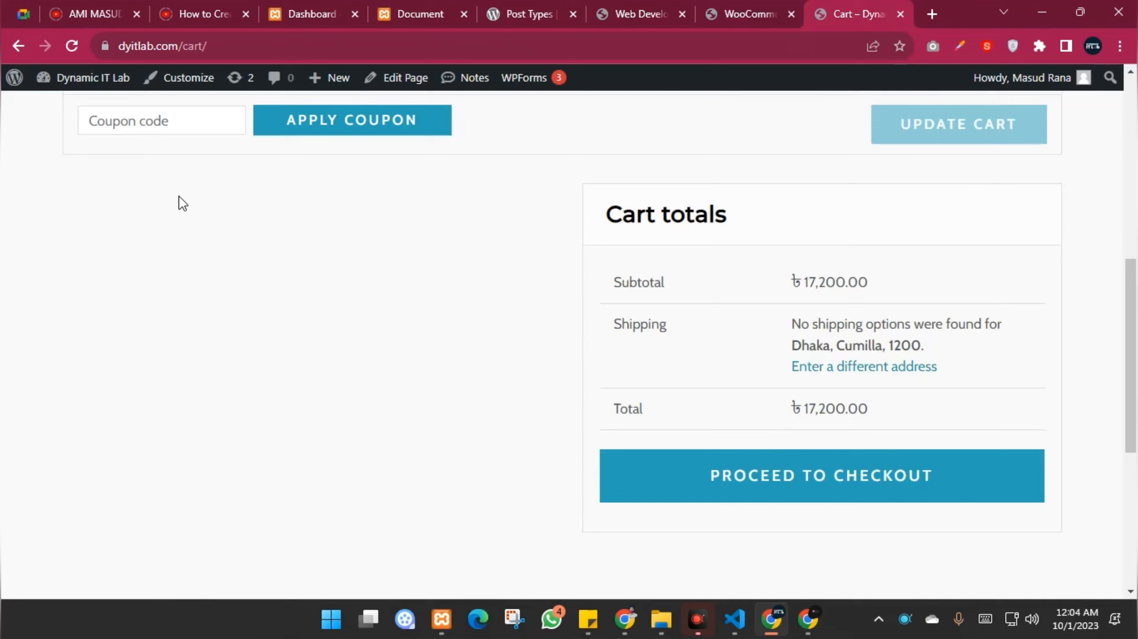
left_click(92, 79)
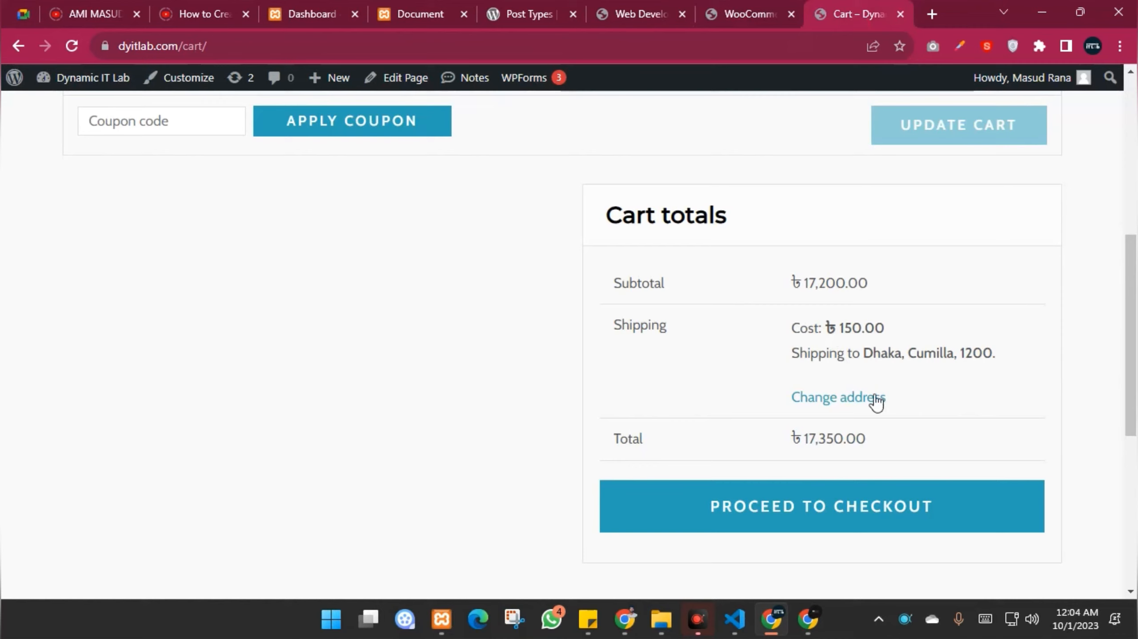
left_click(856, 398)
scroll(1003, 354, "down", 1)
scroll(1003, 354, "down", 2)
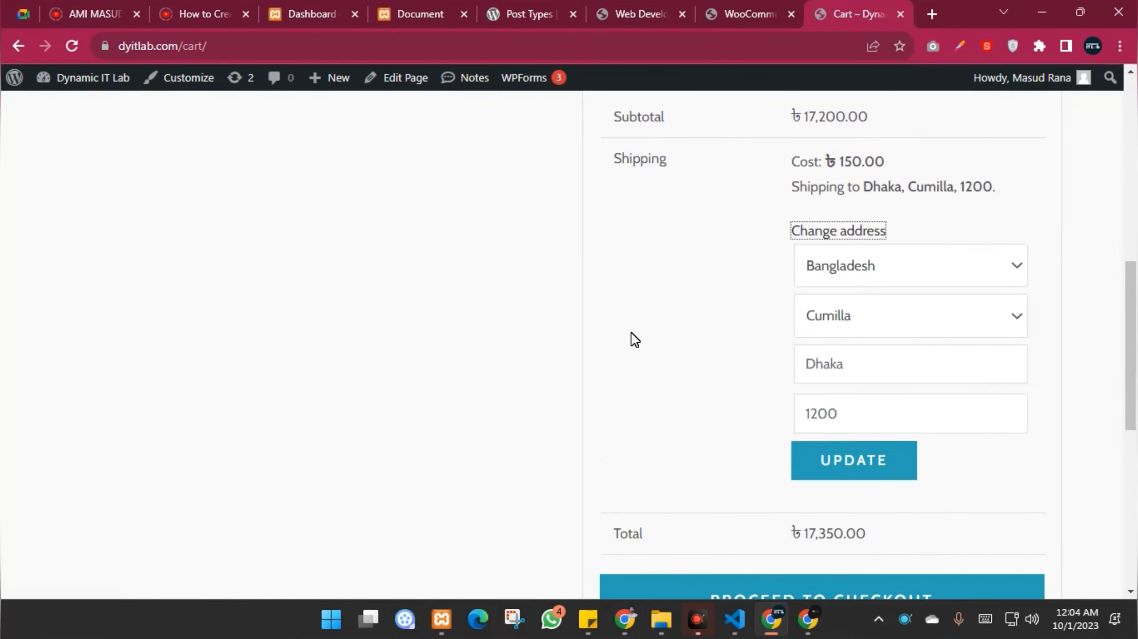
left_click(840, 321)
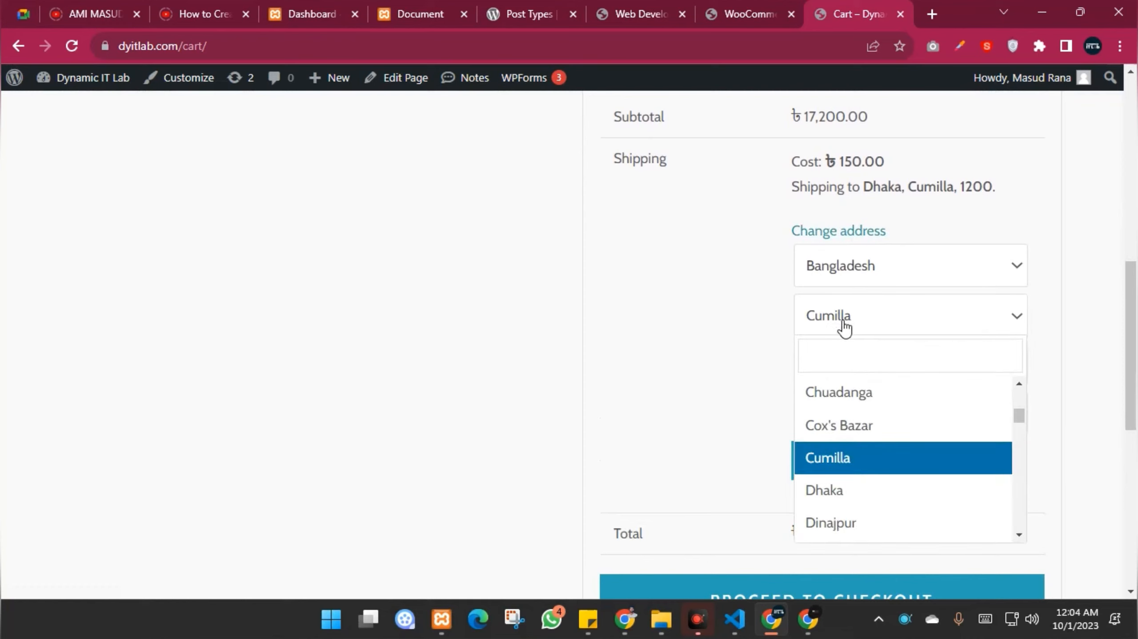
left_click(849, 491)
left_click(853, 464)
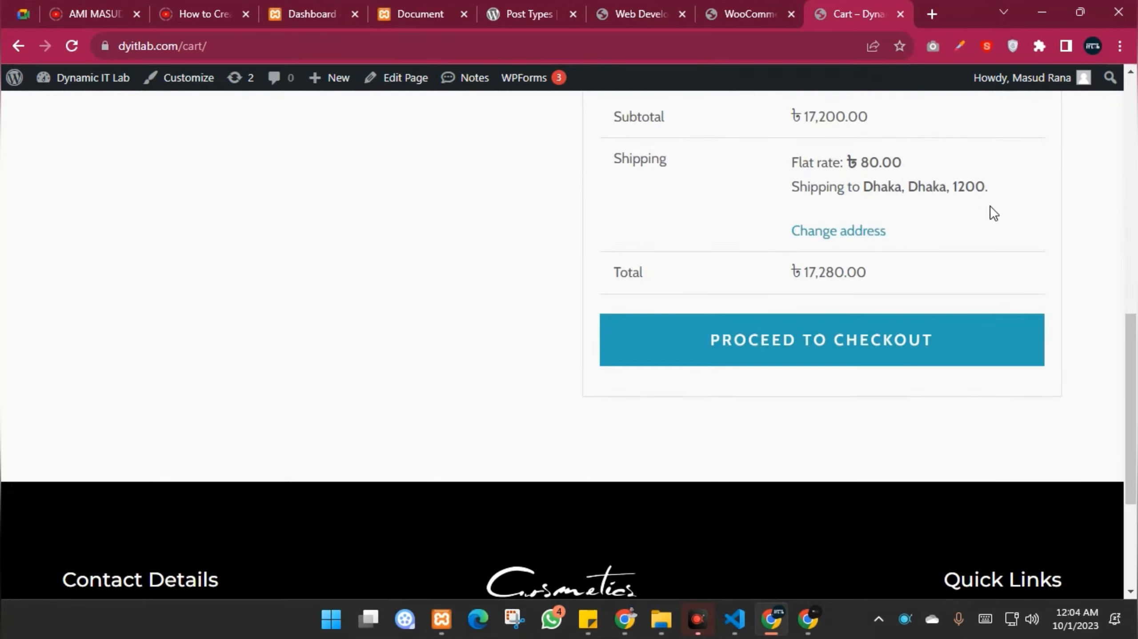
Review the list of shipping zones and compare the Dhaka zone's method title with the shipping label in the cart
left_click(744, 14)
scroll(253, 448, "up", 5)
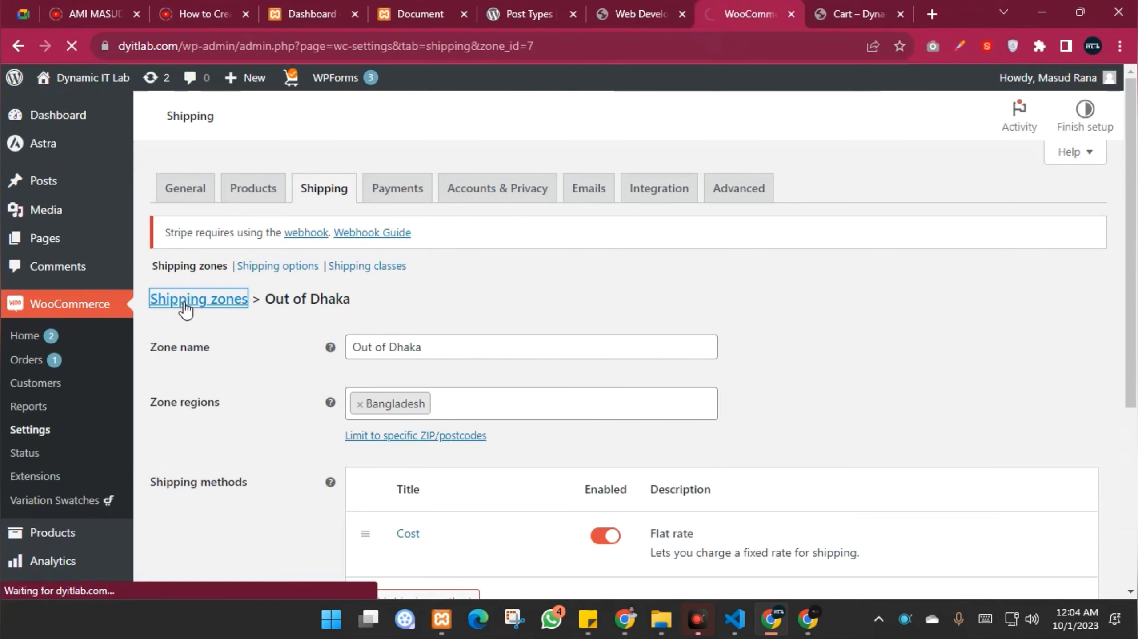
scroll(270, 526, "down", 3)
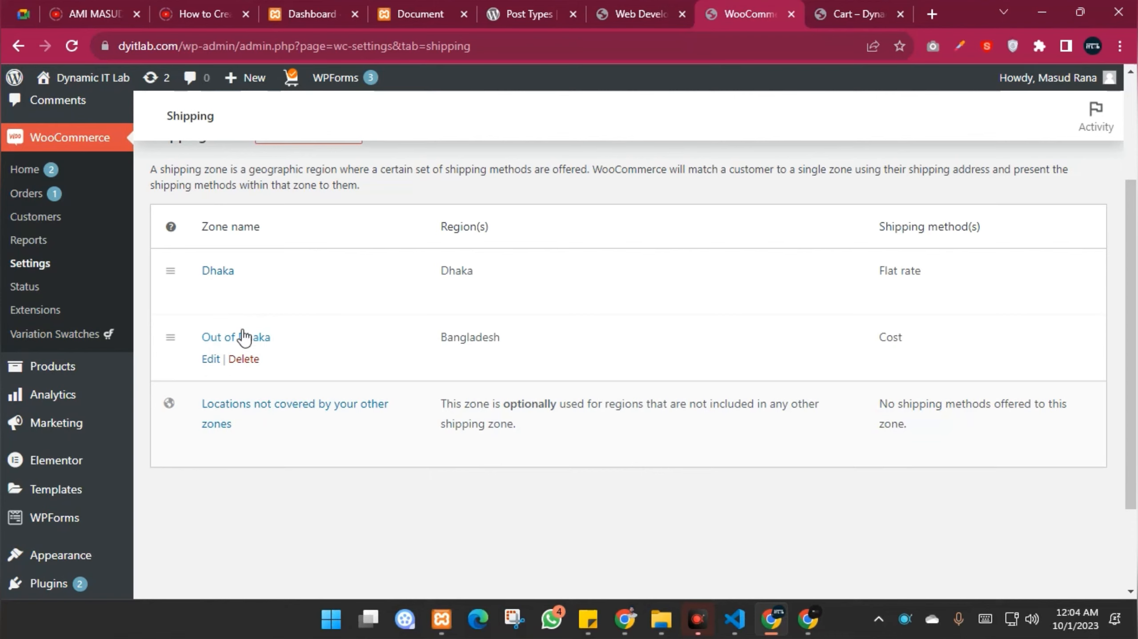
left_click(852, 14)
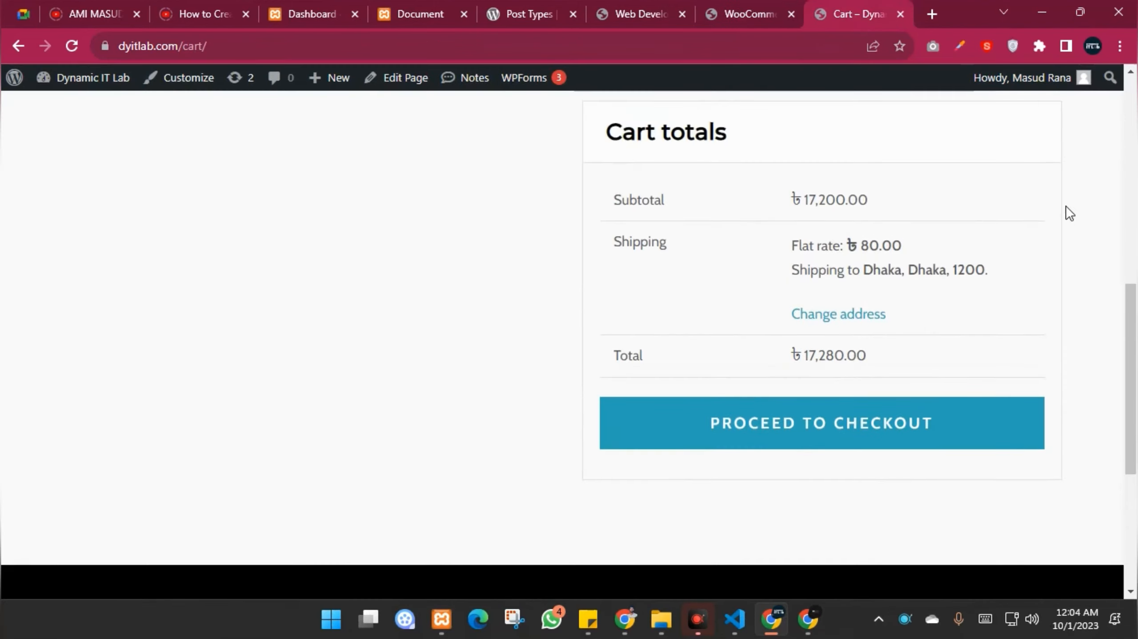
left_click_drag(792, 246, 843, 247)
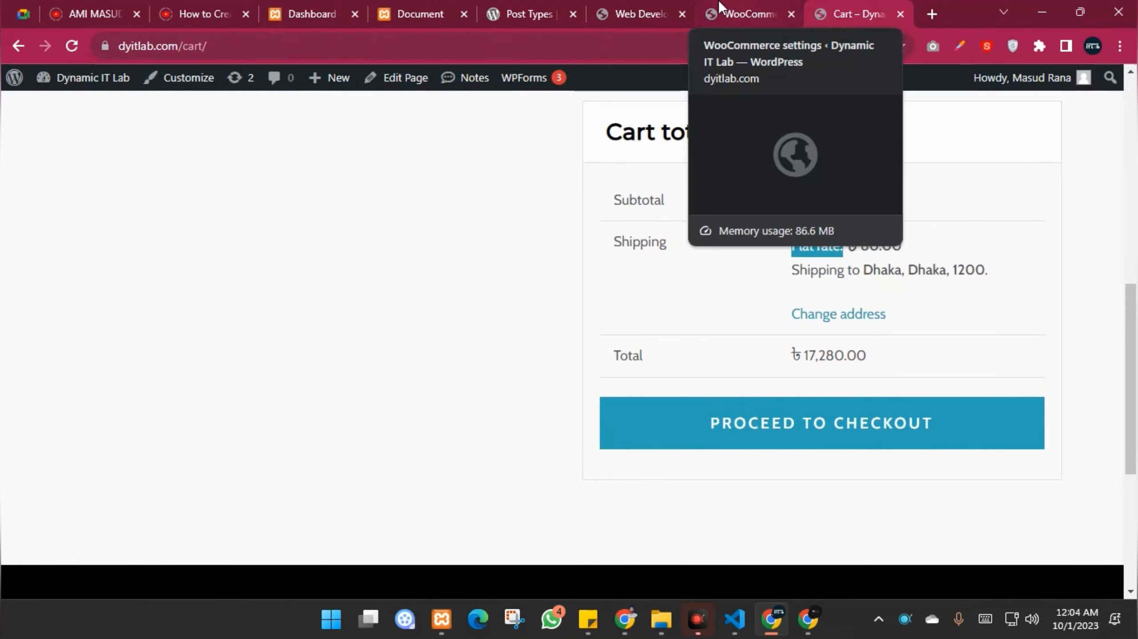
left_click(743, 9)
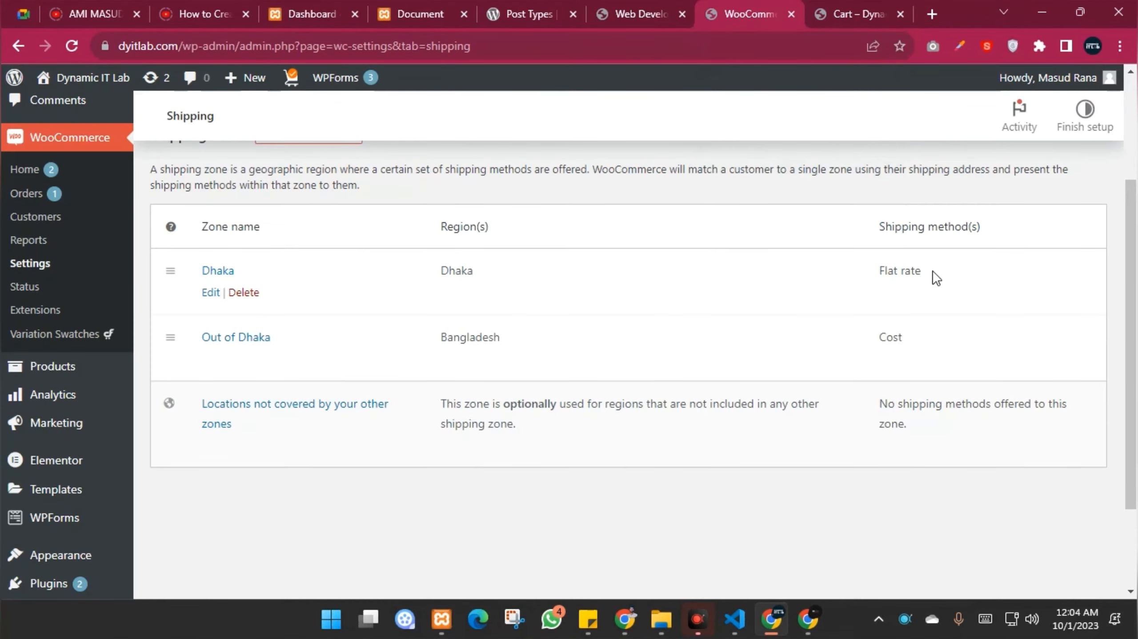
left_click_drag(935, 278, 866, 268)
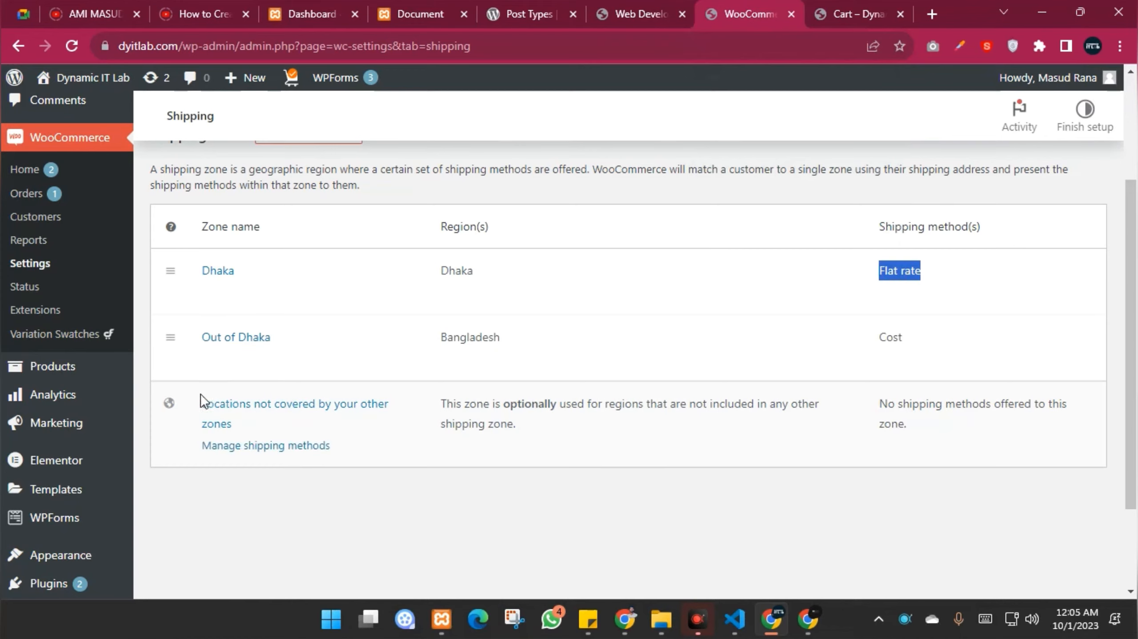
Update the cart's shipping address with the district Dinajpur, check the shipping charge and return to the shipping zones list
left_click(865, 6)
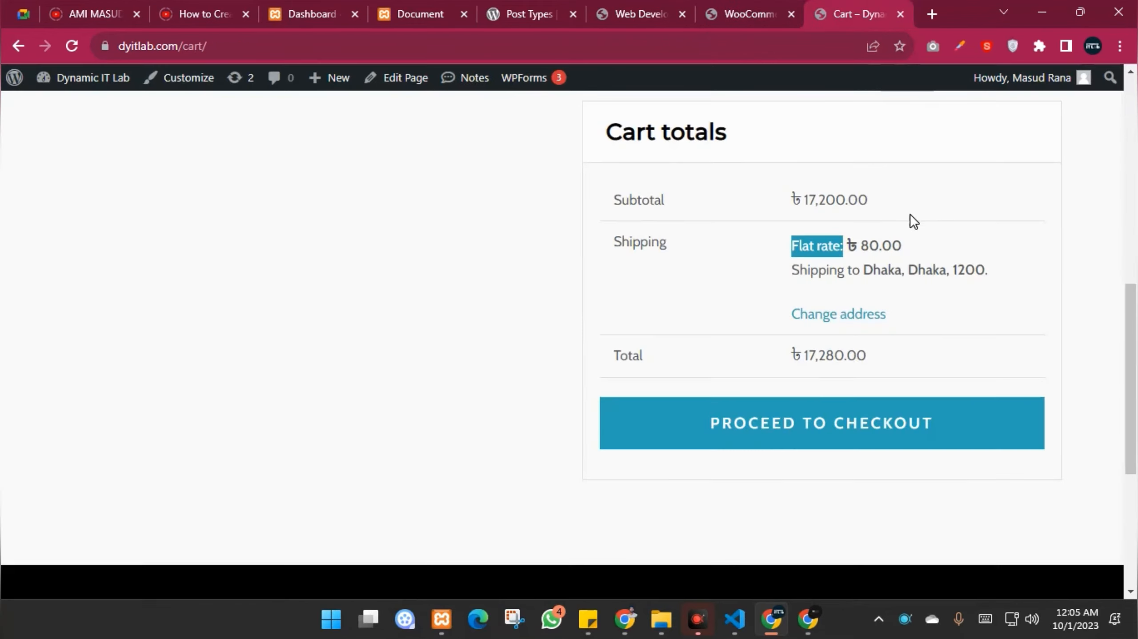
left_click(837, 321)
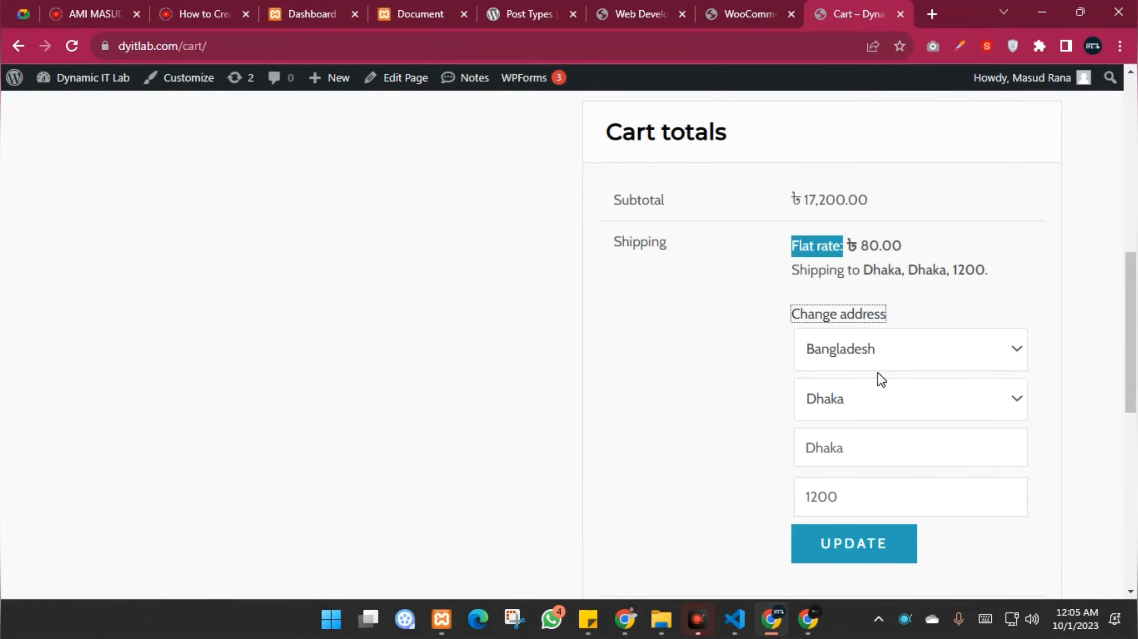
left_click(876, 407)
left_click(875, 443)
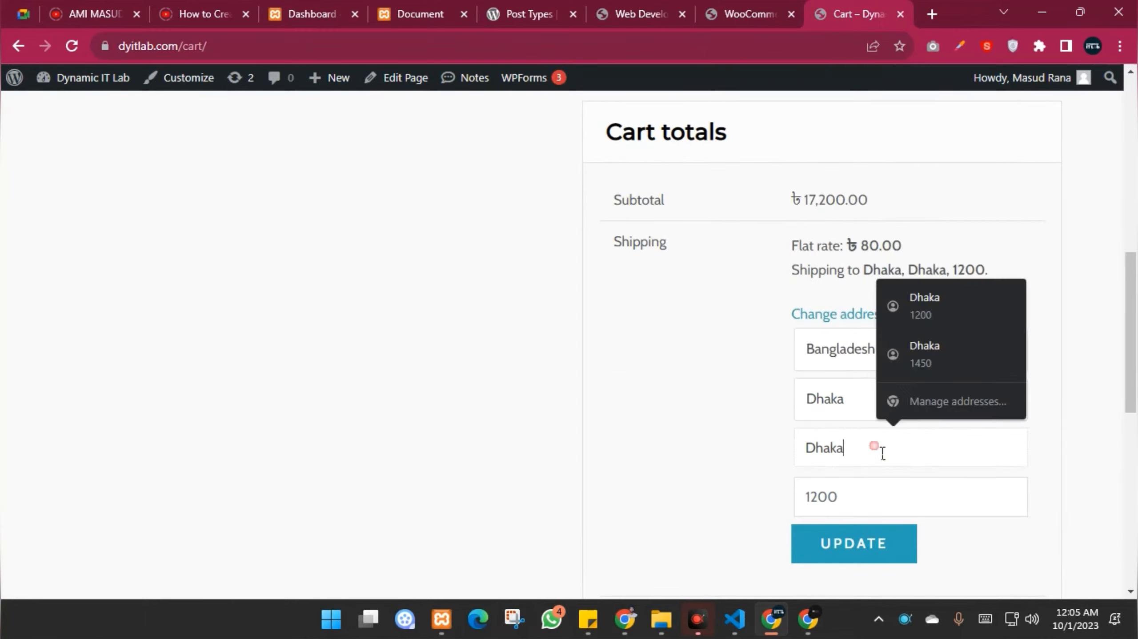
left_click(850, 405)
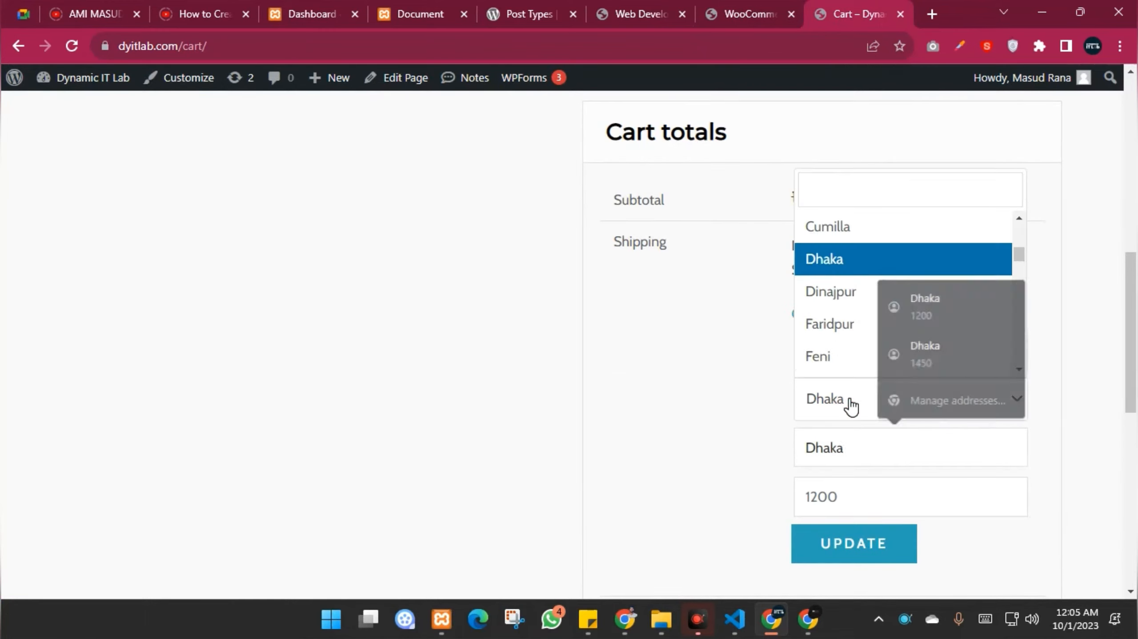
left_click(858, 306)
left_click(850, 557)
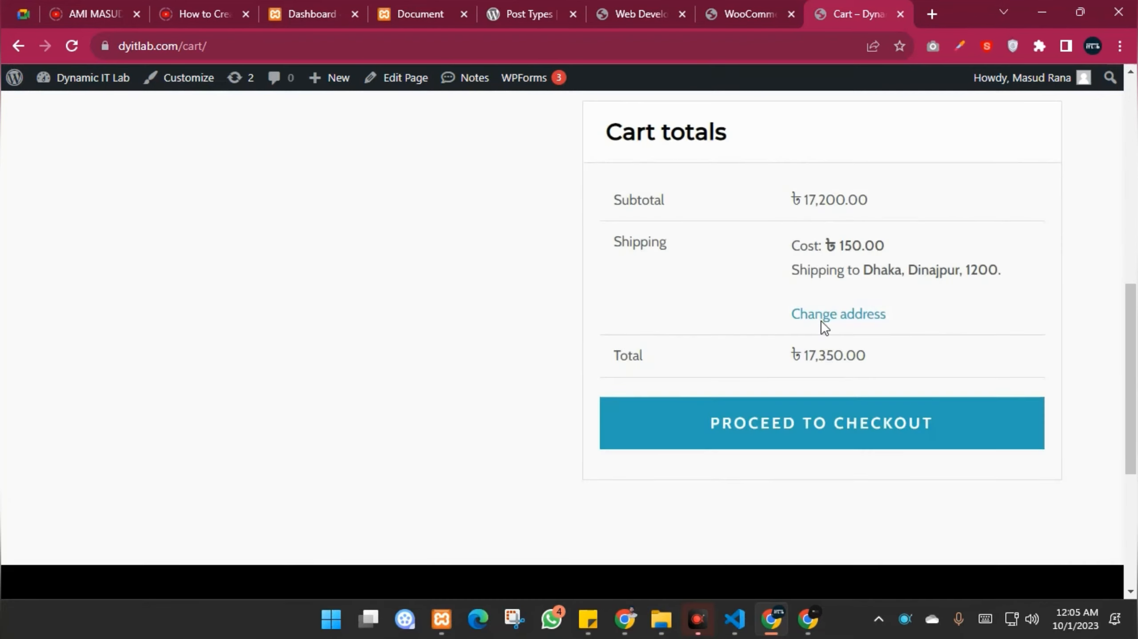
left_click(739, 14)
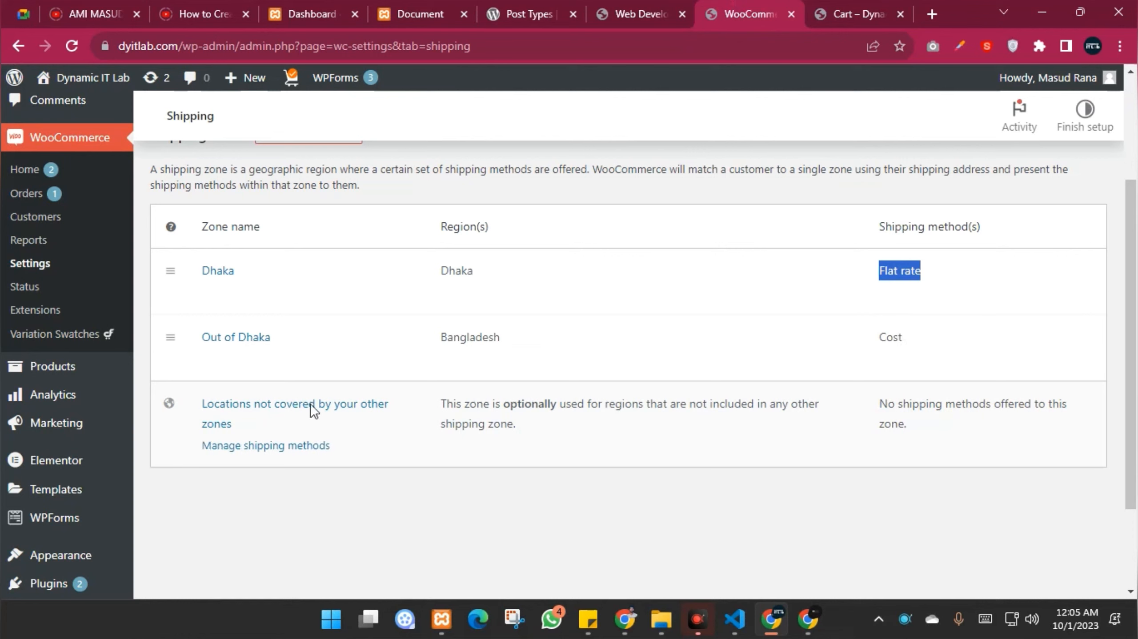
Proceed from the store cart to checkout and review the order's shipping charge and the billing details
scroll(528, 460, "up", 2)
scroll(528, 461, "up", 1)
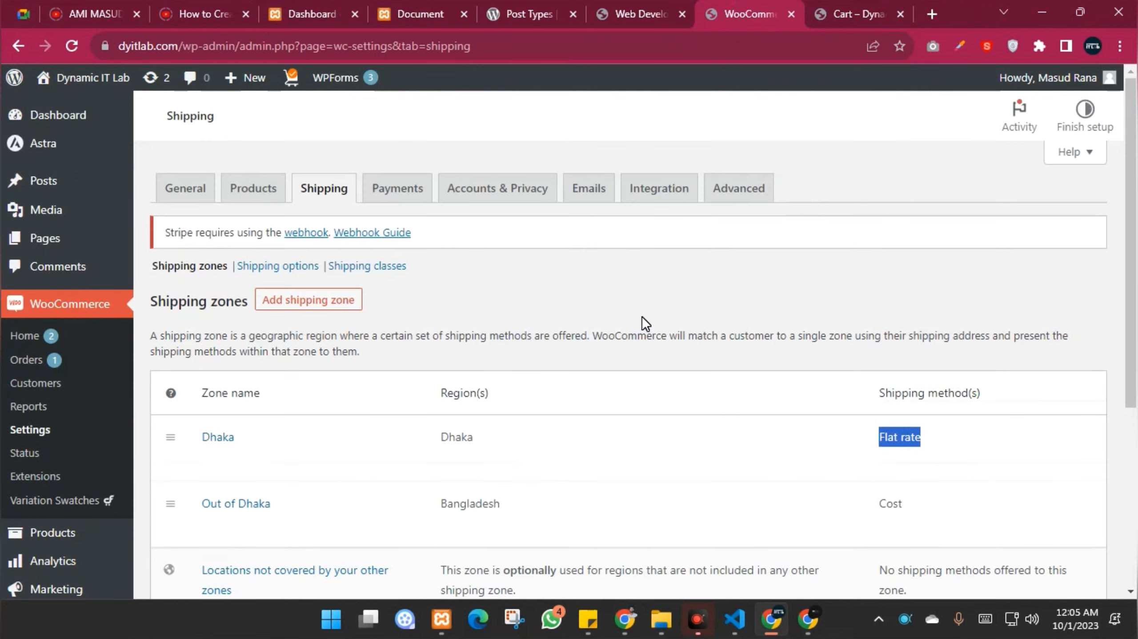
left_click(850, 5)
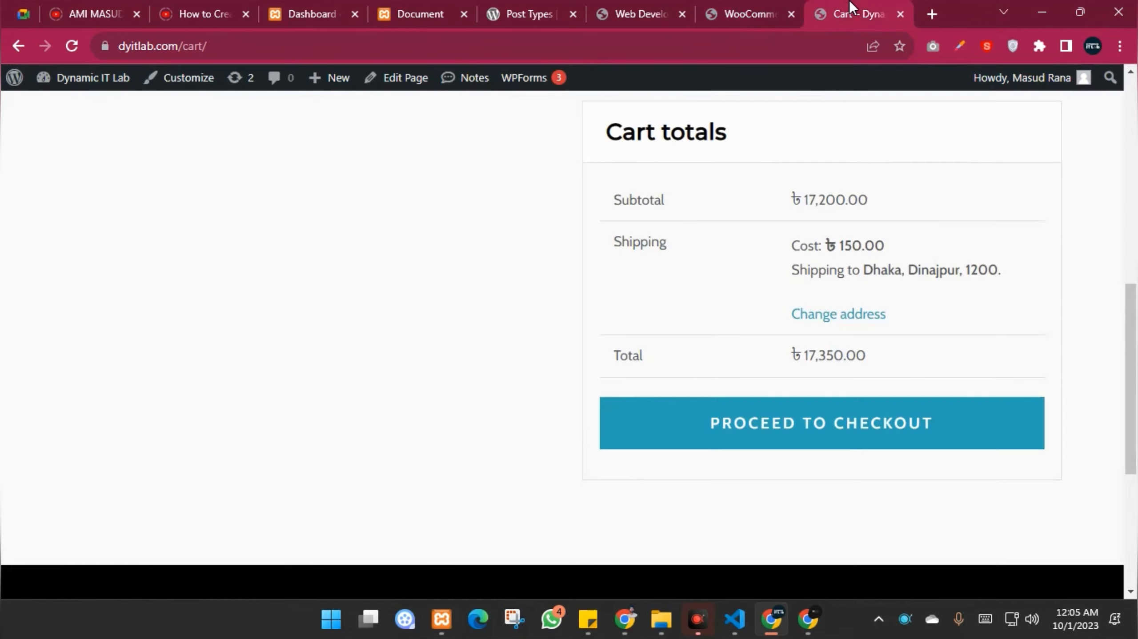
left_click(823, 434)
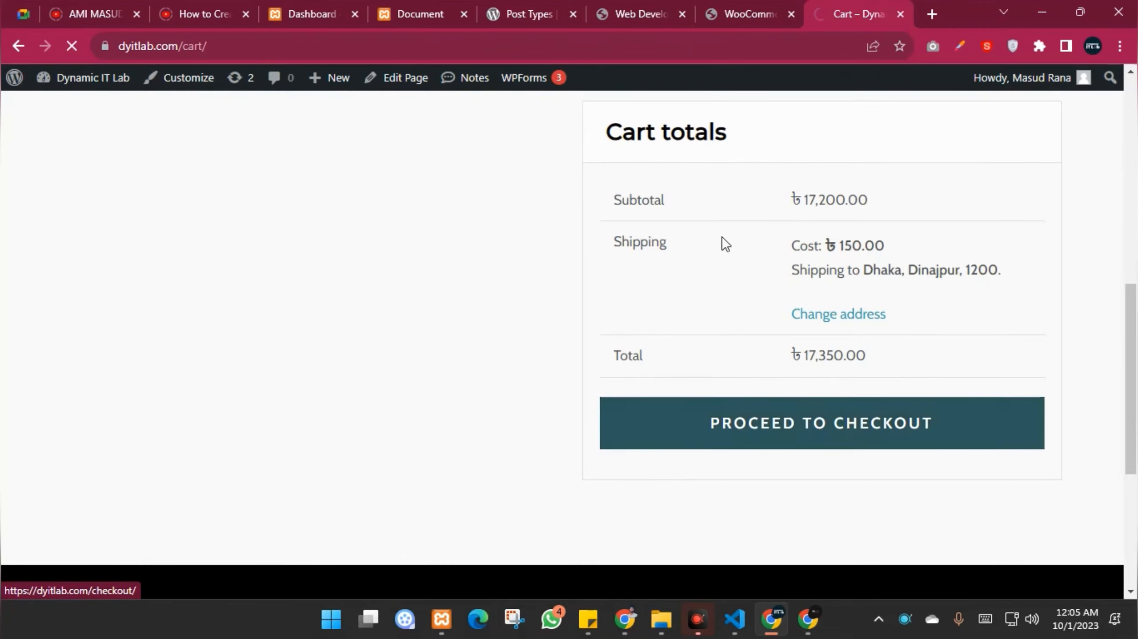
scroll(754, 267, "down", 8)
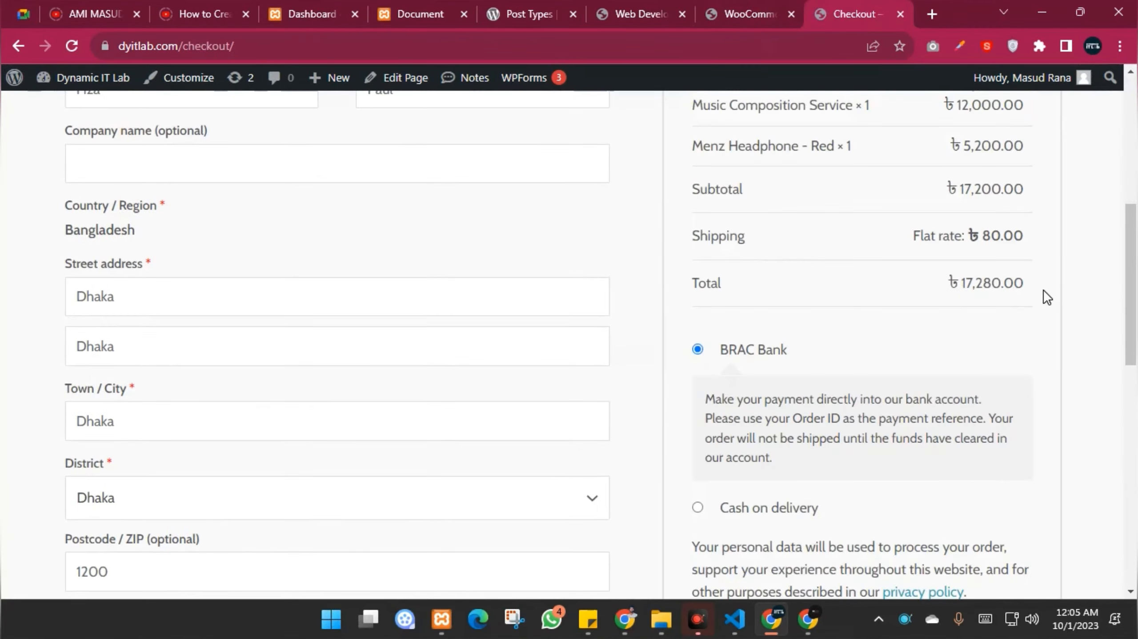
scroll(1044, 289, "up", 5)
scroll(1044, 290, "down", 10)
scroll(1044, 290, "up", 14)
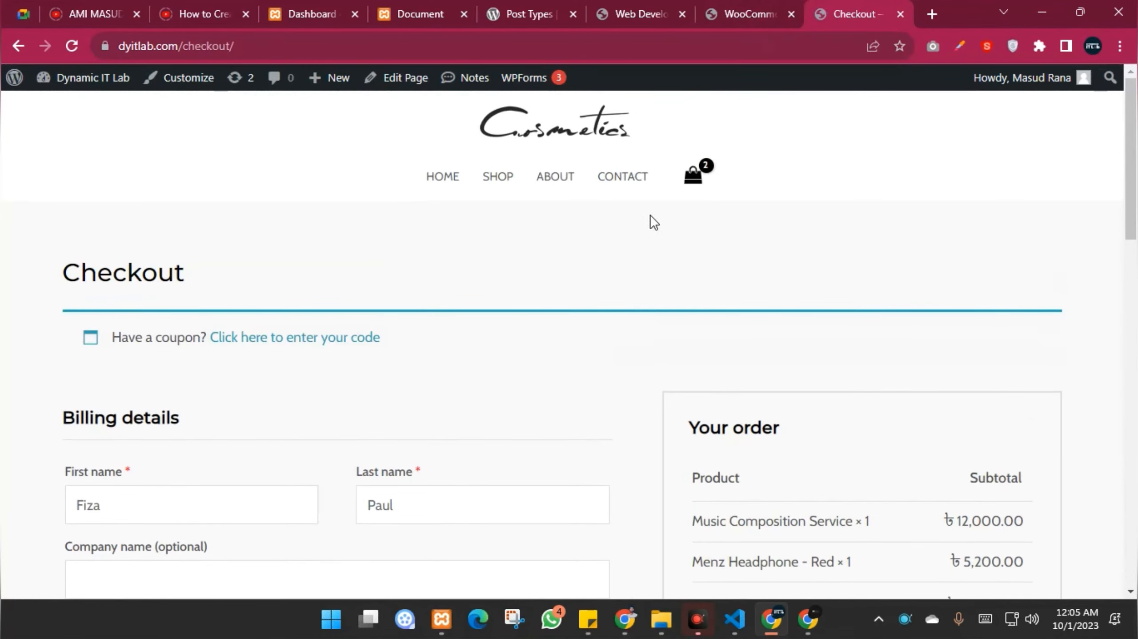
Return from checkout to the cart and check the shipping rate and address in the cart totals
left_click(701, 176)
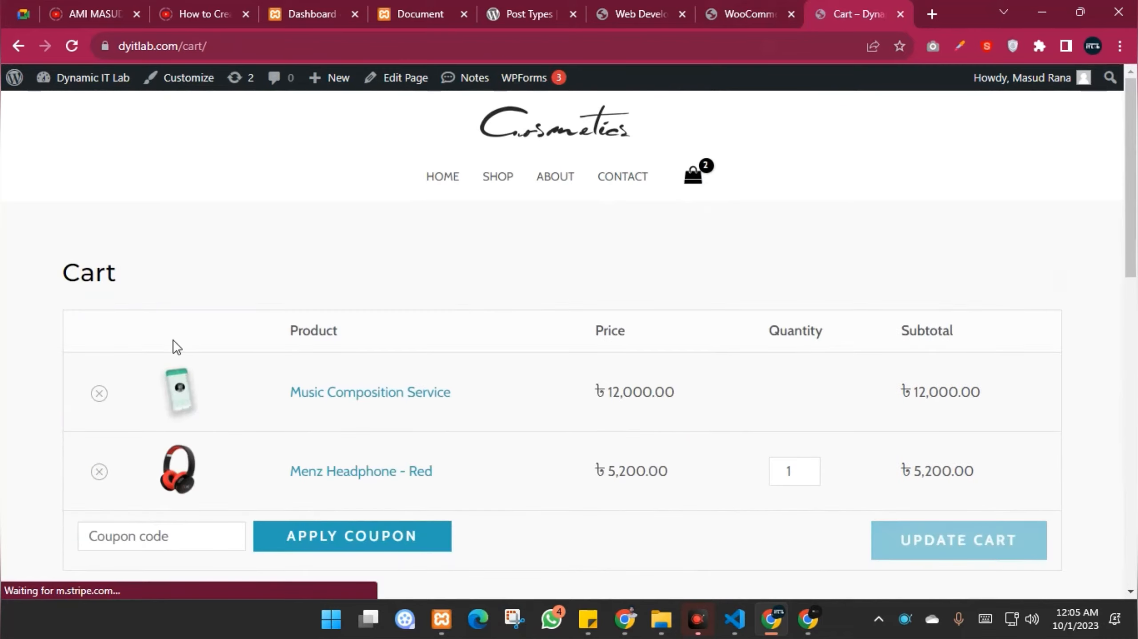
scroll(8, 335, "down", 5)
scroll(8, 336, "down", 5)
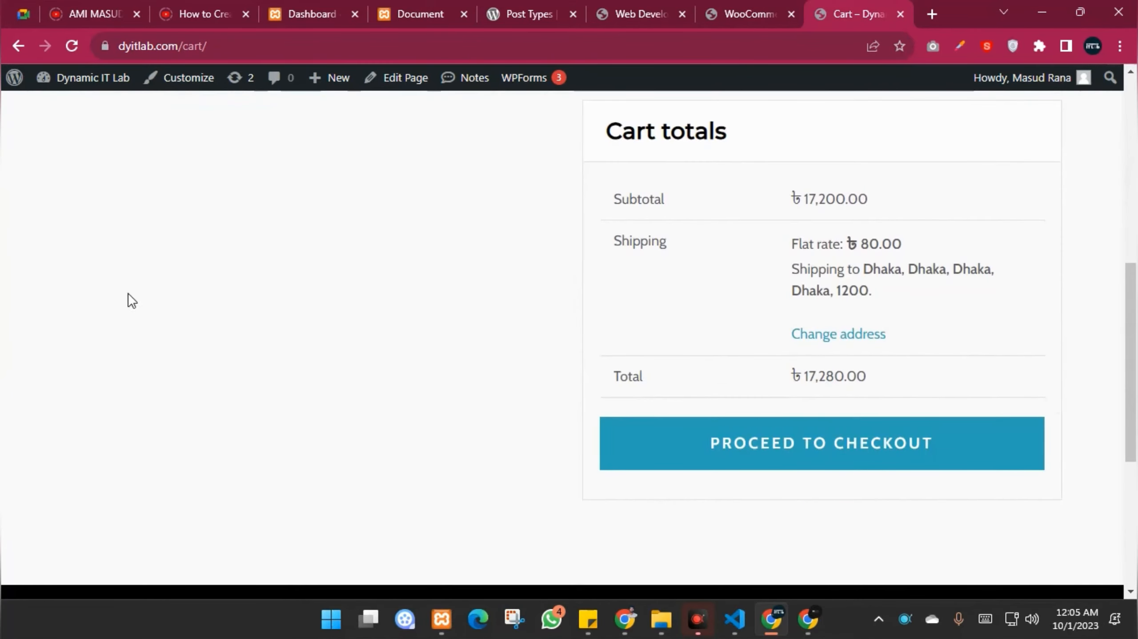
Review the shipping zones list, then open the WooCommerce shipping options and examine the calculation and destination settings
left_click(741, 14)
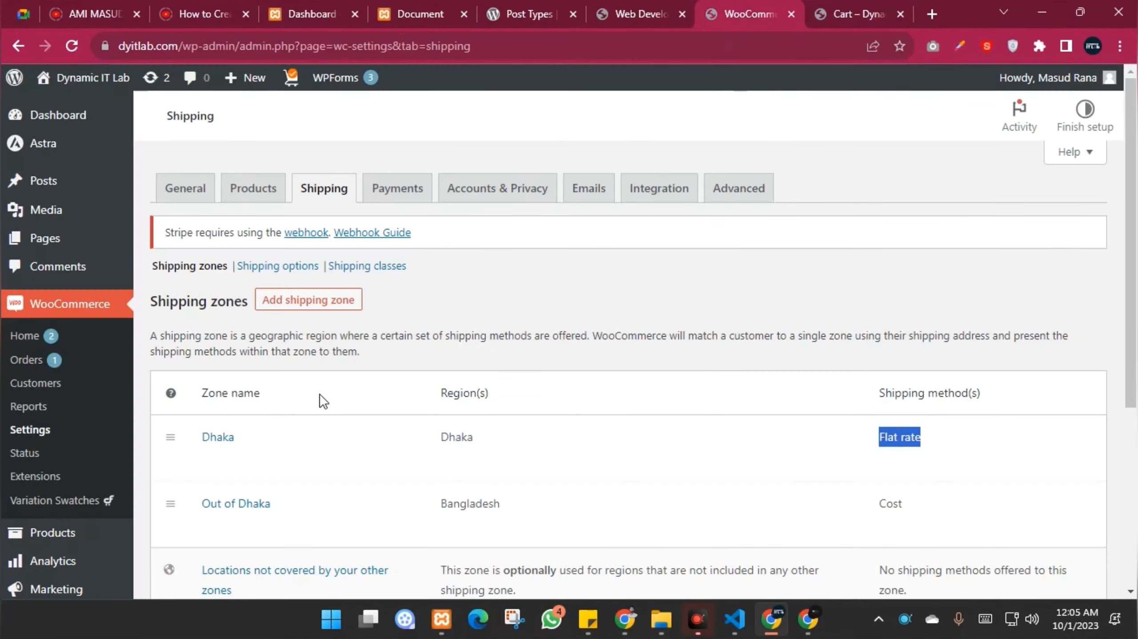
scroll(523, 219, "down", 2)
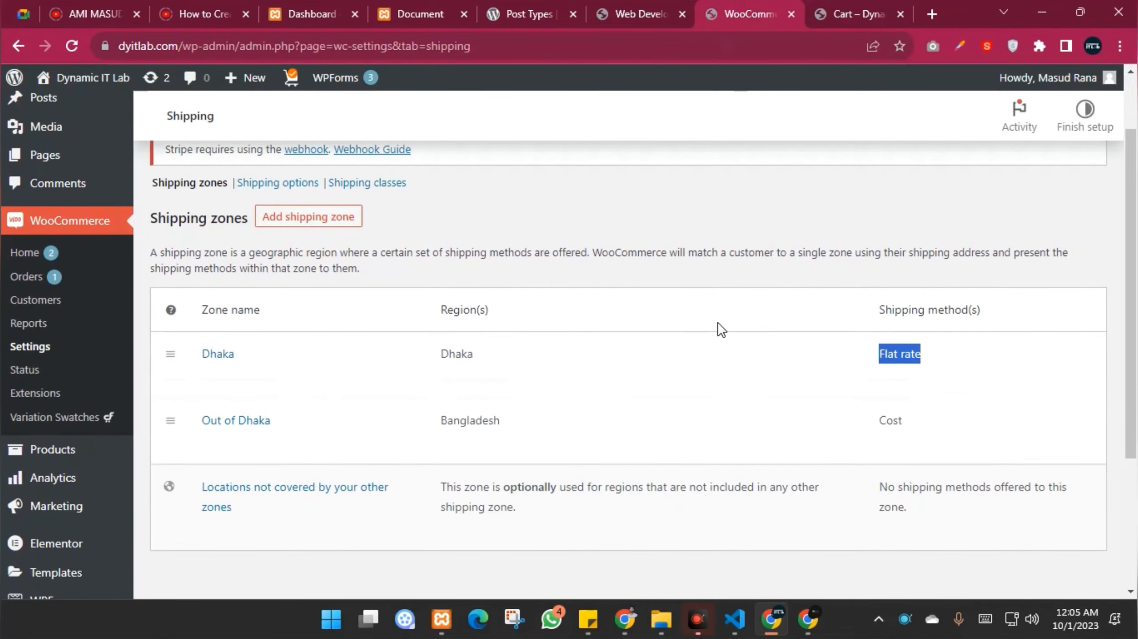
left_click(257, 184)
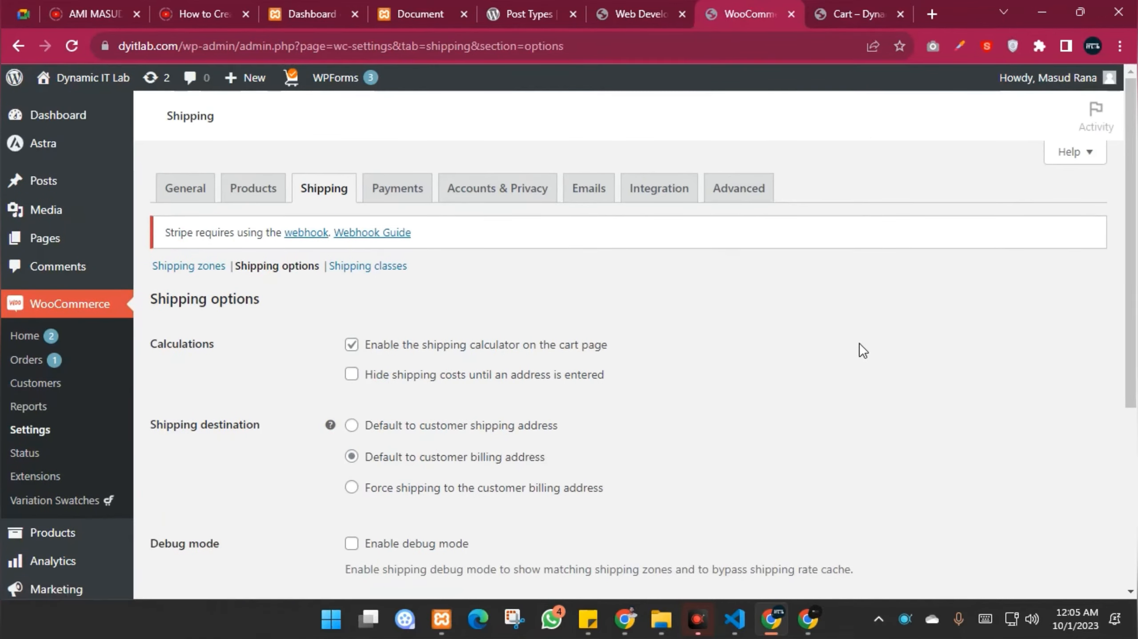
scroll(859, 344, "down", 2)
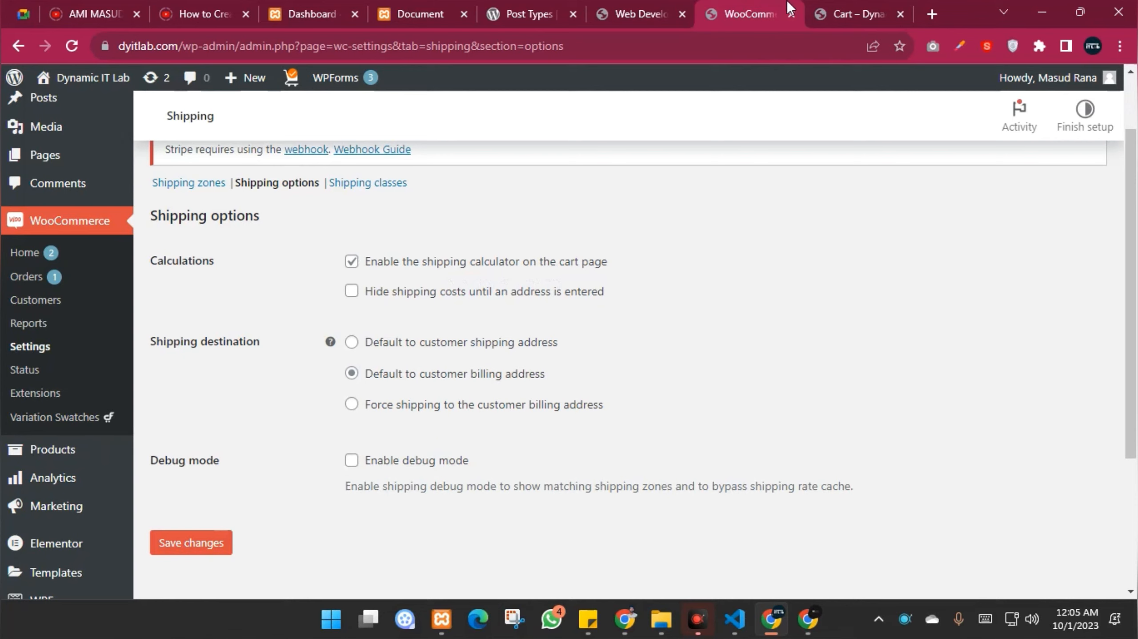
Examine the shipping rate and address lines in the store cart's totals
left_click(876, 5)
scroll(908, 215, "up", 4)
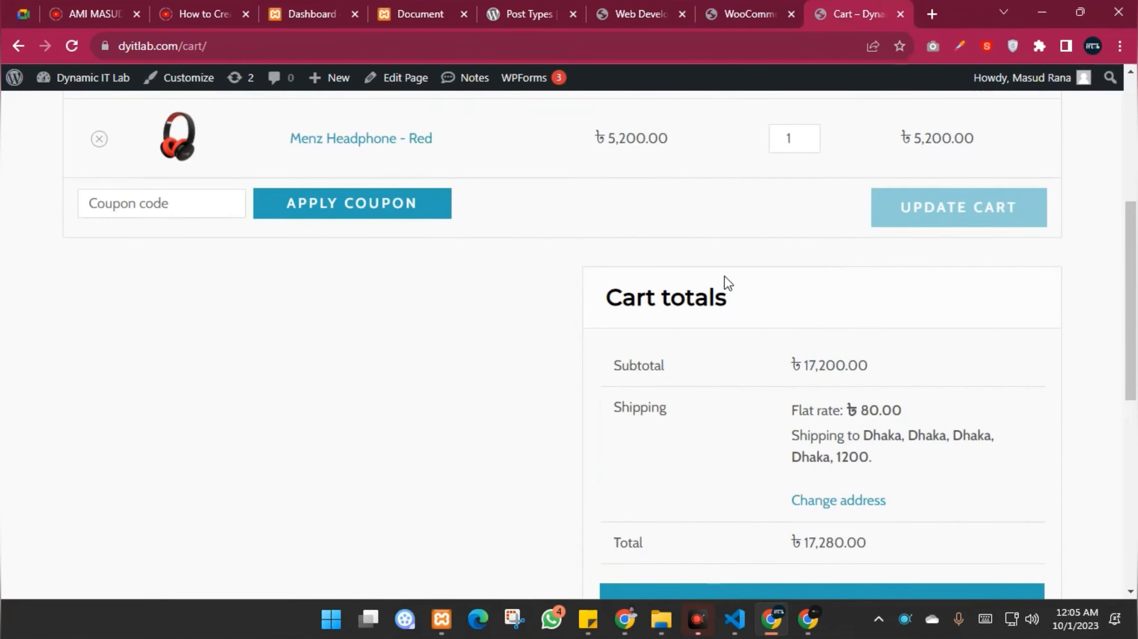
scroll(733, 292, "down", 4)
left_click_drag(789, 241, 899, 298)
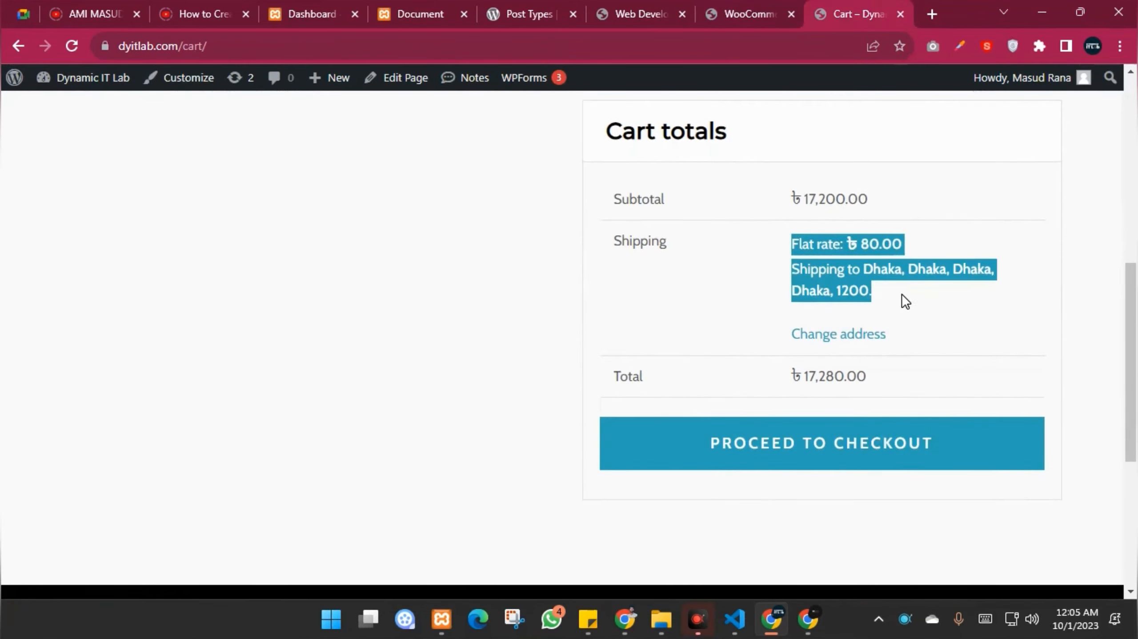
left_click(1015, 237)
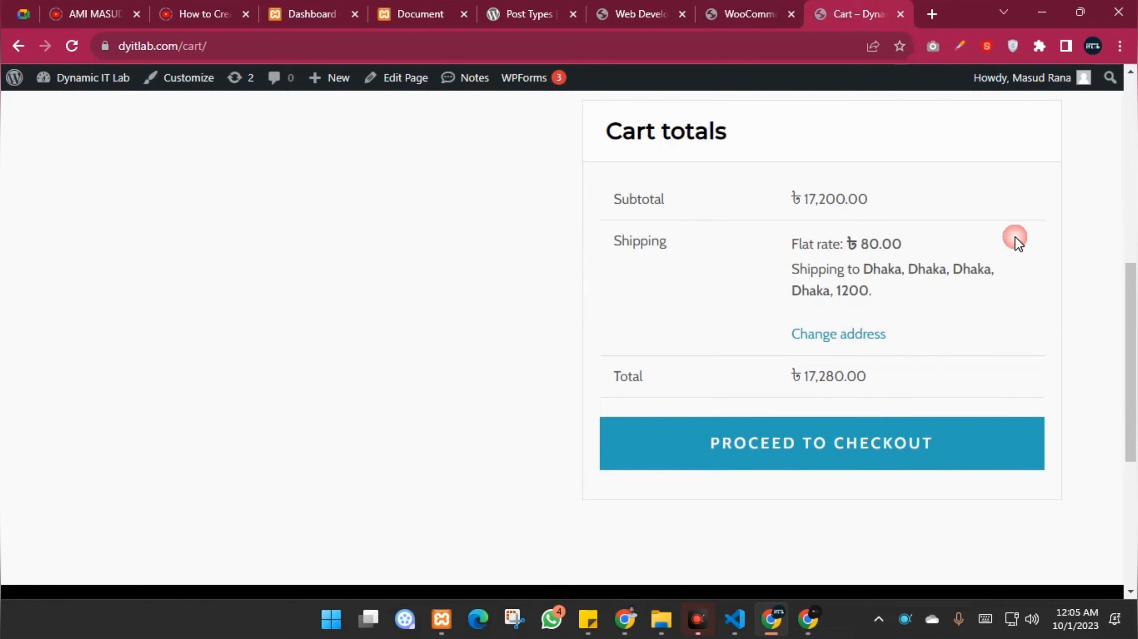
Disable the cart page shipping calculator, enable hiding shipping costs until an address is entered, and save the shipping options
left_click(740, 9)
left_click(352, 292)
left_click(352, 262)
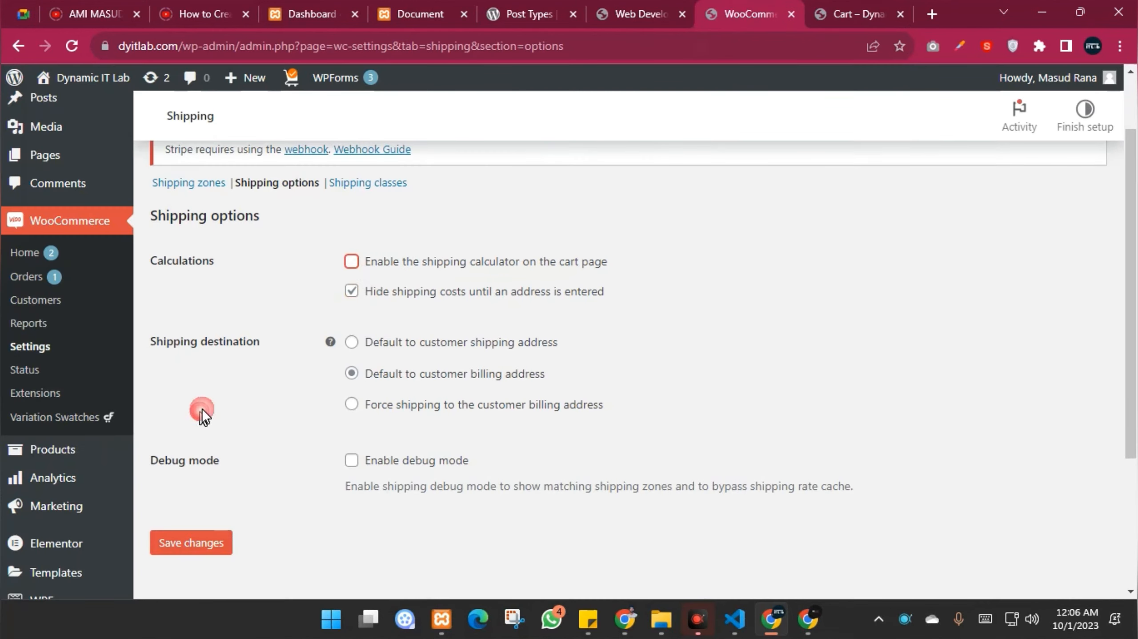
left_click(191, 544)
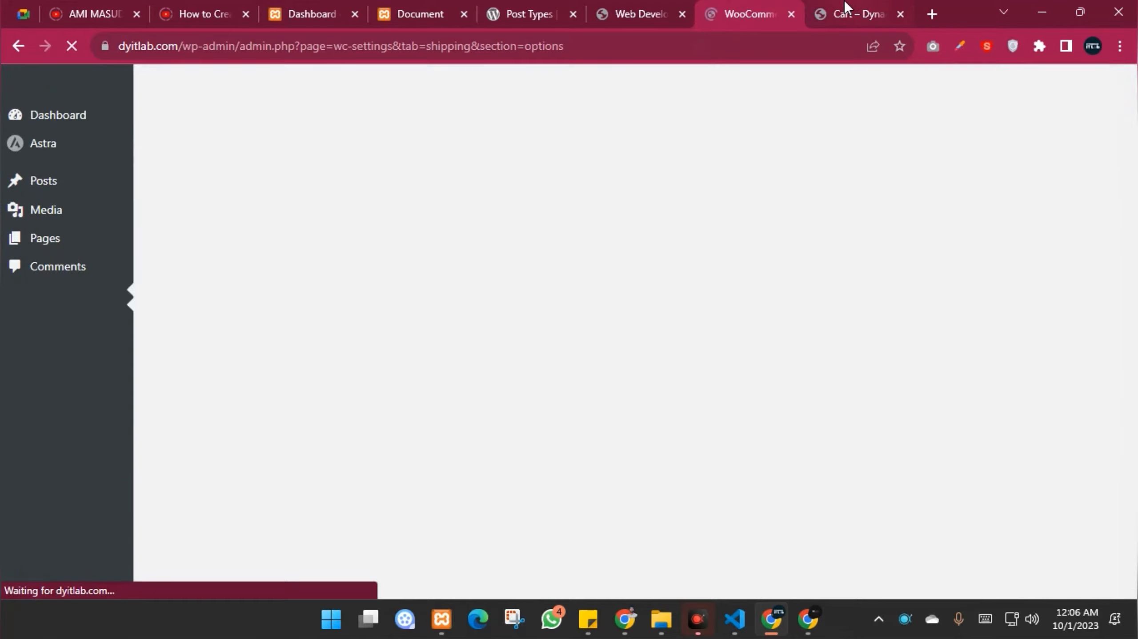
Reload the store cart and check whether the shipping cost and address change option are shown in the totals
left_click(844, 11)
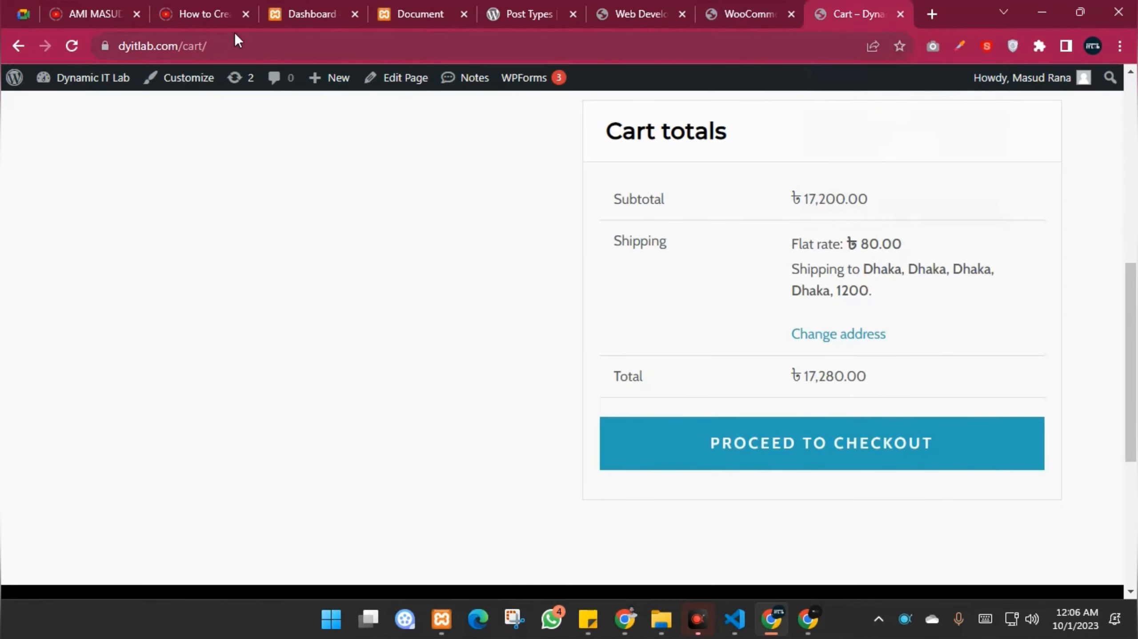
left_click(72, 41)
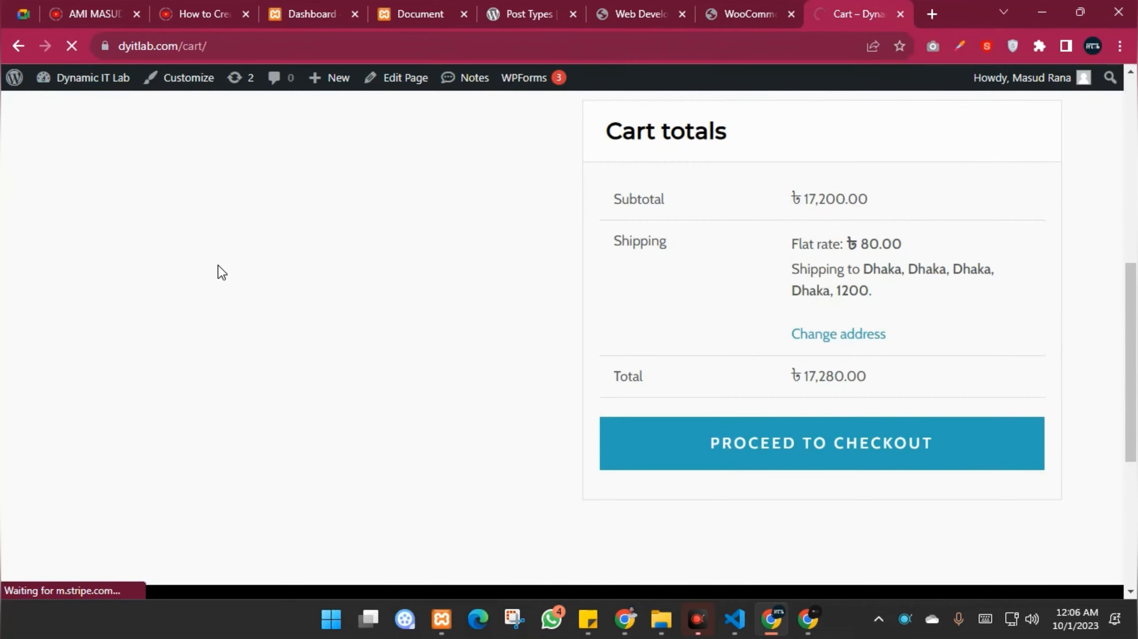
scroll(842, 305, "up", 5)
scroll(838, 303, "down", 3)
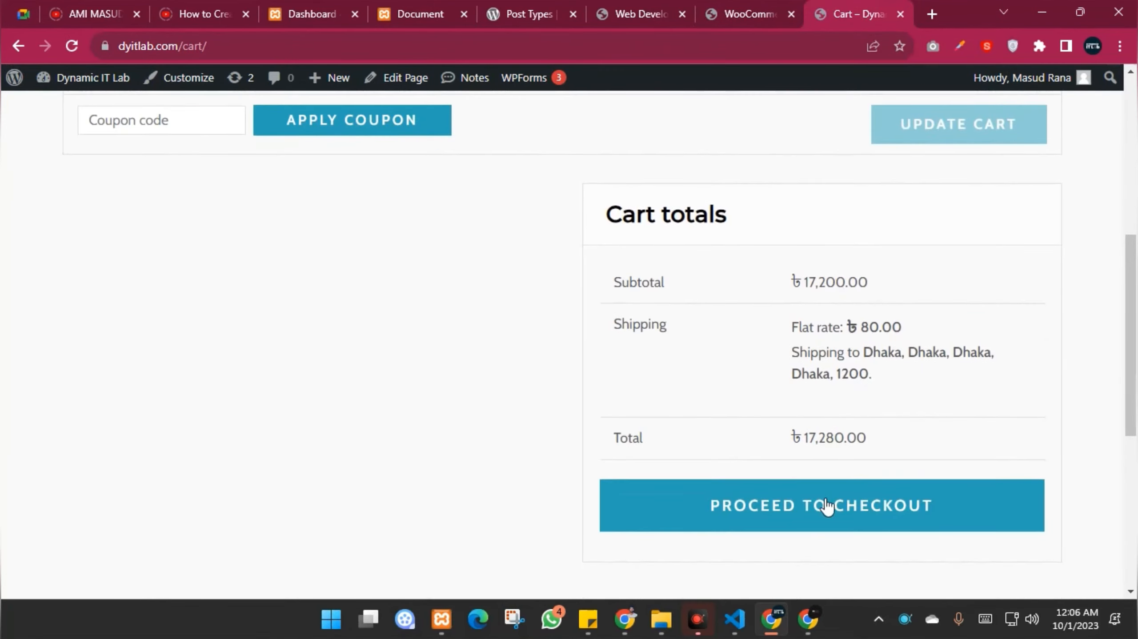
scroll(615, 425, "up", 9)
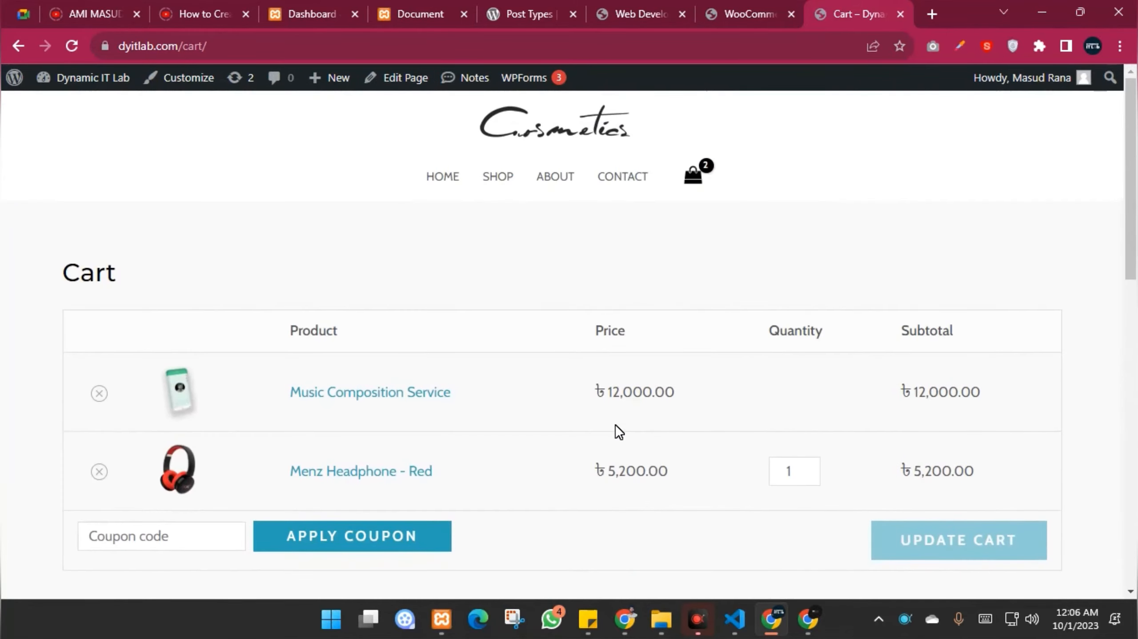
scroll(616, 425, "down", 2)
scroll(770, 436, "up", 2)
scroll(769, 433, "down", 8)
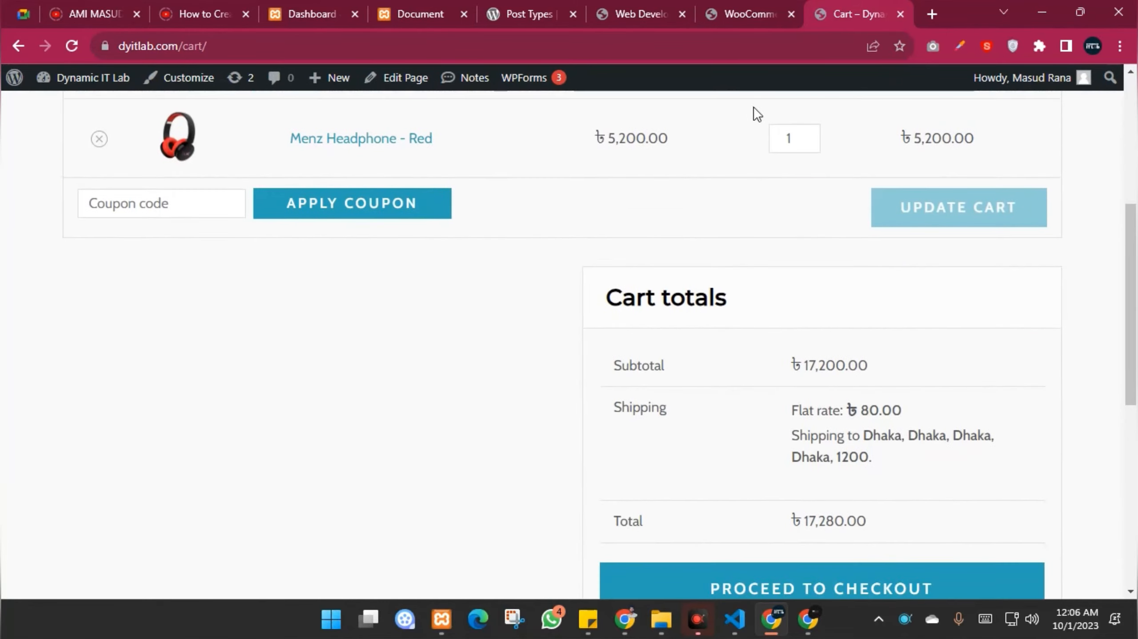
Compare the saved shipping calculation options with the shipping details in the cart totals
left_click(720, 7)
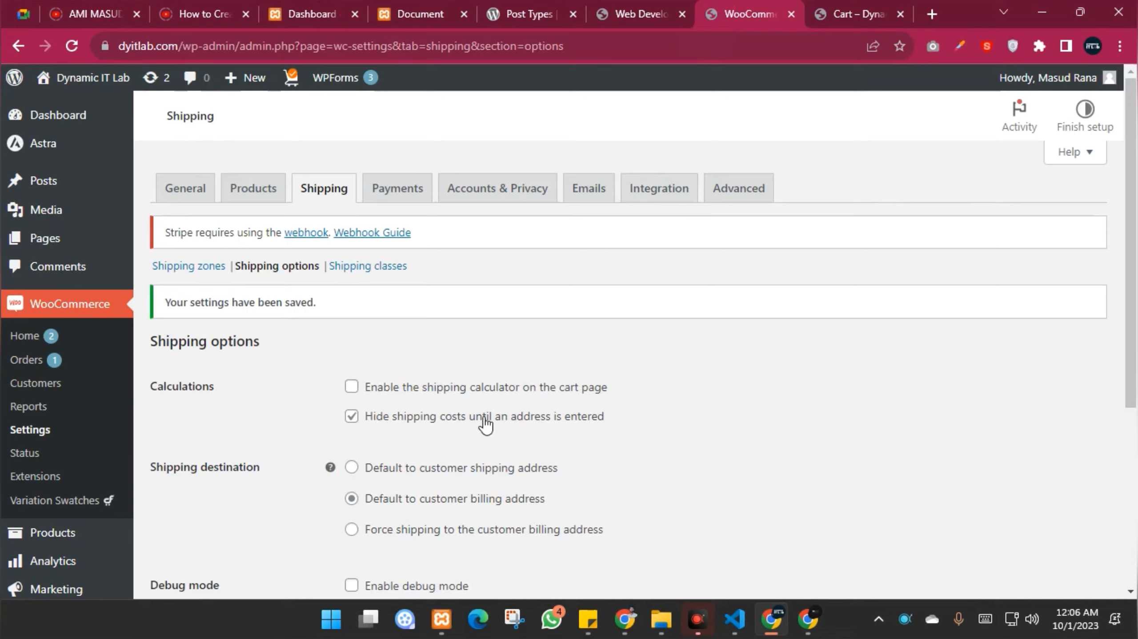
left_click(827, 1)
scroll(927, 363, "down", 3)
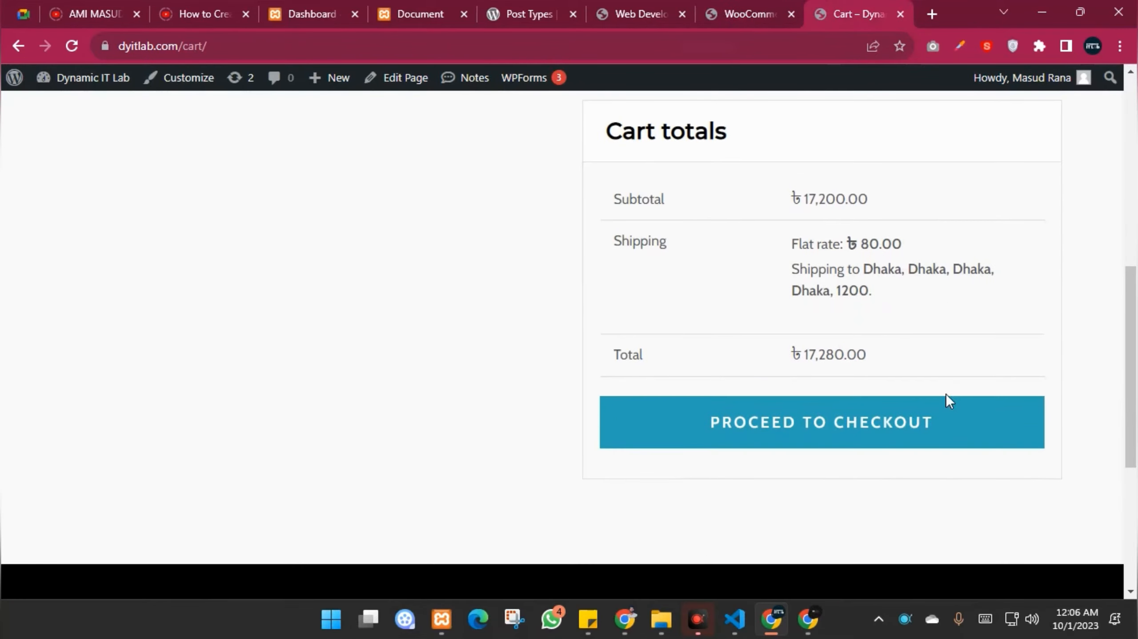
scroll(878, 293, "up", 2)
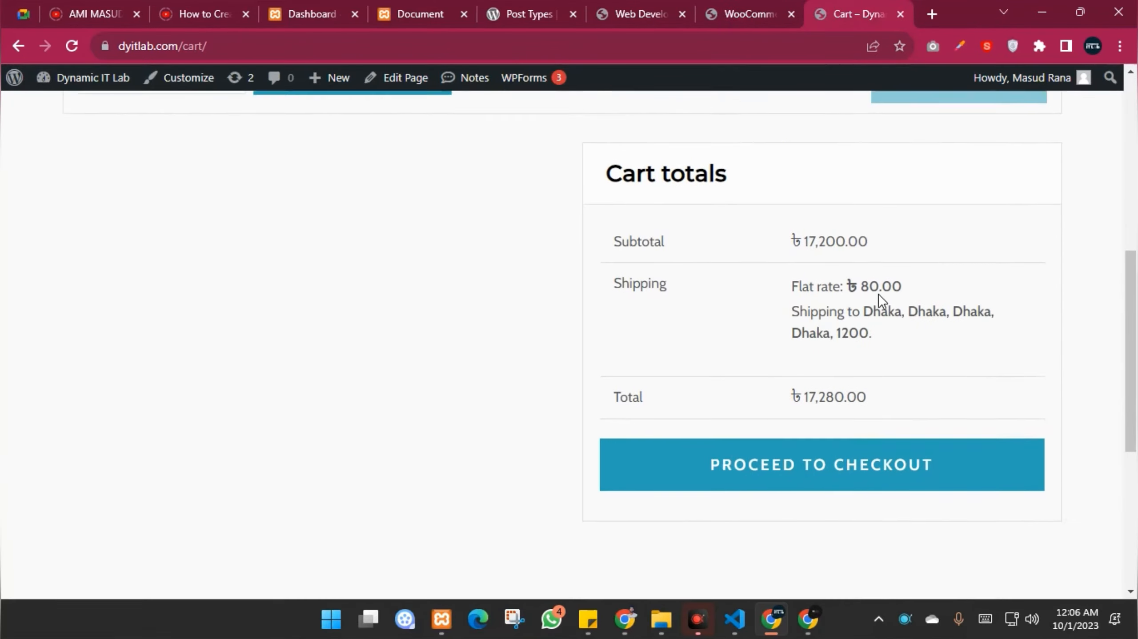
scroll(899, 235, "up", 5)
scroll(900, 235, "down", 5)
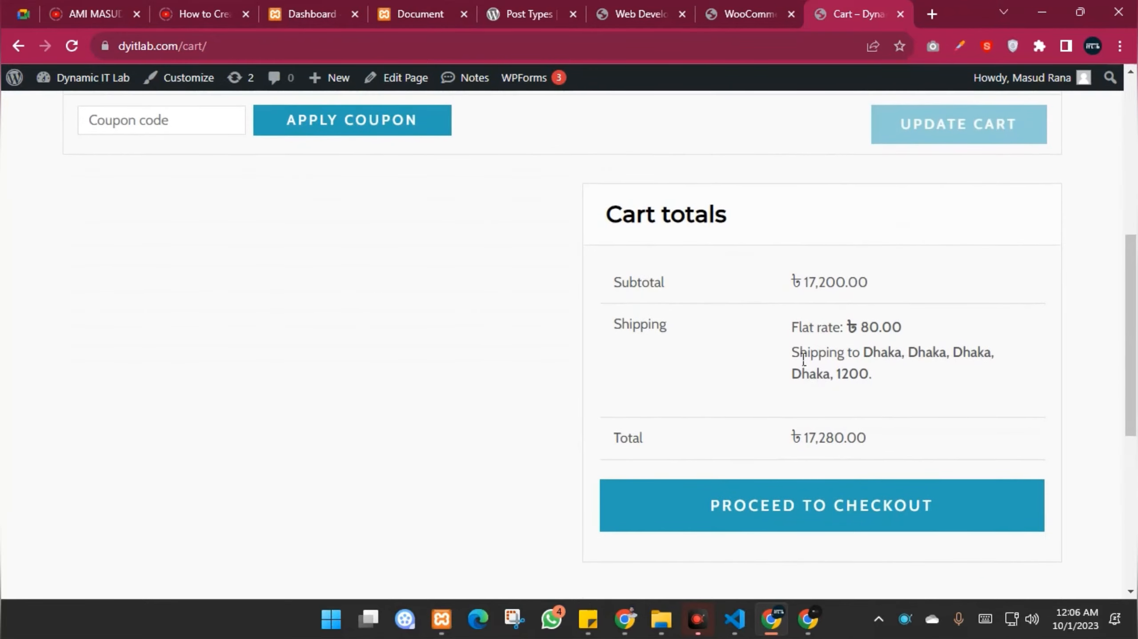
scroll(803, 353, "up", 5)
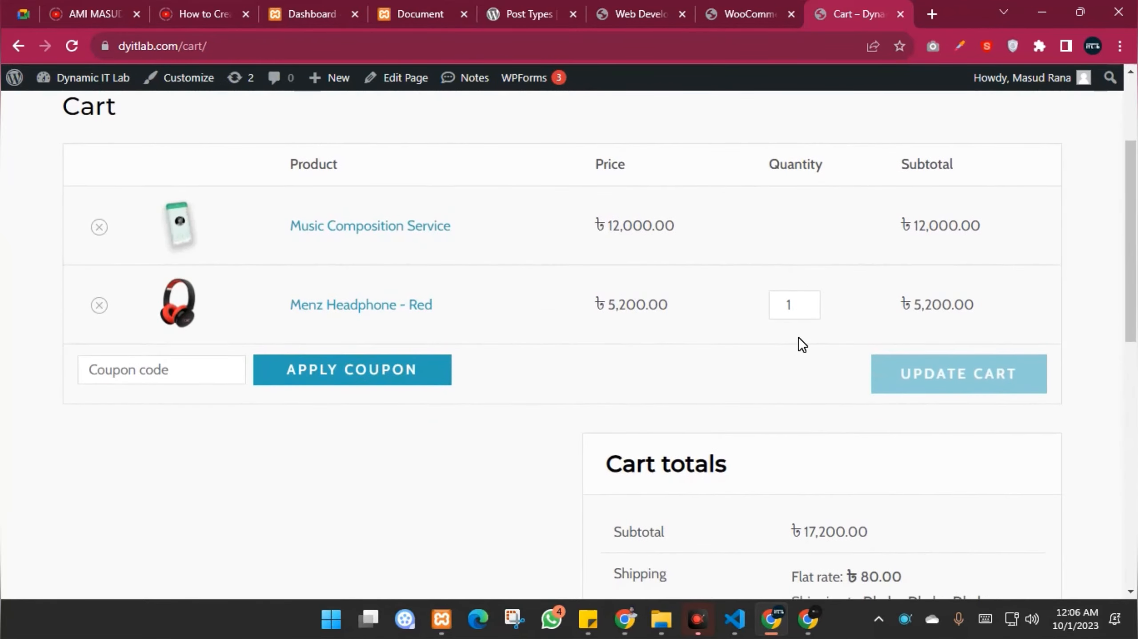
scroll(801, 371, "down", 7)
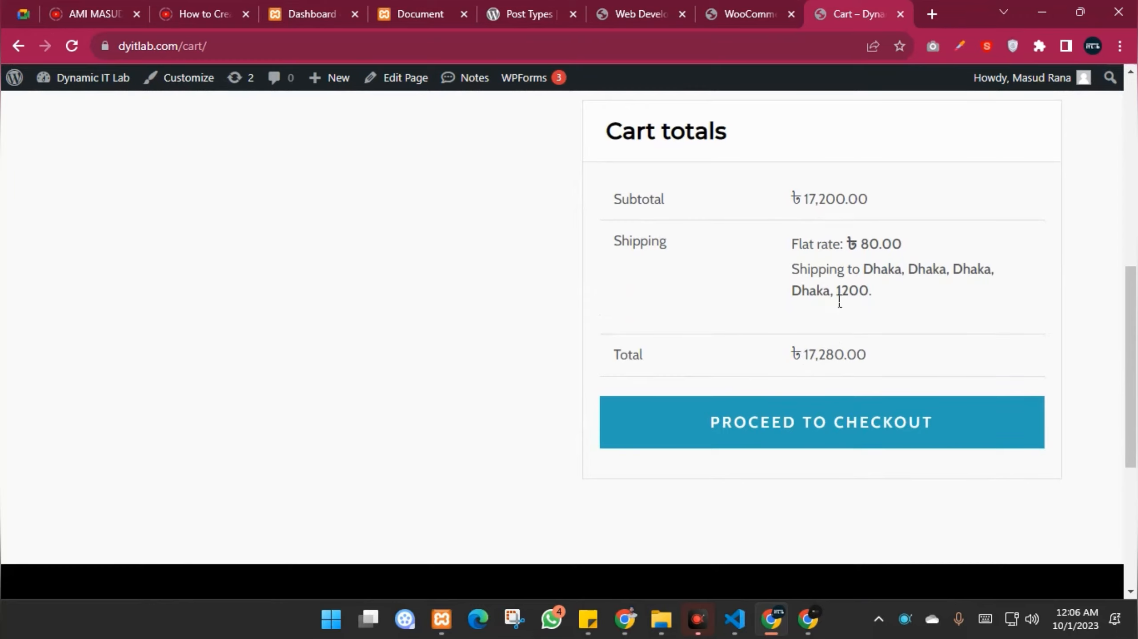
Enable the cart page shipping calculator, disable hiding shipping costs until an address is entered, and save the shipping options
left_click(743, 12)
left_click(351, 386)
scroll(356, 388, "down", 3)
left_click(352, 250)
left_click(219, 503)
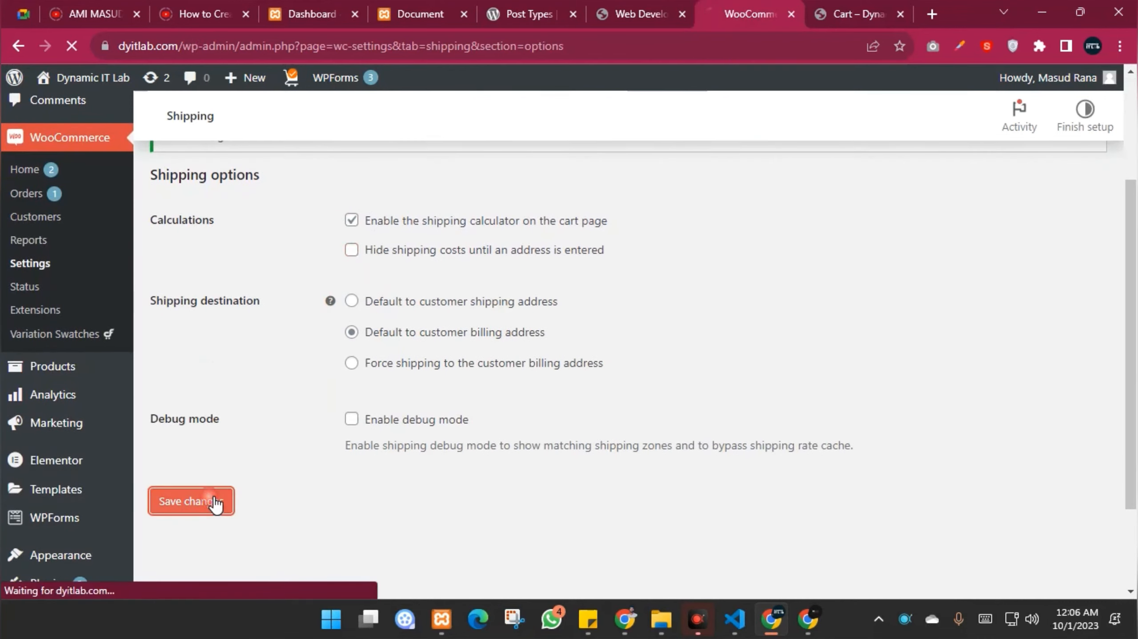
Reload the store cart, expand the change address form under shipping to view its fields, and collapse it
left_click(859, 6)
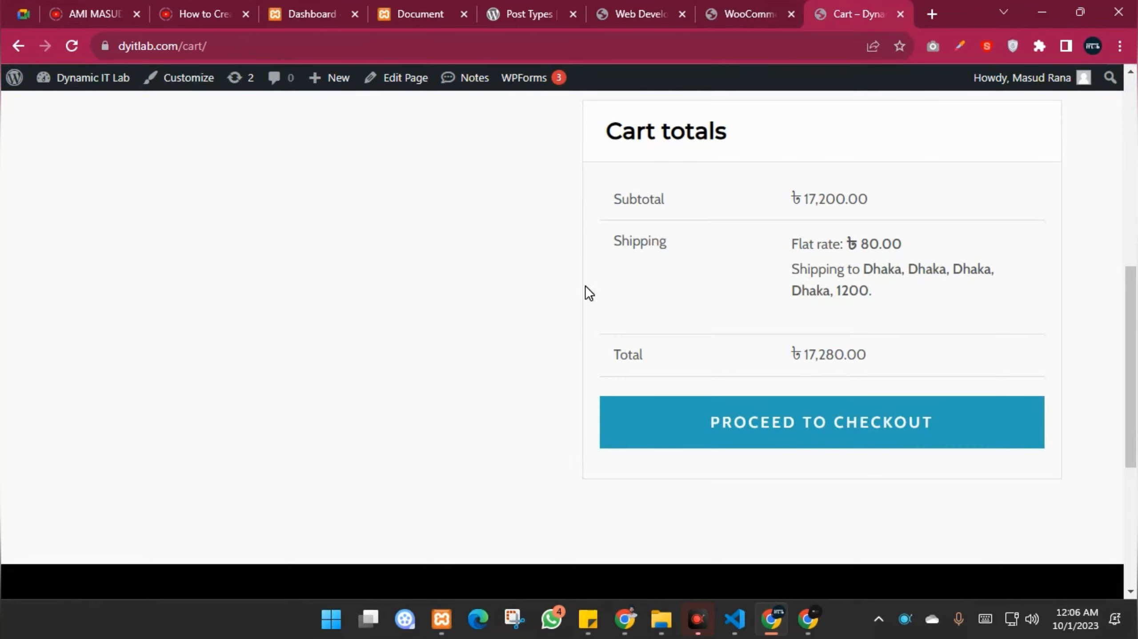
left_click(70, 42)
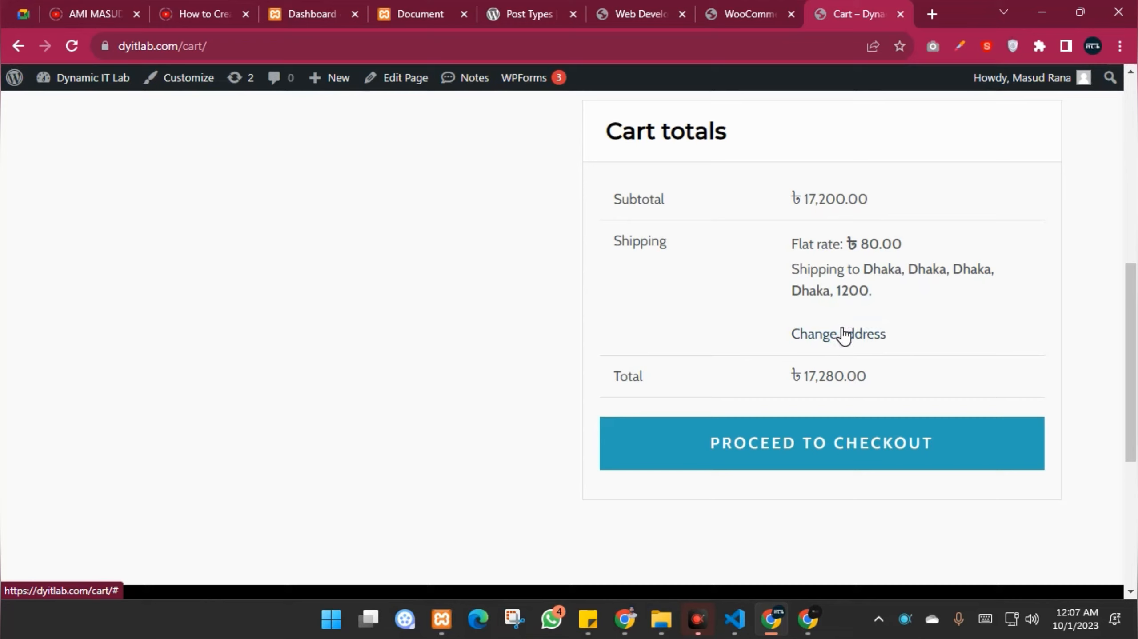
left_click(825, 333)
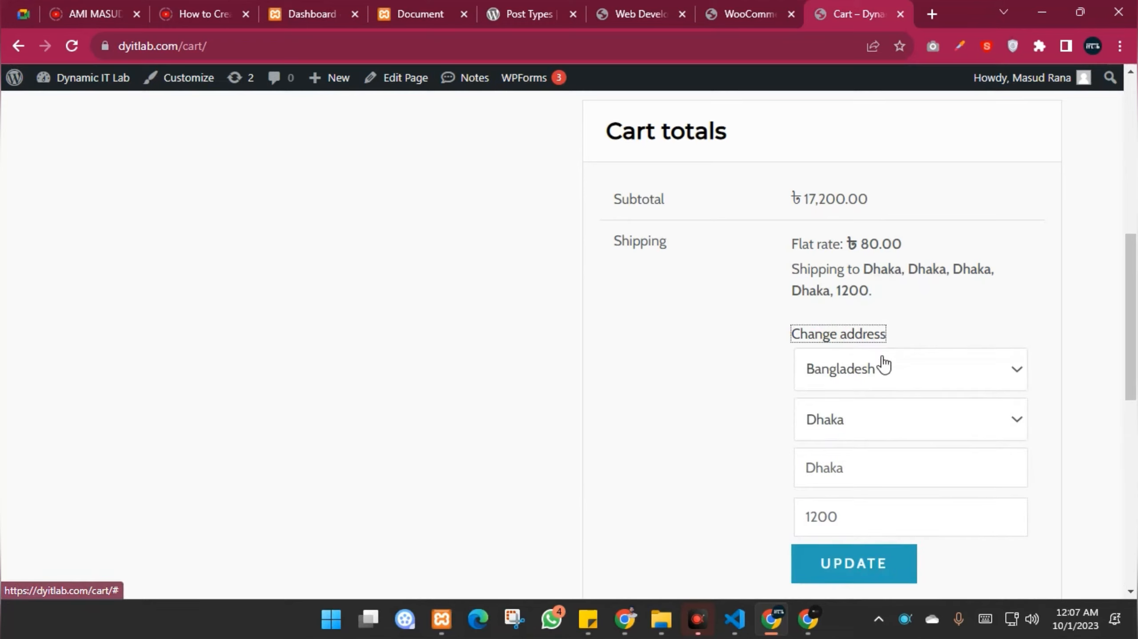
left_click(860, 336)
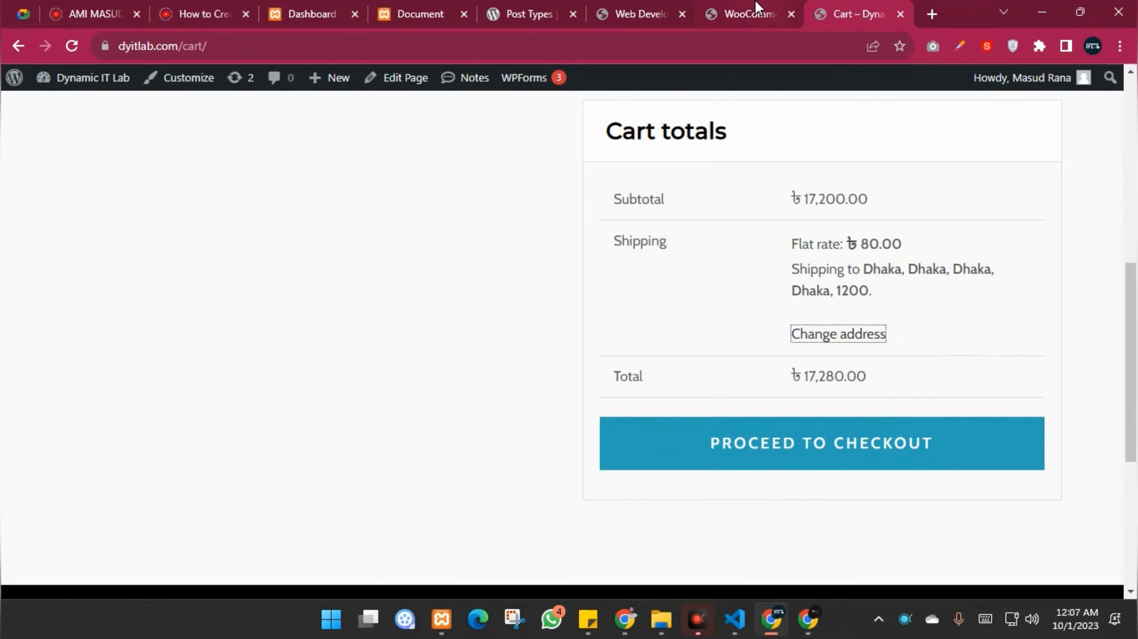
Try hiding shipping costs until an address is entered, view the cart totals, and turn that shipping option off again
left_click(753, 11)
left_click(354, 419)
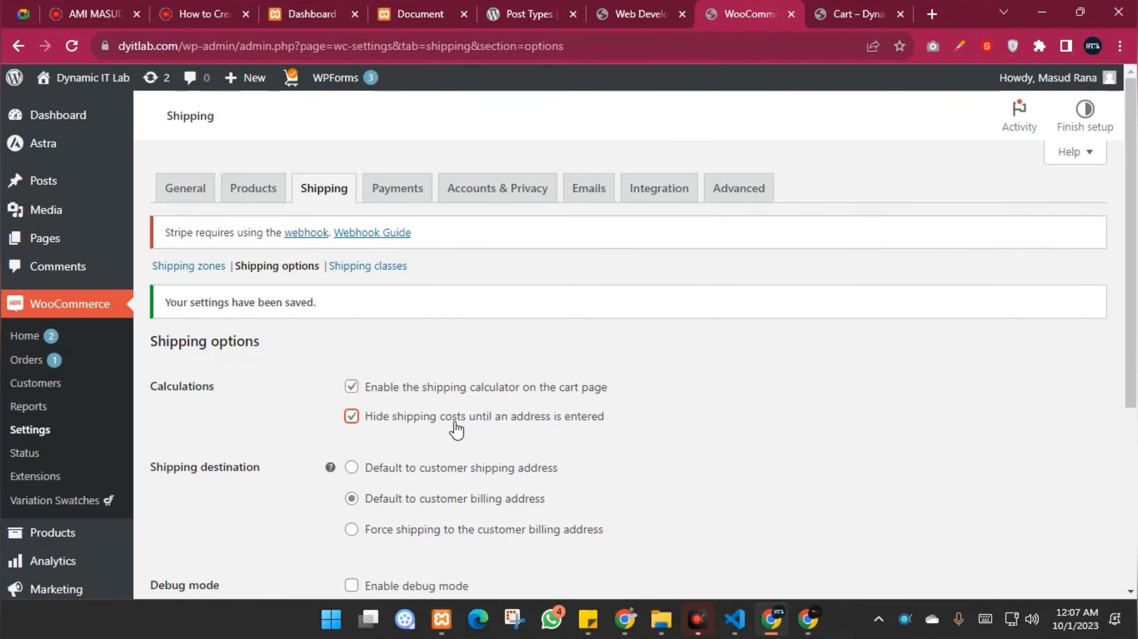
left_click(836, 12)
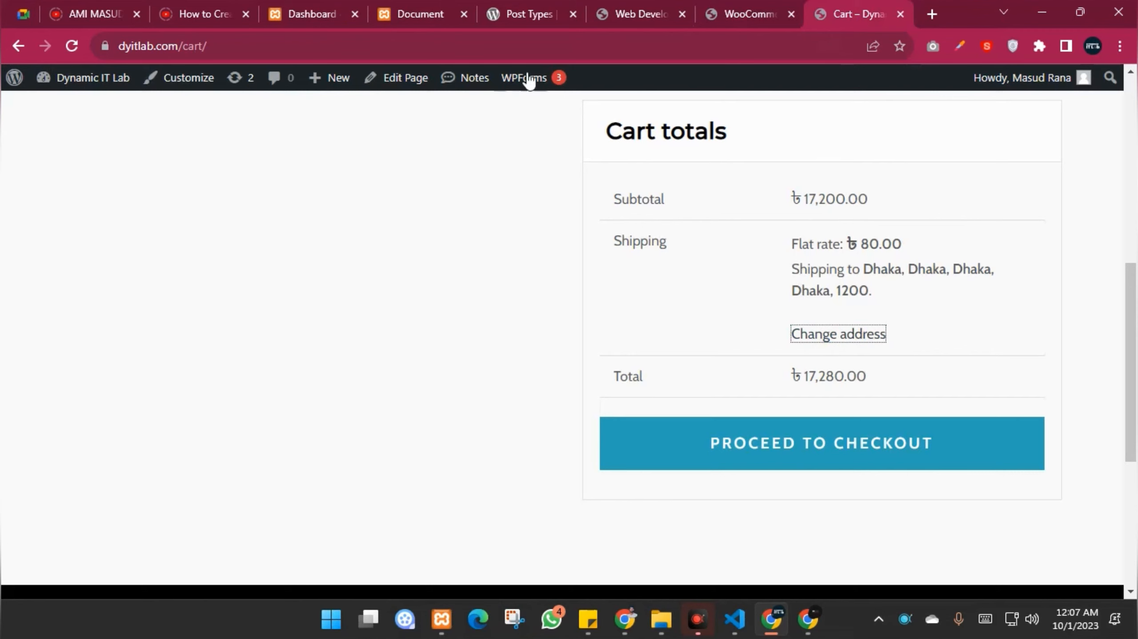
left_click(734, 12)
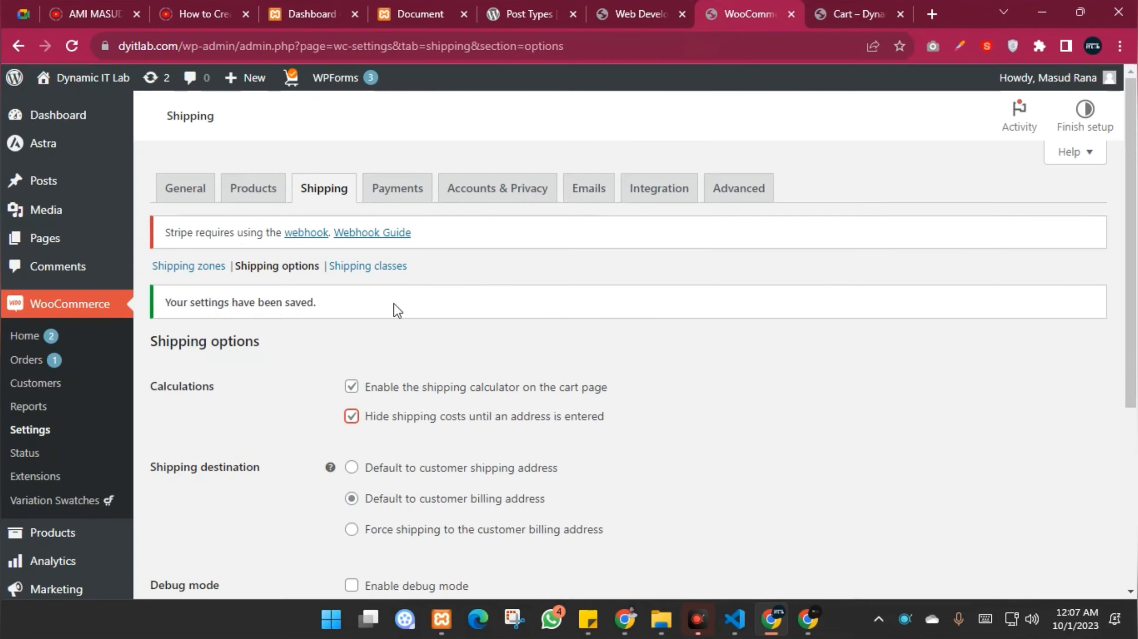
left_click(351, 416)
Try the shipping and forced billing address choices for the shipping destination, and return it to Default to customer billing address
scroll(716, 318, "down", 3)
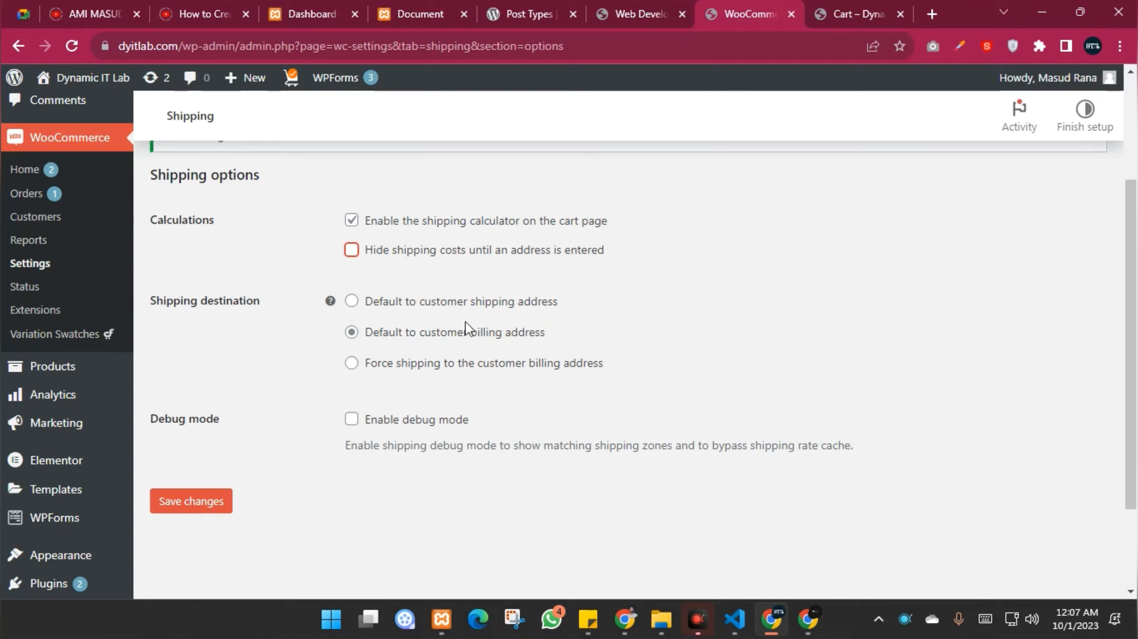
left_click(356, 302)
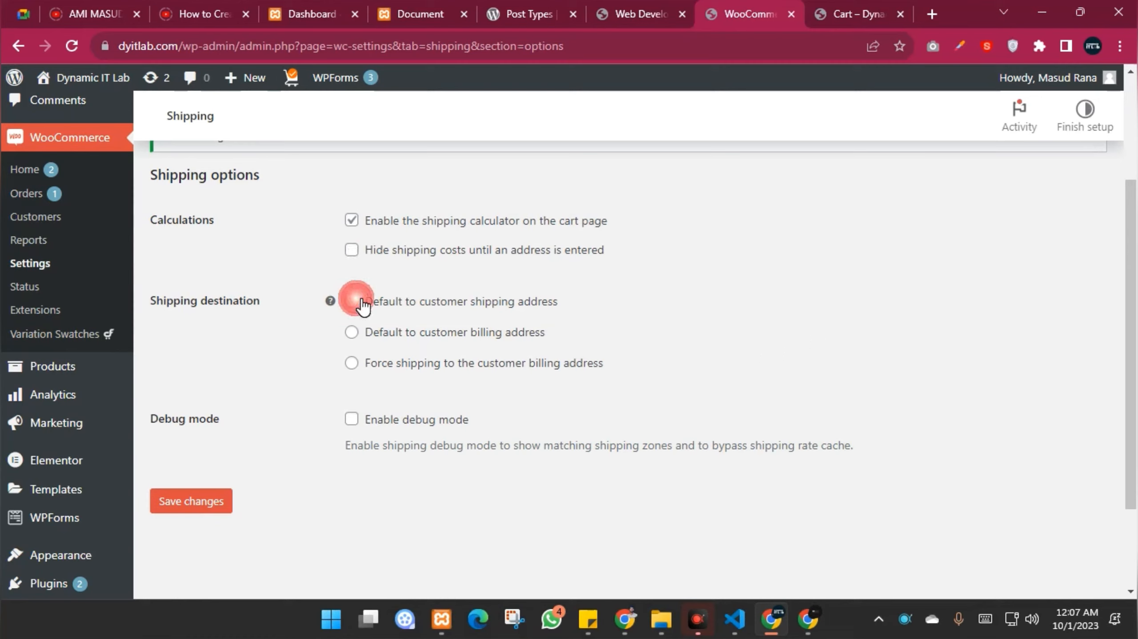
left_click(360, 334)
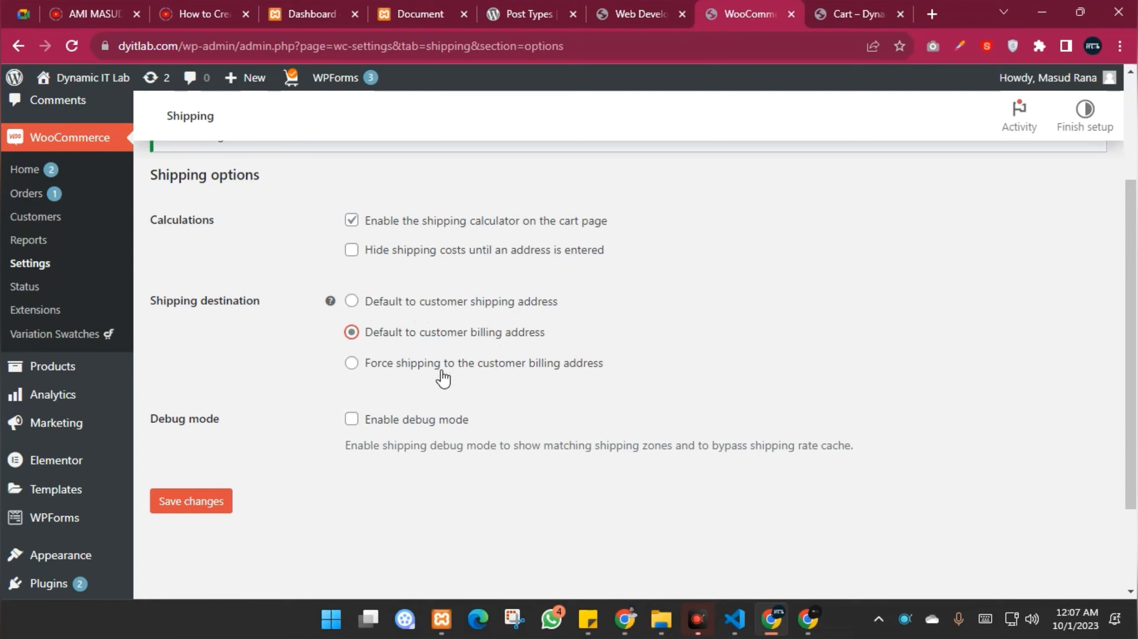
left_click(353, 365)
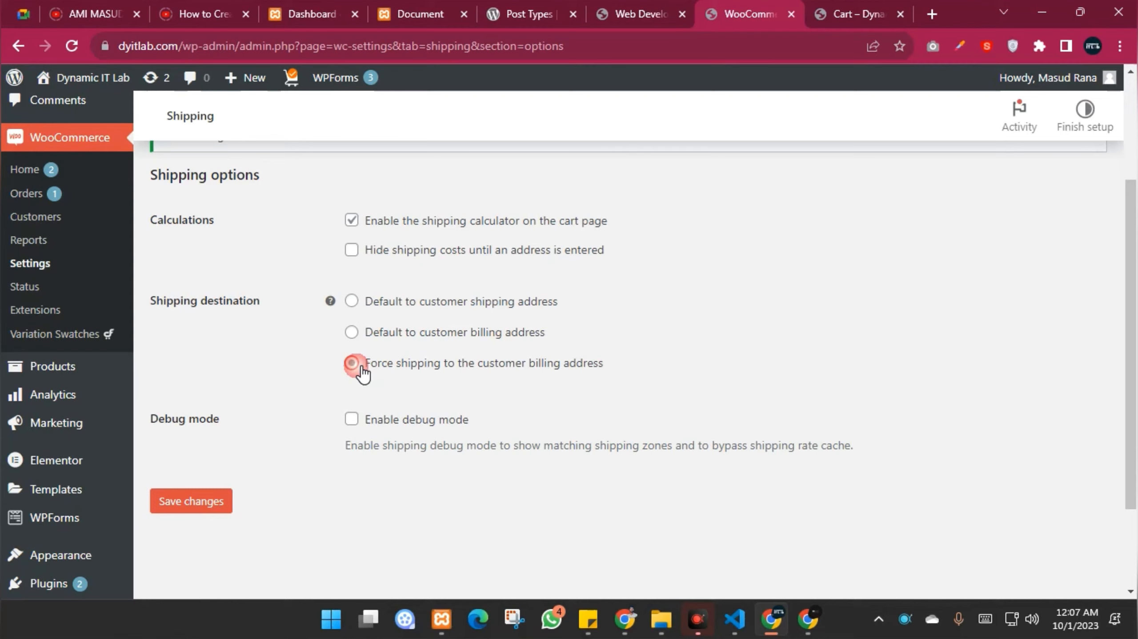
left_click(354, 335)
Return to the store cart and expand the change address form to examine its shipping address fields
left_click(840, 13)
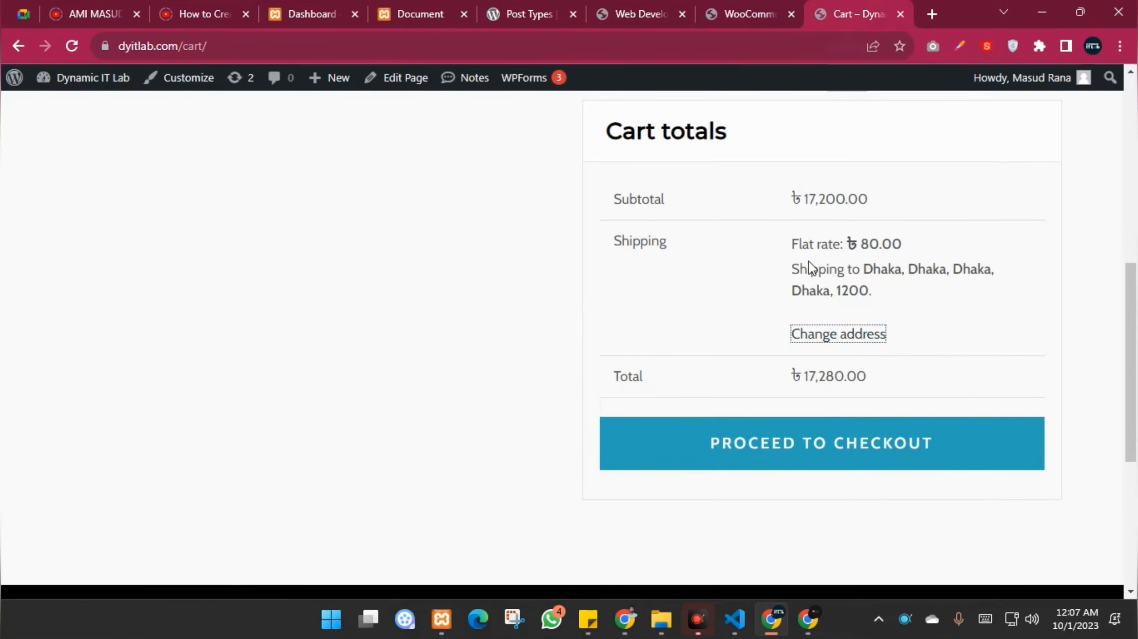
scroll(607, 320, "up", 5)
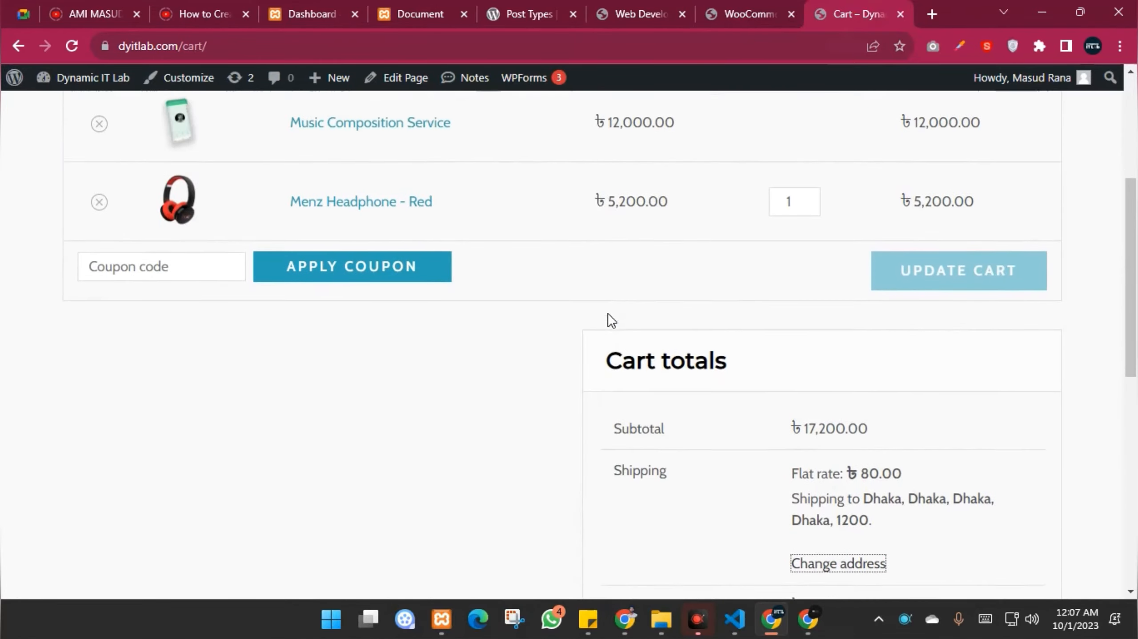
scroll(649, 331, "down", 4)
left_click(842, 419)
scroll(882, 158, "down", 7)
scroll(868, 286, "up", 4)
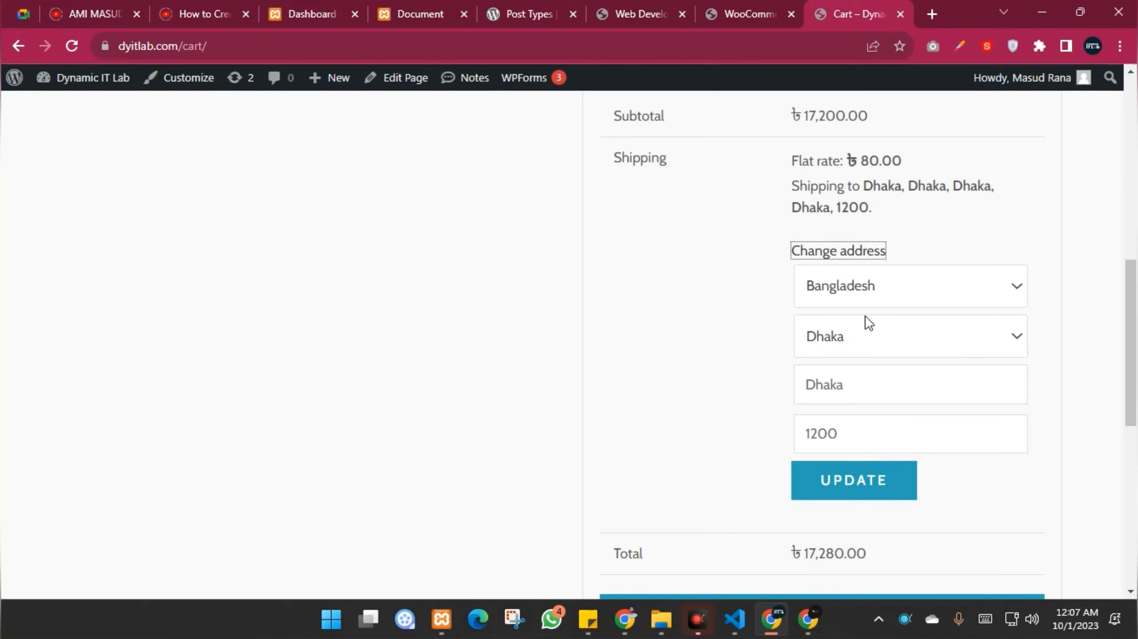
scroll(864, 347, "up", 10)
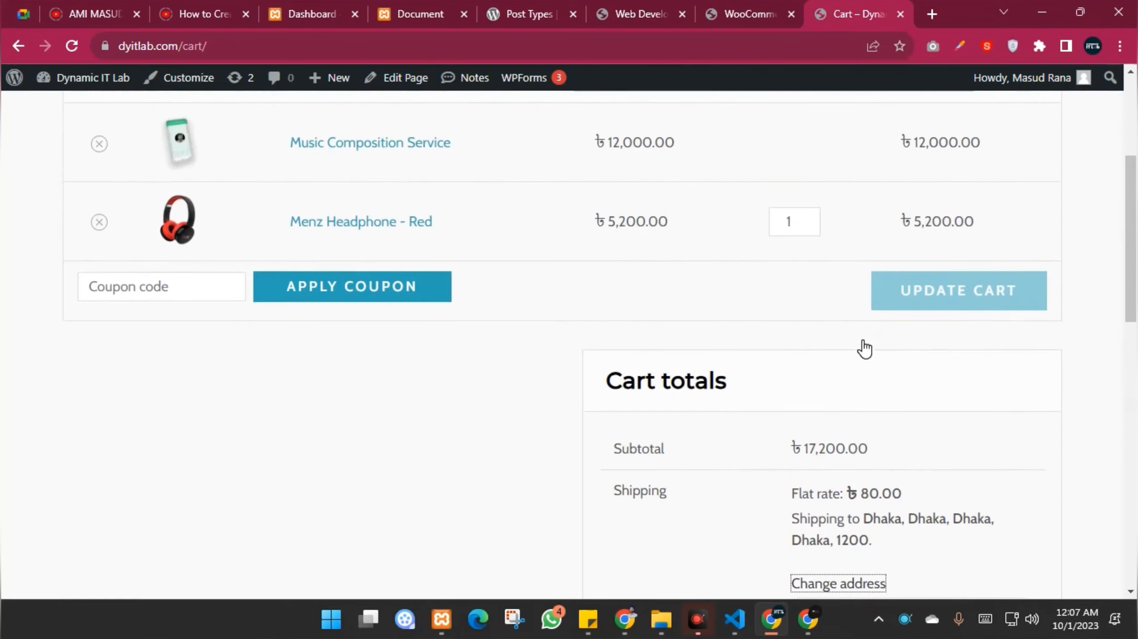
Reload the store cart, proceed to checkout, and examine the billing details beside the order summary
left_click(694, 178)
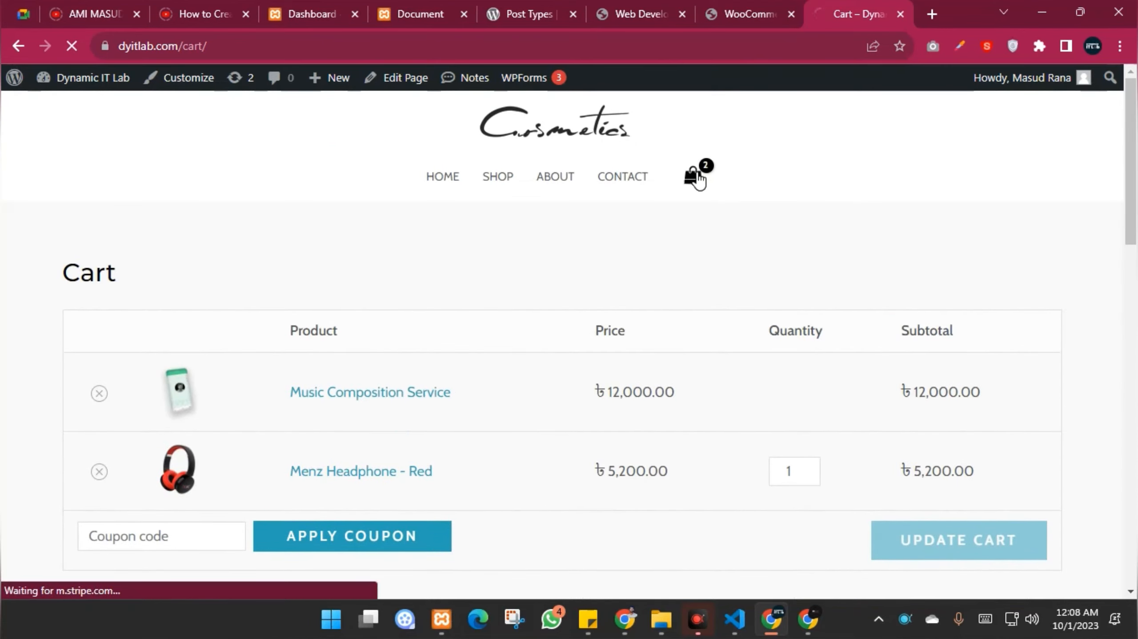
scroll(966, 208, "down", 8)
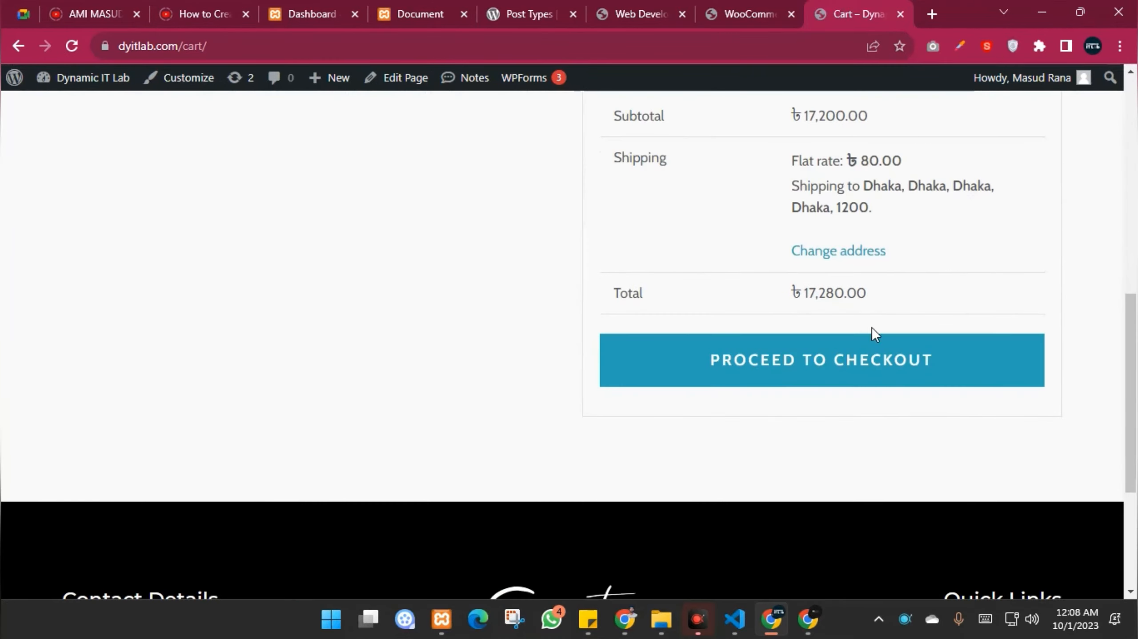
left_click(819, 362)
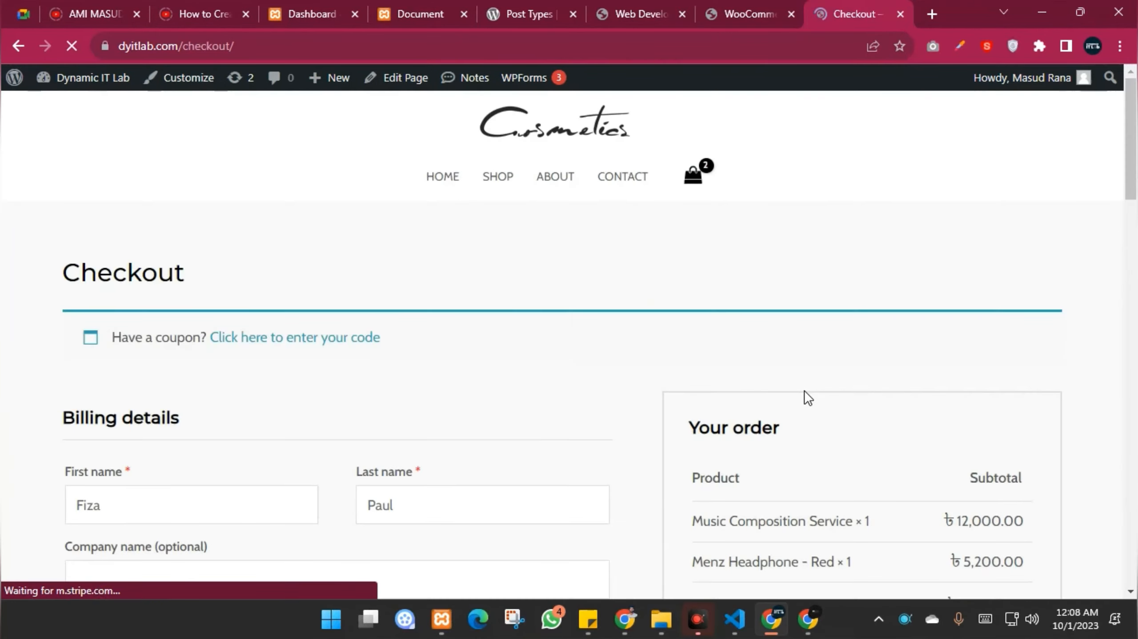
scroll(731, 347, "down", 10)
scroll(134, 336, "down", 5)
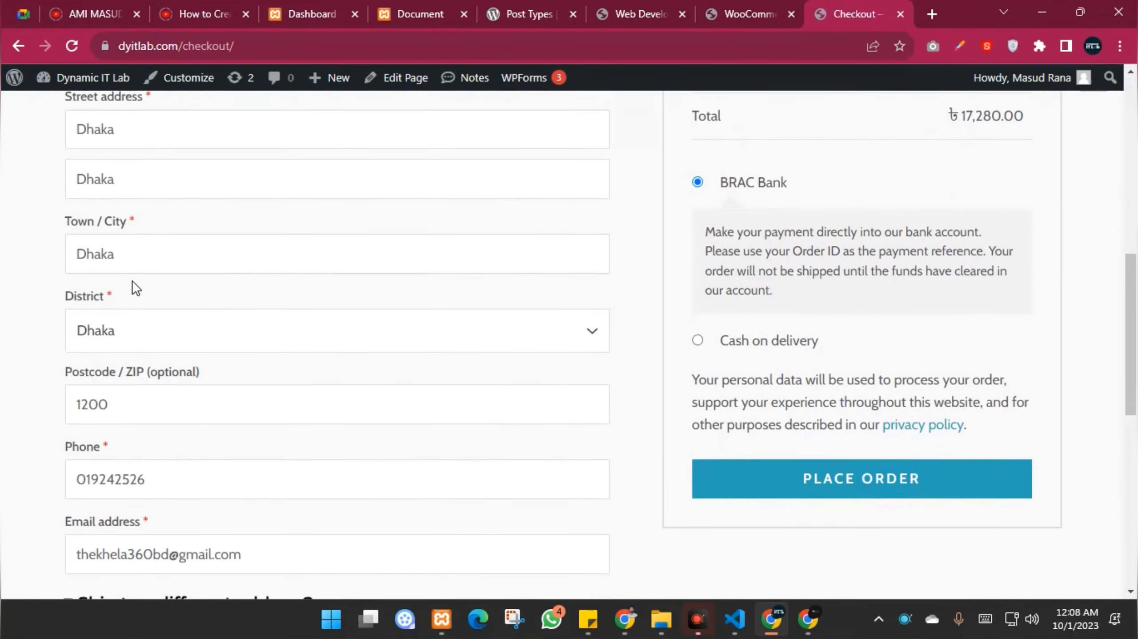
scroll(165, 407, "up", 10)
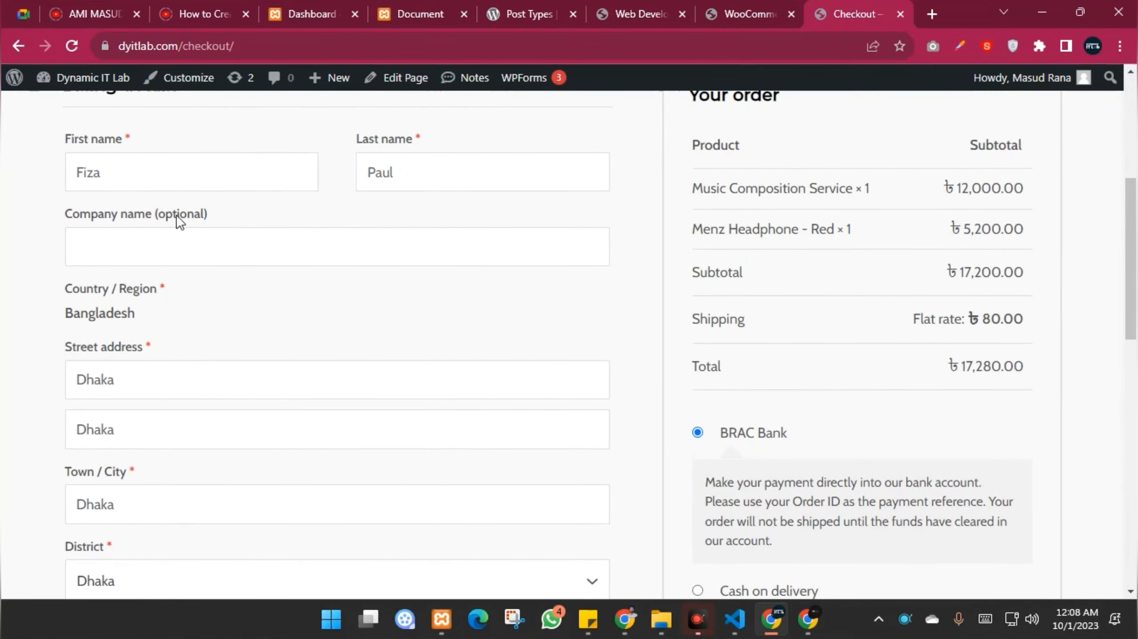
scroll(177, 221, "up", 2)
scroll(303, 307, "down", 4)
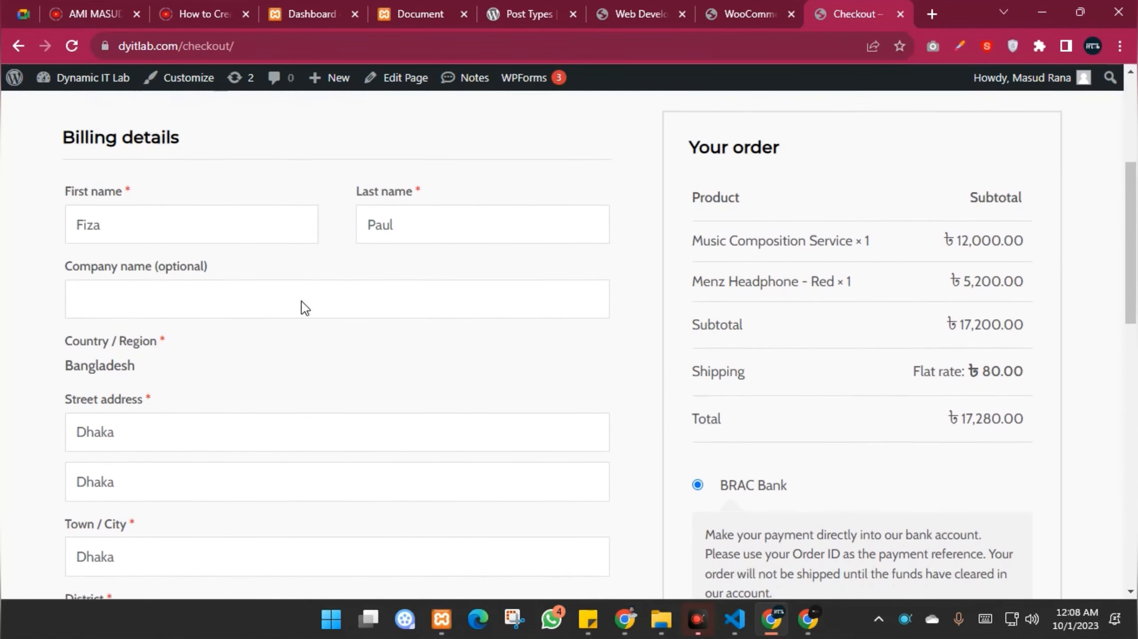
Examine the two street address lines in the checkout billing details by highlighting their contents
left_click_drag(160, 310, 70, 312)
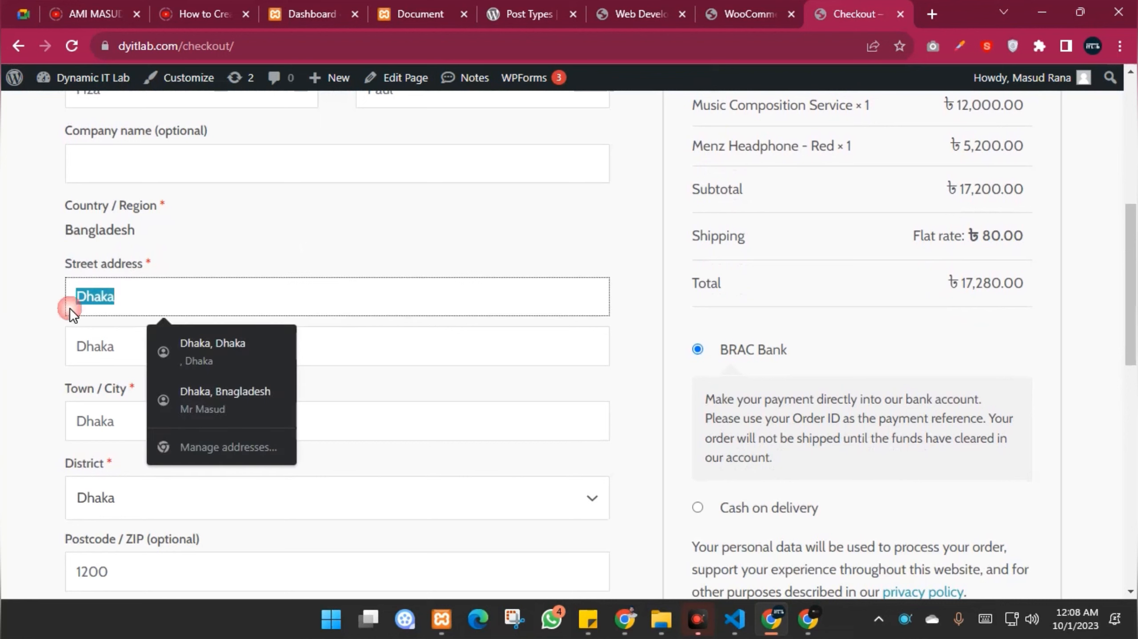
left_click_drag(138, 348, 3, 353)
left_click_drag(144, 299, 4, 318)
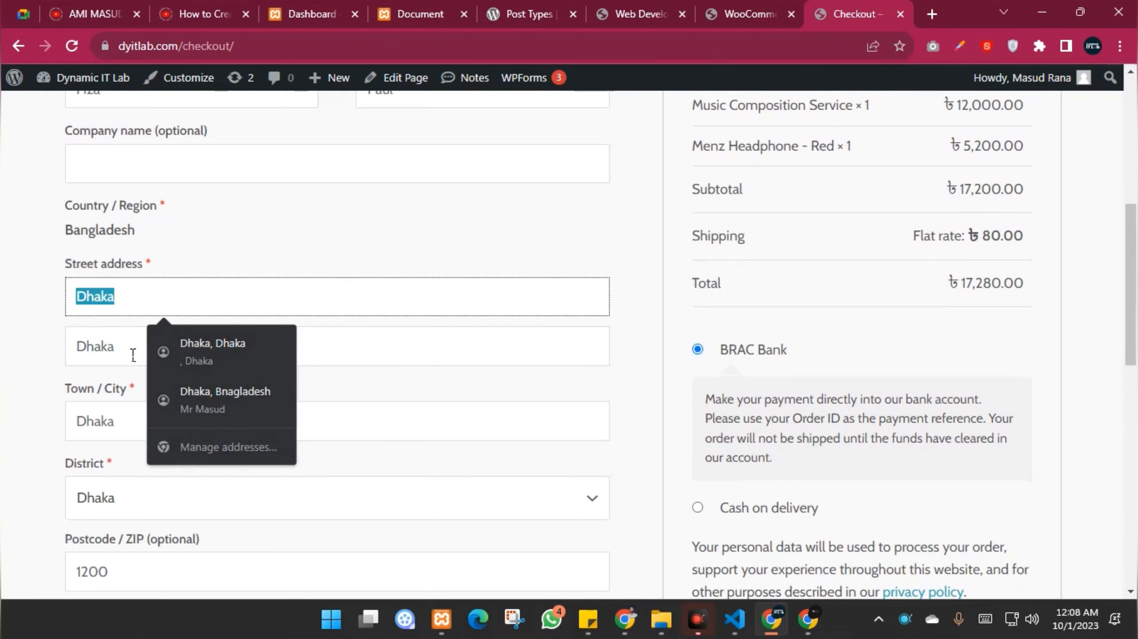
left_click_drag(134, 352, 50, 311)
left_click_drag(136, 303, 2, 296)
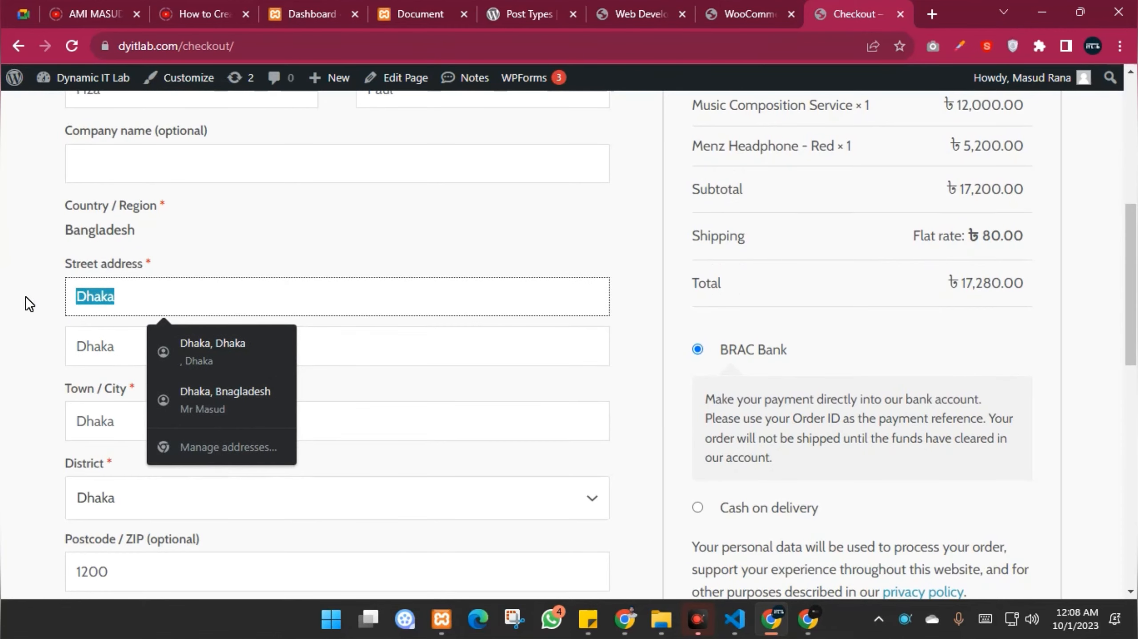
scroll(25, 296, "down", 3)
left_click(26, 296)
scroll(126, 307, "up", 3)
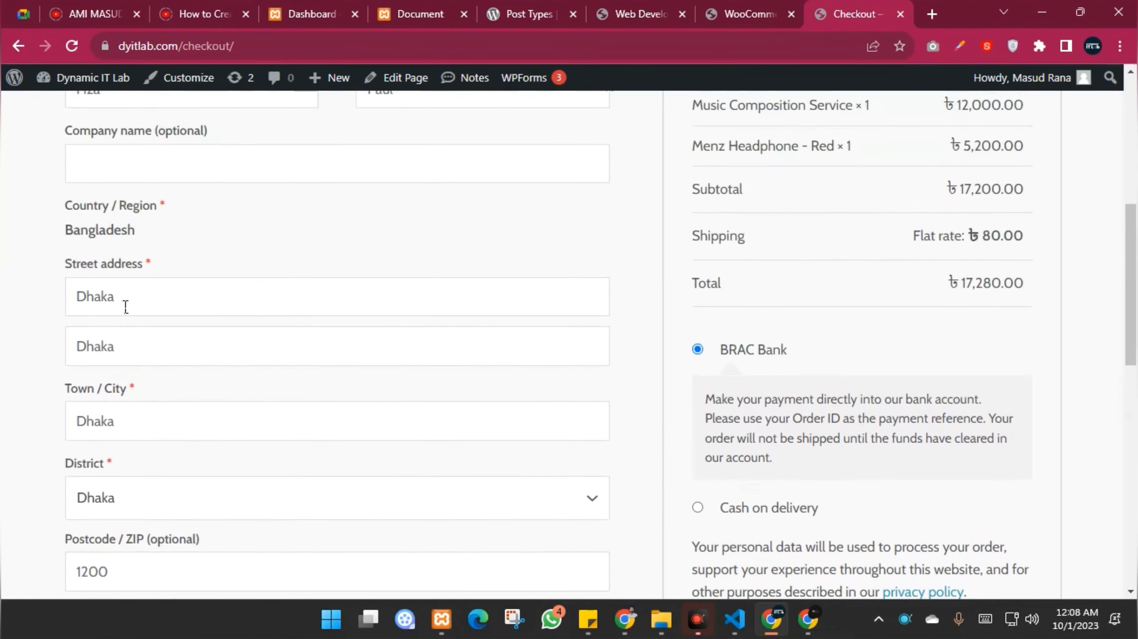
left_click_drag(140, 310, 31, 306)
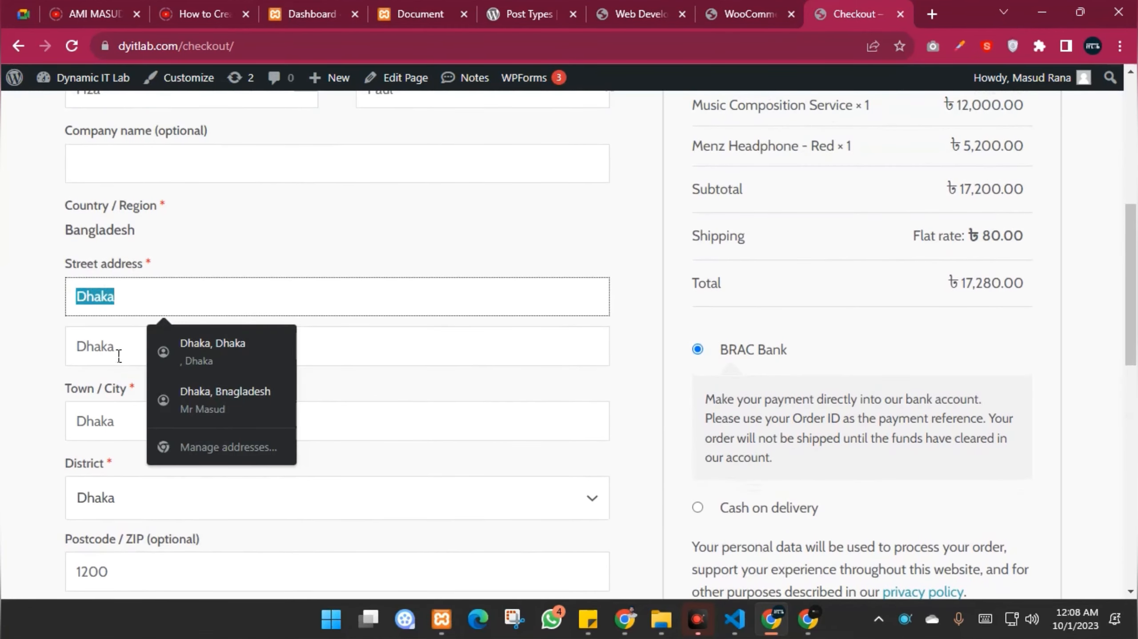
left_click_drag(133, 357, 41, 356)
left_click(35, 344)
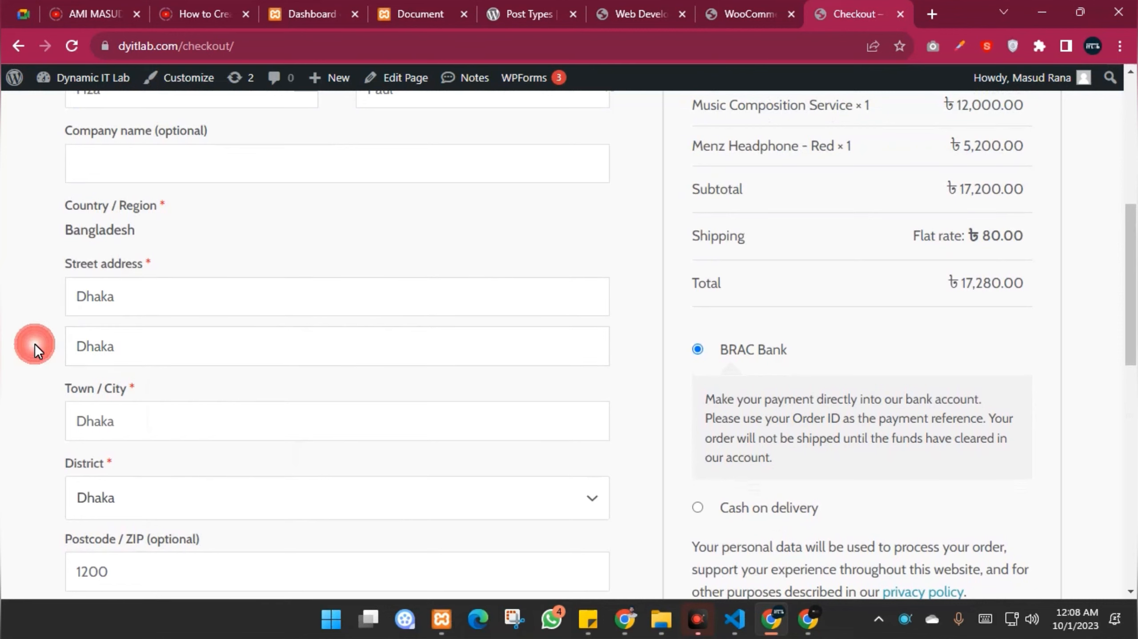
Compare the shipping destination and debug mode settings with the address fields and shipping charge on the checkout page
left_click(762, 13)
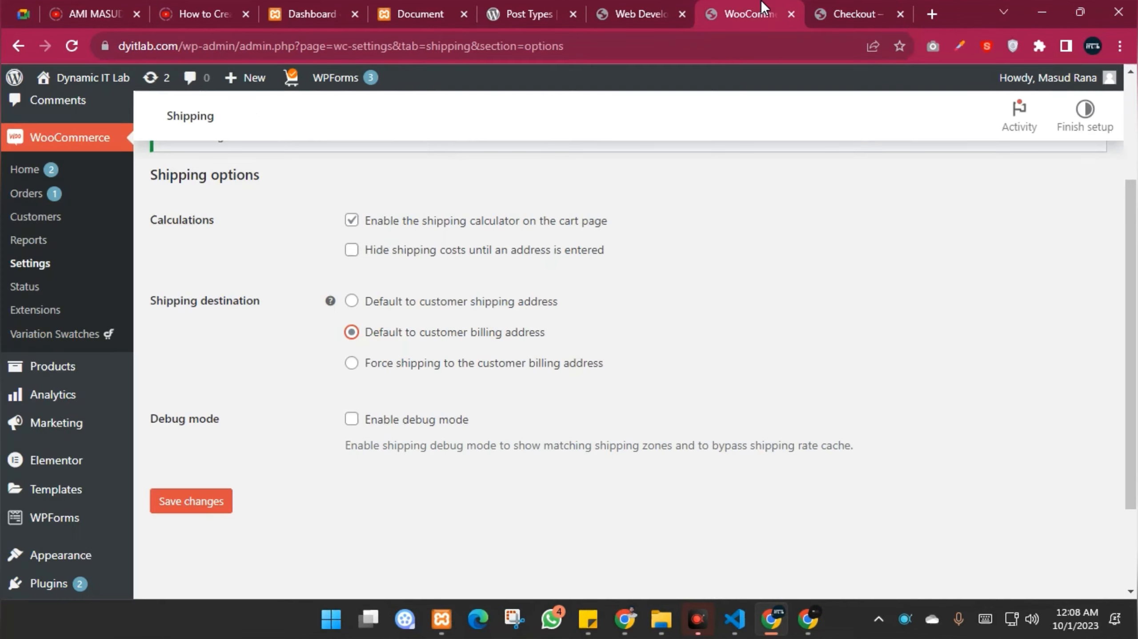
scroll(422, 409, "down", 2)
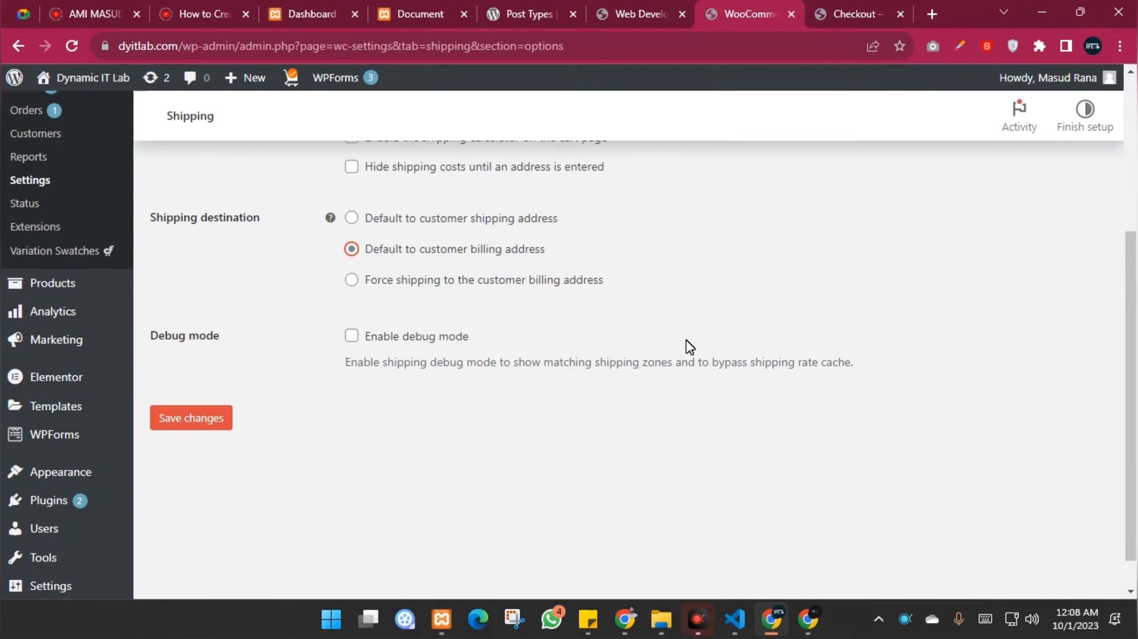
left_click(824, 13)
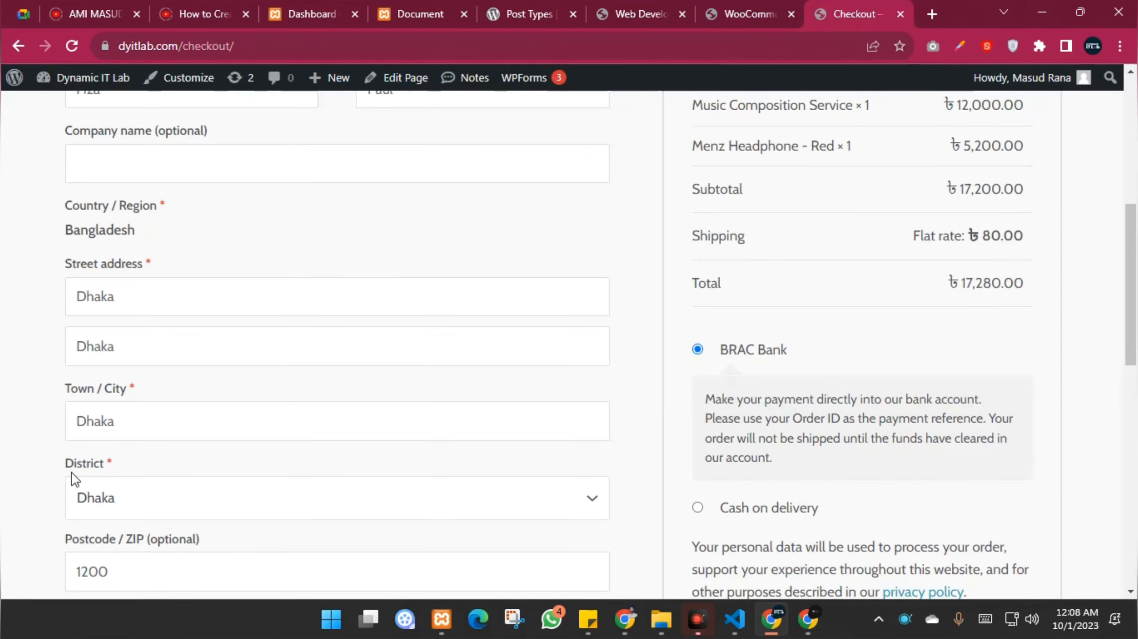
scroll(138, 440, "down", 4)
scroll(677, 418, "up", 3)
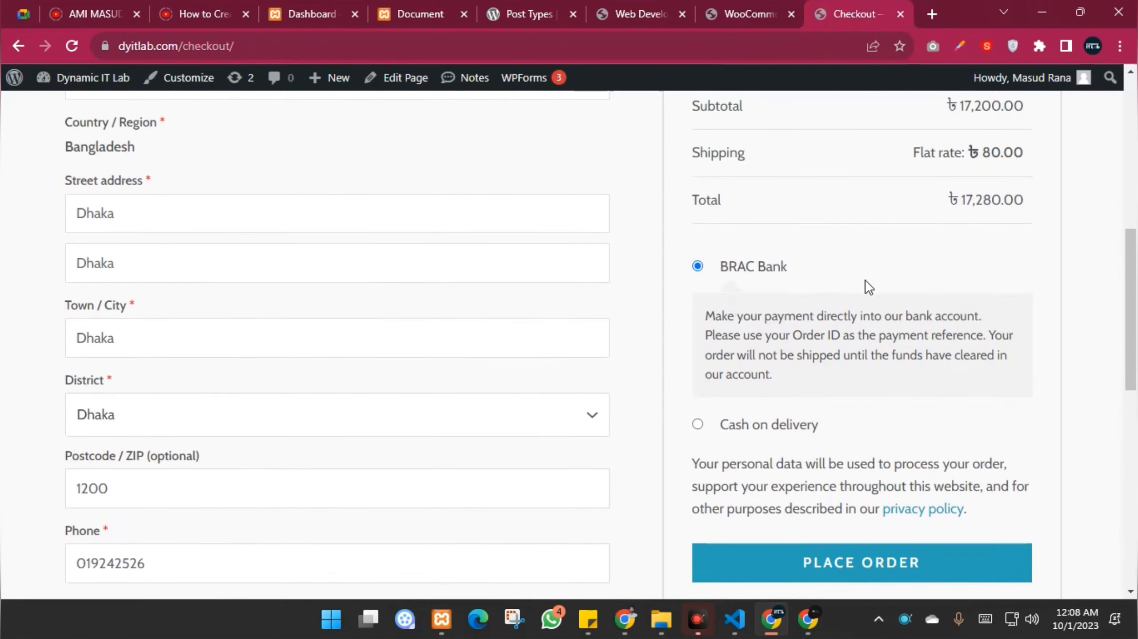
scroll(986, 370, "up", 3)
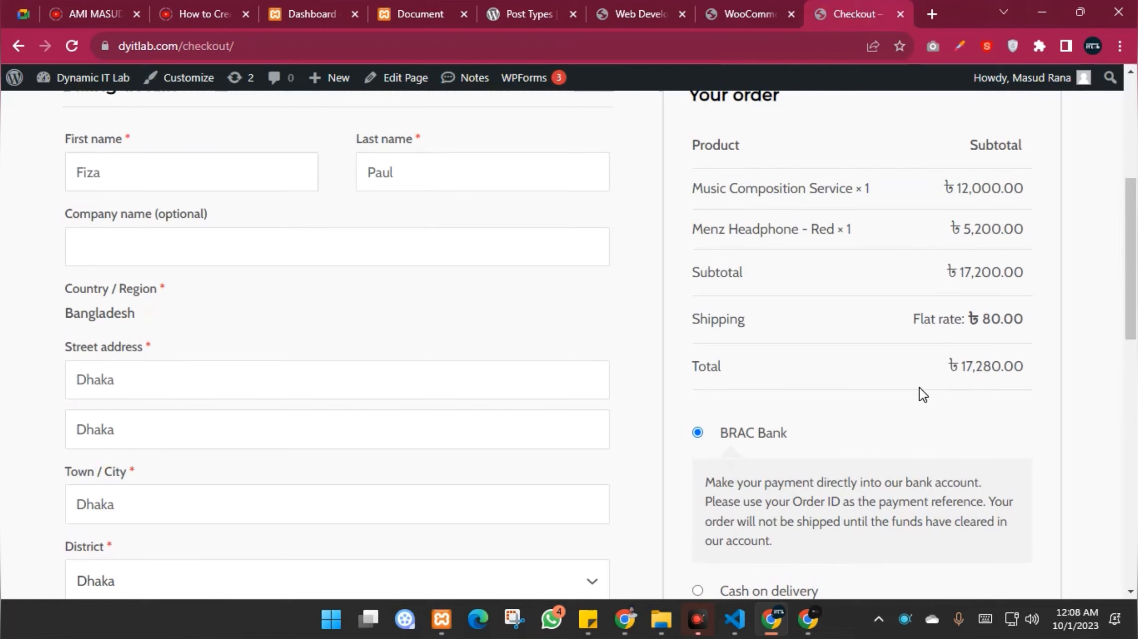